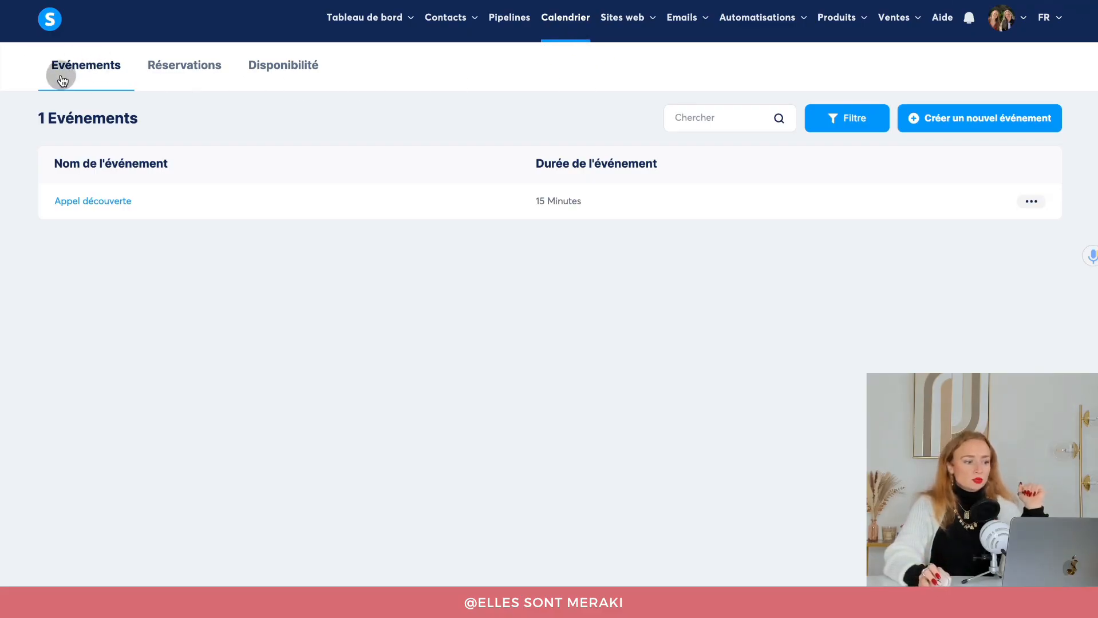
Start a new calendar event named 'Coaching express Nutrition'.
click(952, 121)
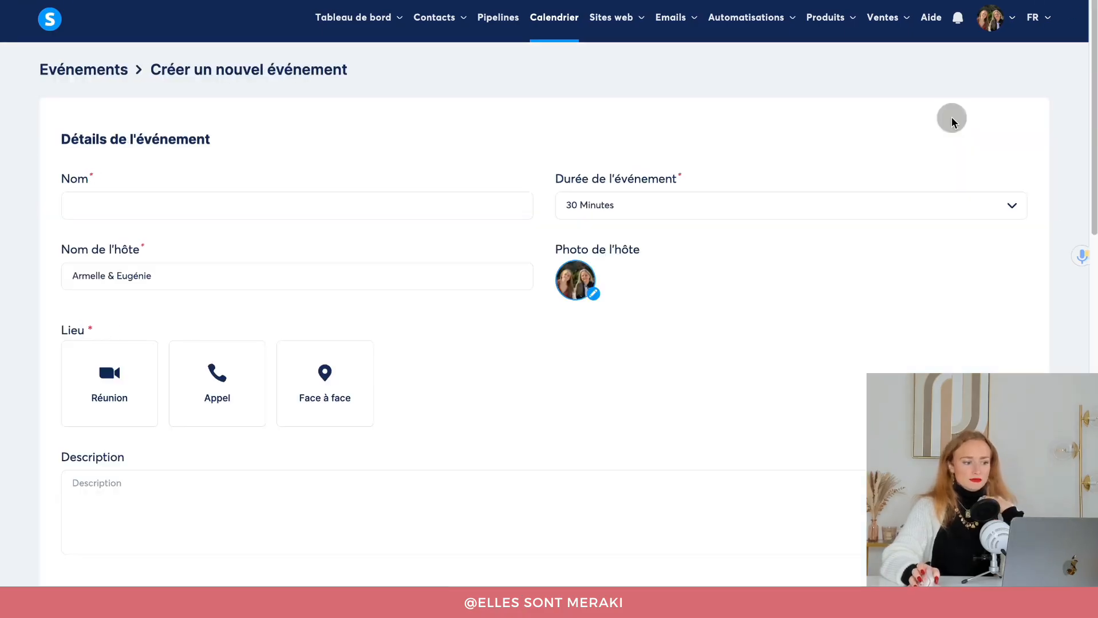
click(158, 205)
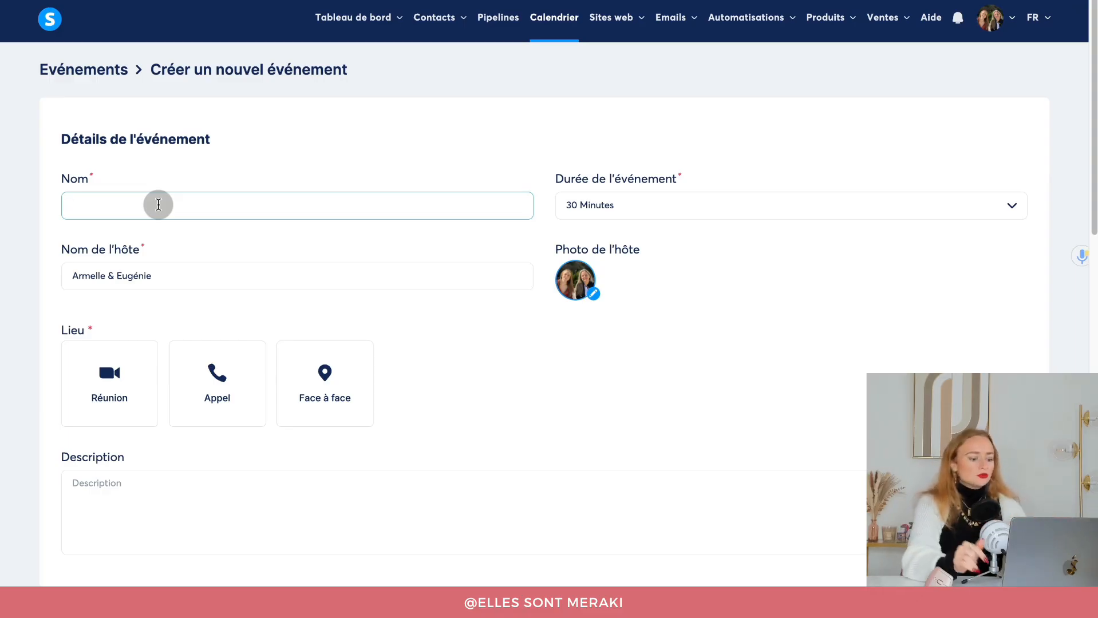
text(Coaching expr)
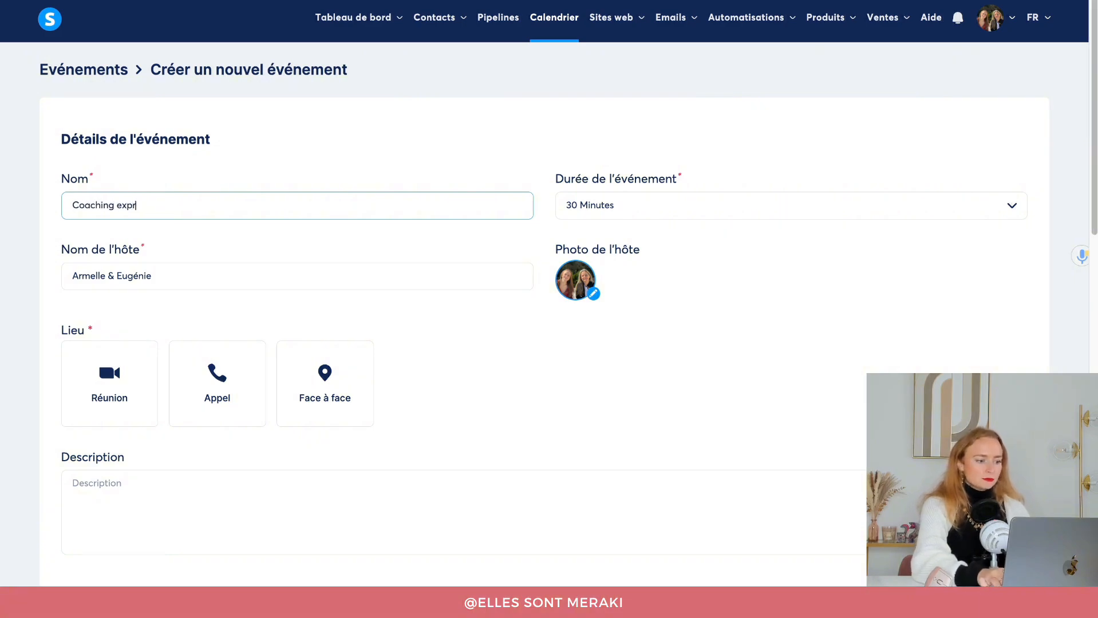
text(ess Nutrition)
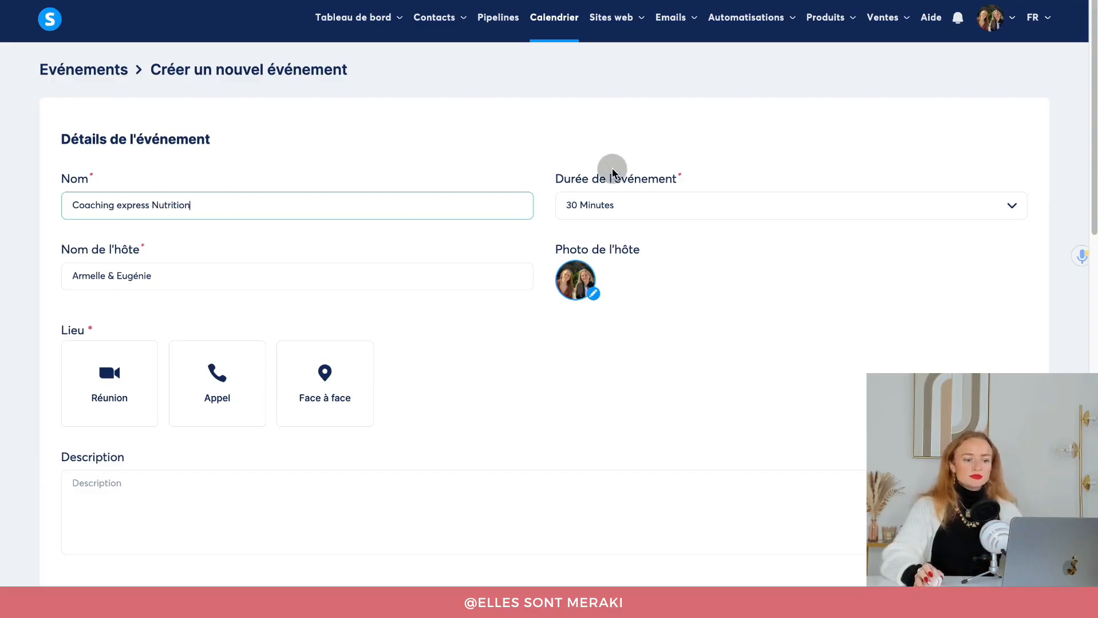
Set the event duration to 60 Minutes and replace the host name with the host's name.
click(618, 207)
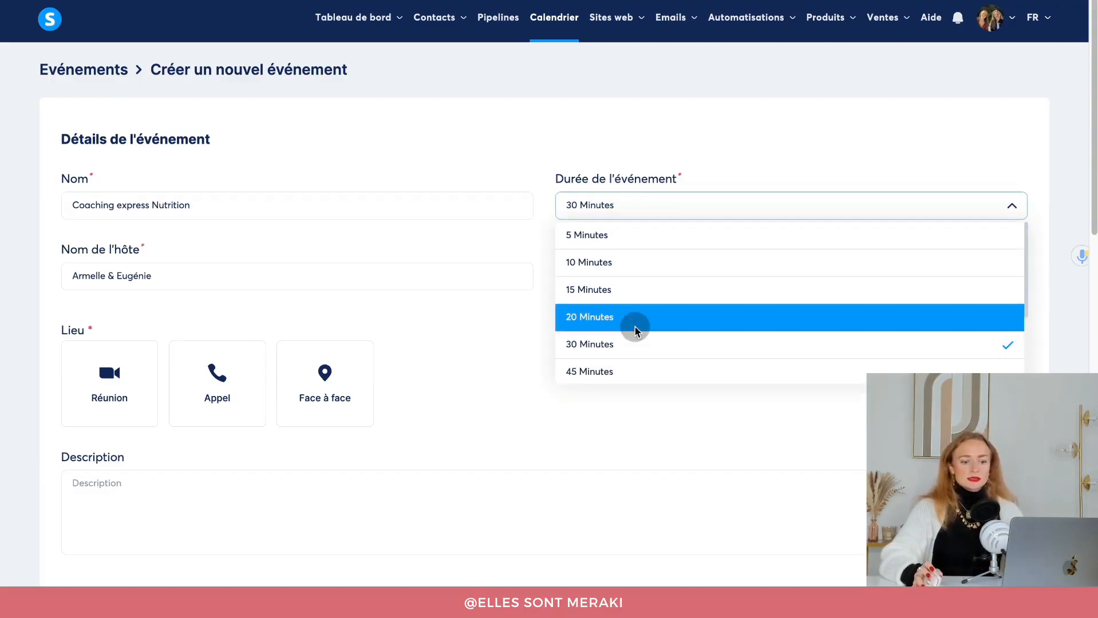
scroll(637, 338, down, 1)
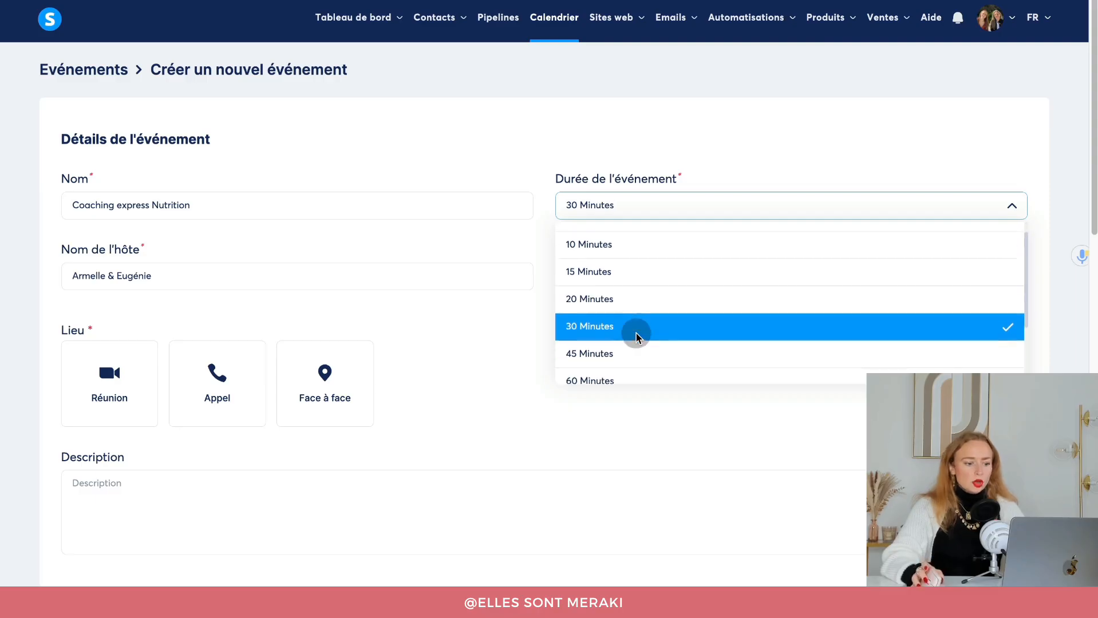
scroll(638, 339, down, 1)
click(630, 341)
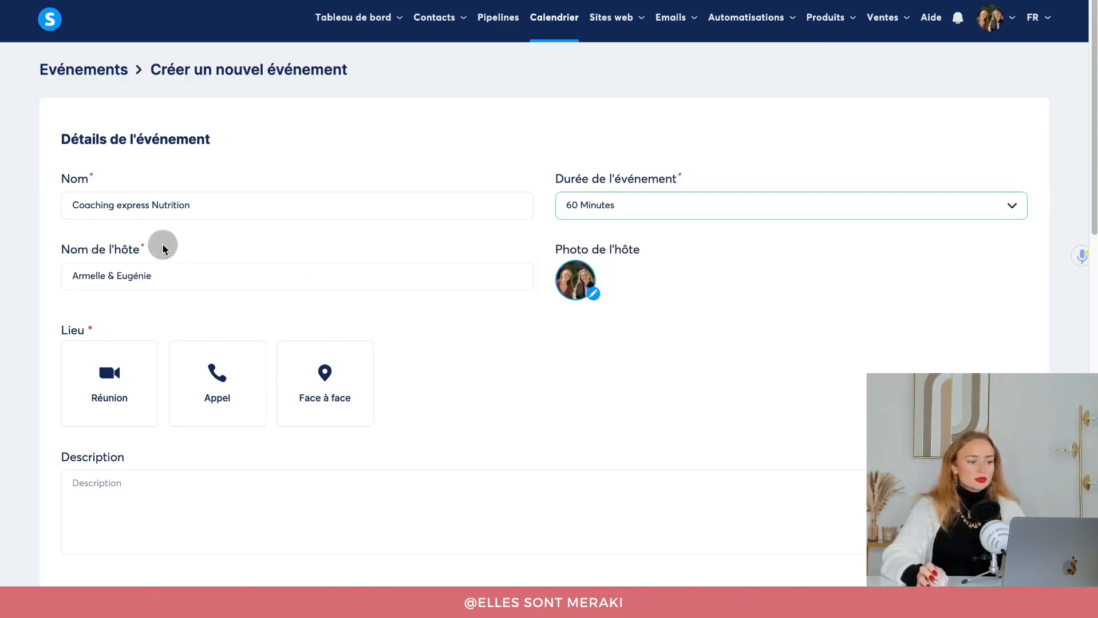
drag(166, 275, 50, 272)
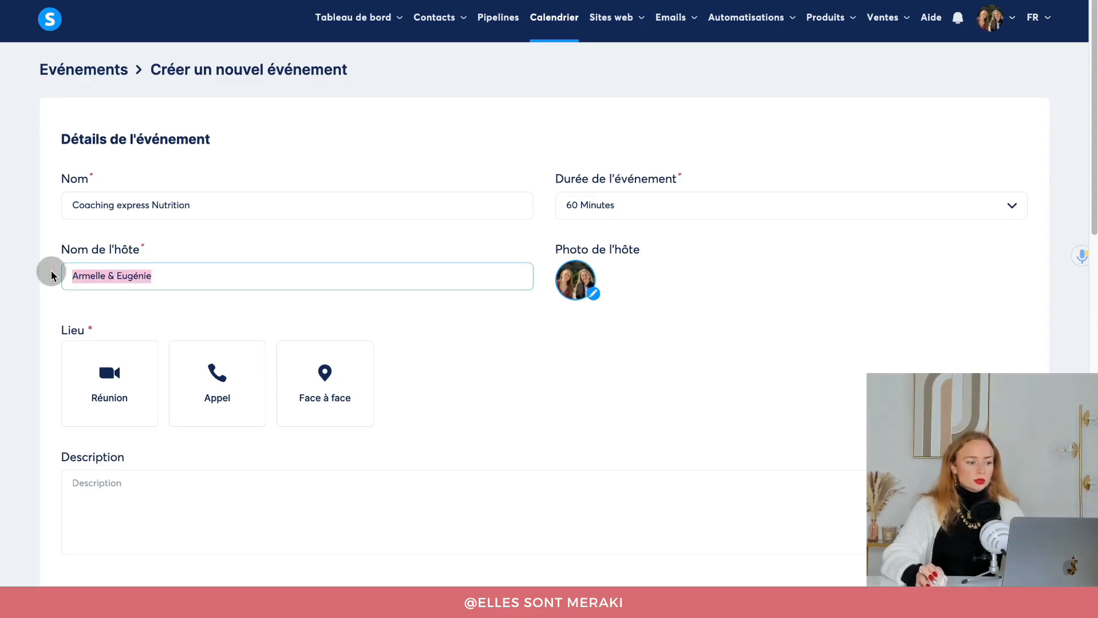
text(Eugénie de )
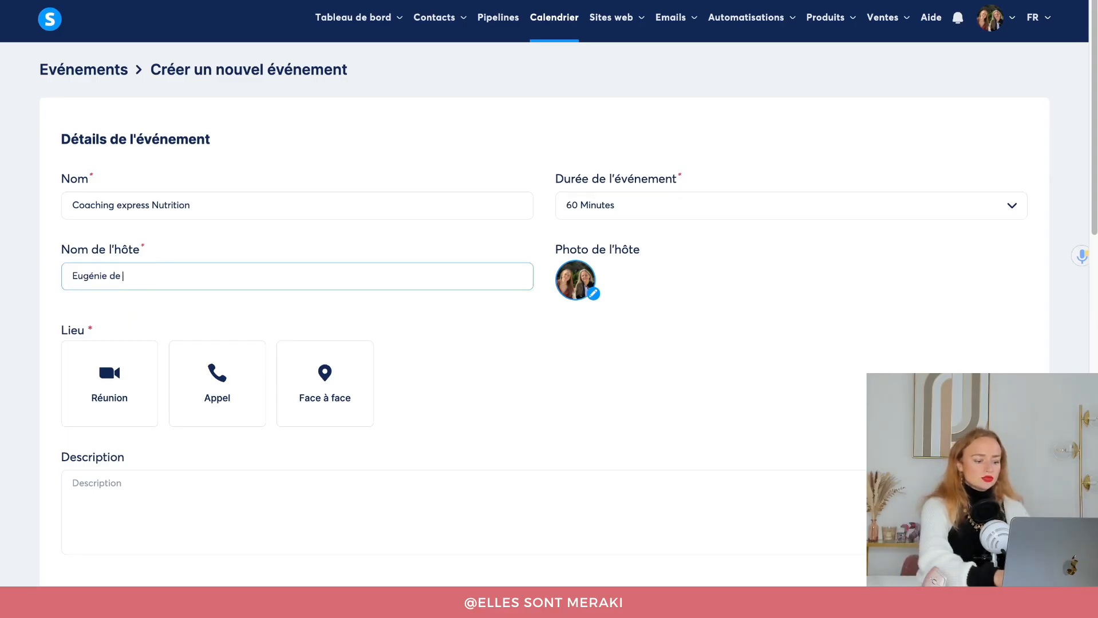
text(Green'Trition)
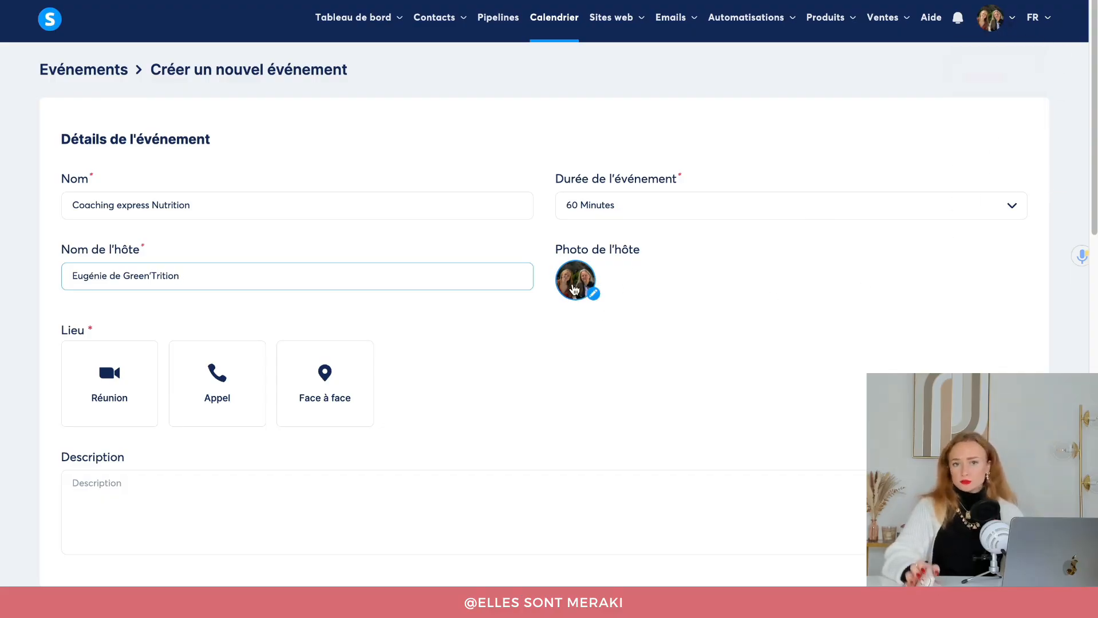
scroll(559, 302, down, 1)
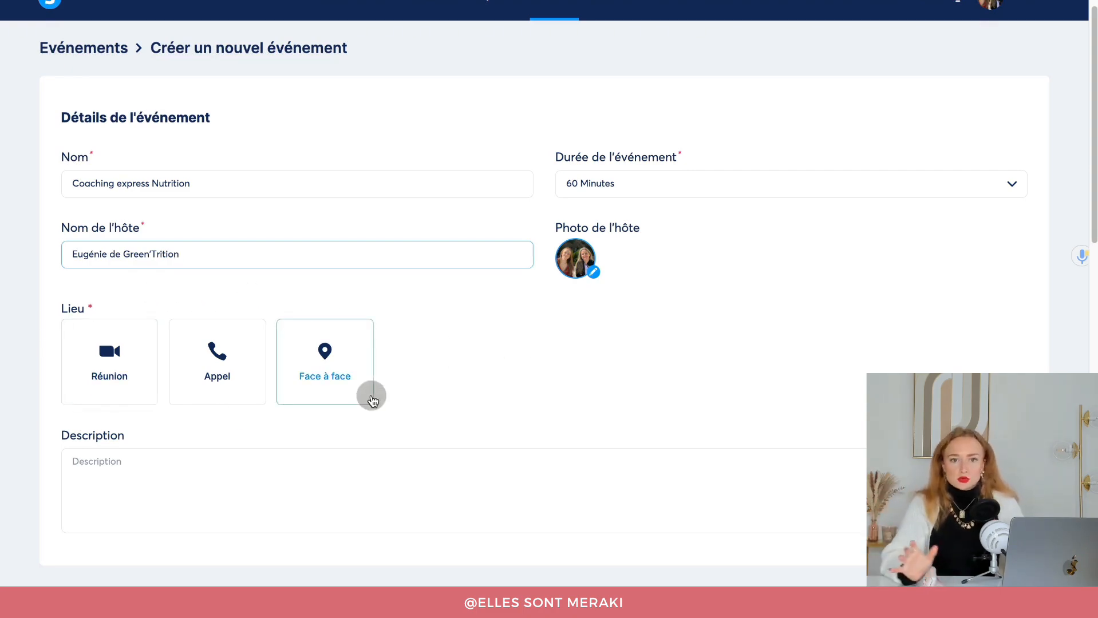
click(117, 375)
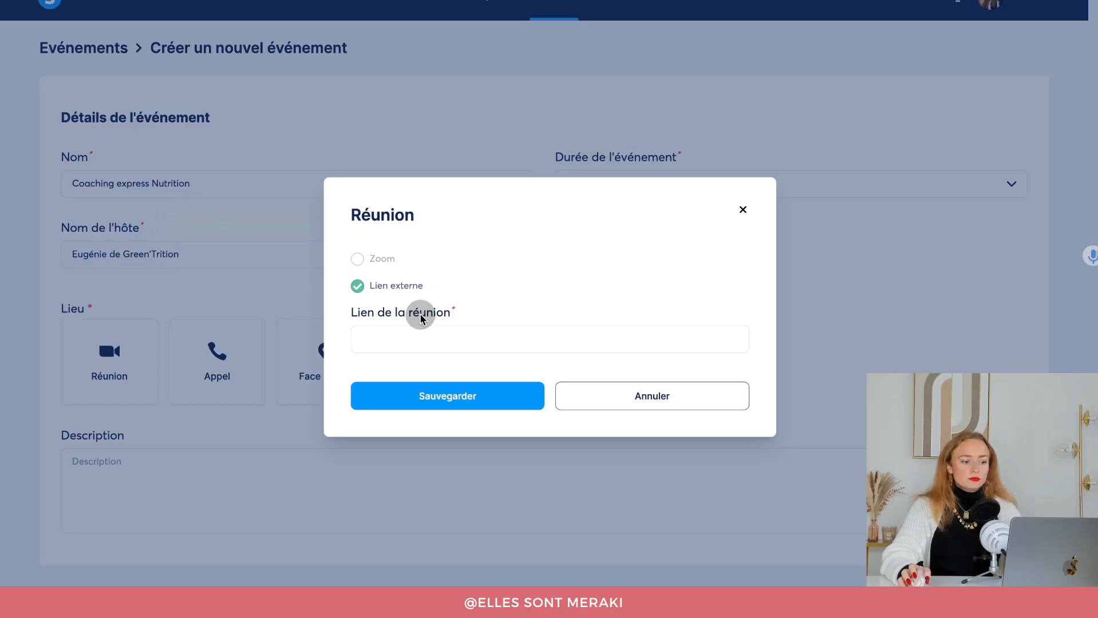
click(739, 219)
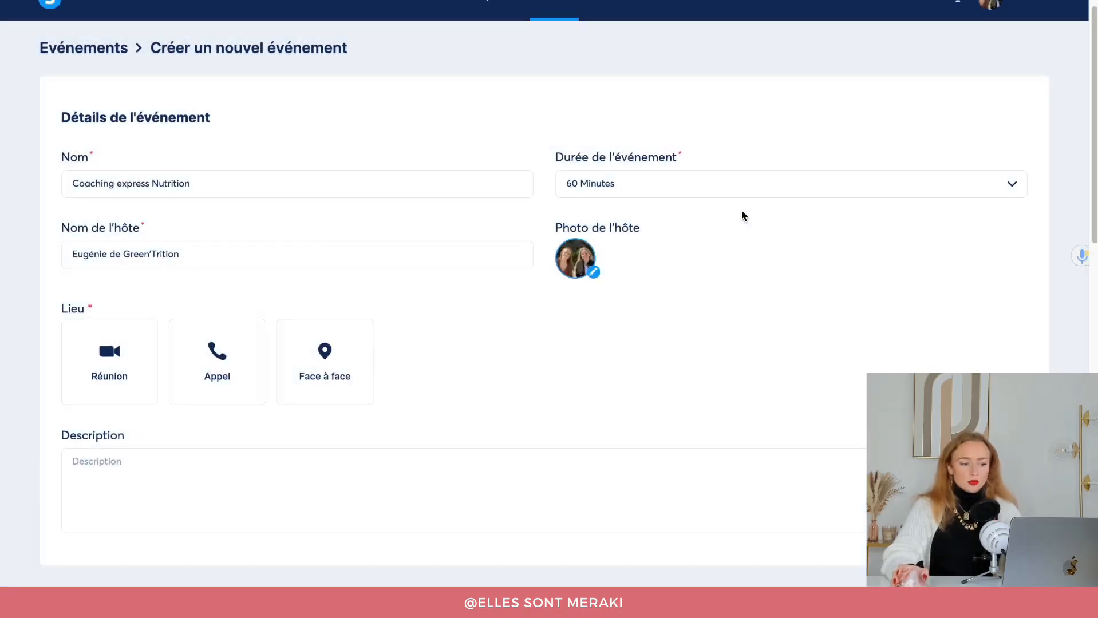
click(254, 388)
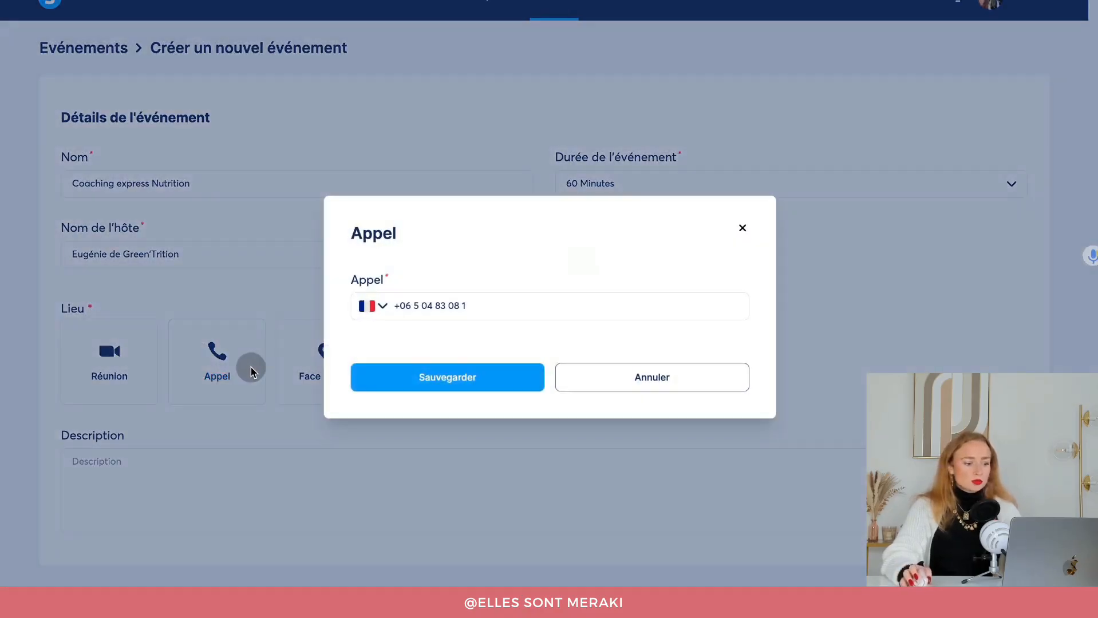
click(742, 228)
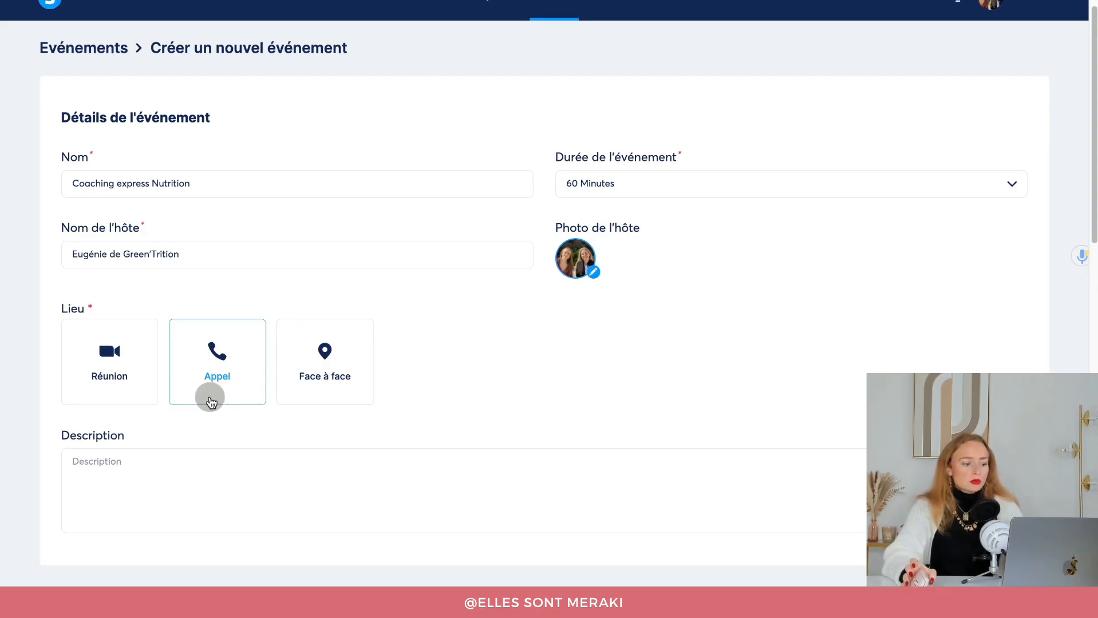
click(333, 322)
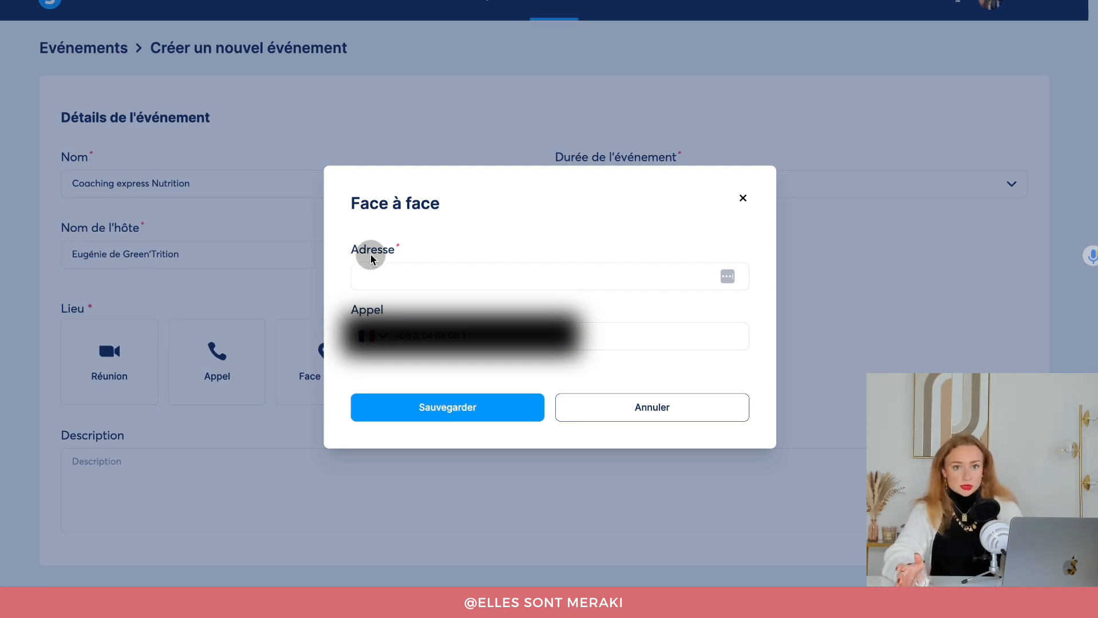
click(743, 198)
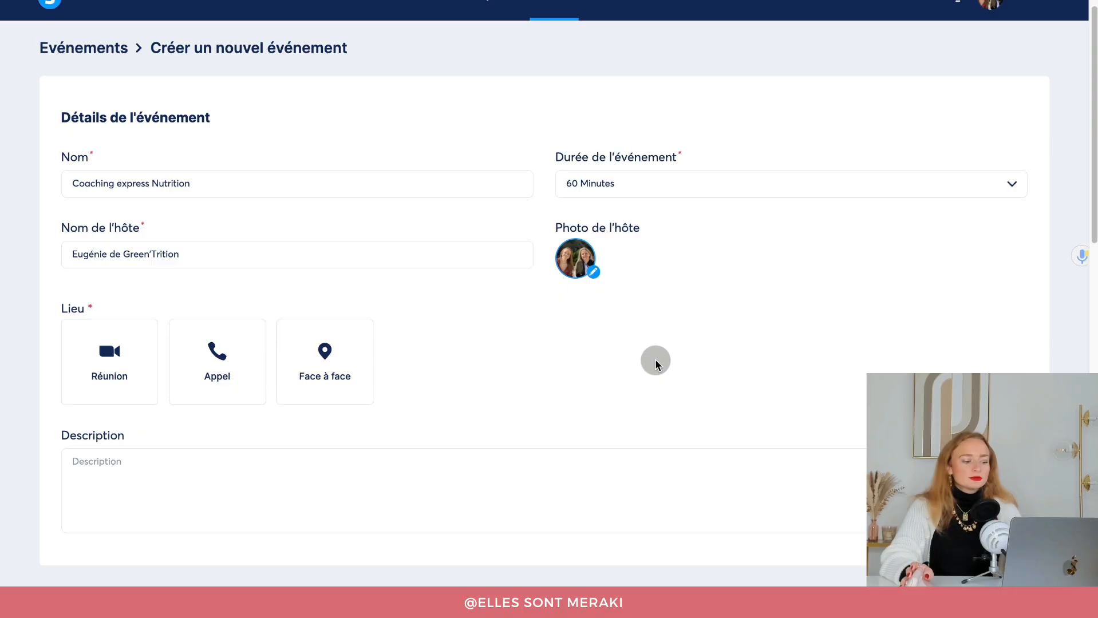
scroll(615, 378, down, 1)
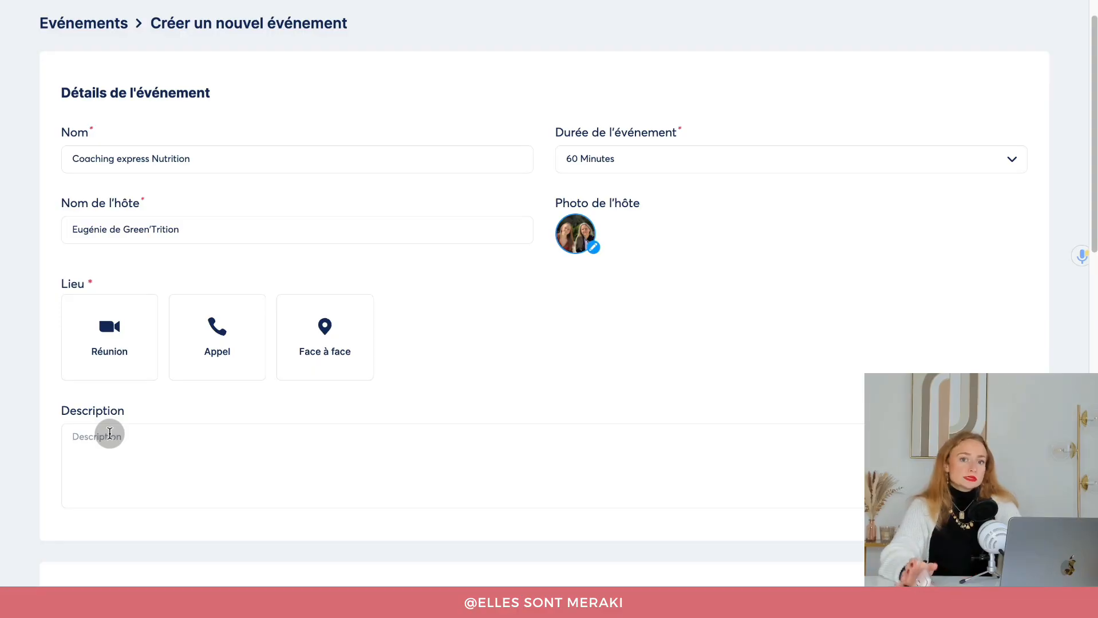
Change the event duration to 30 Minutes.
click(104, 443)
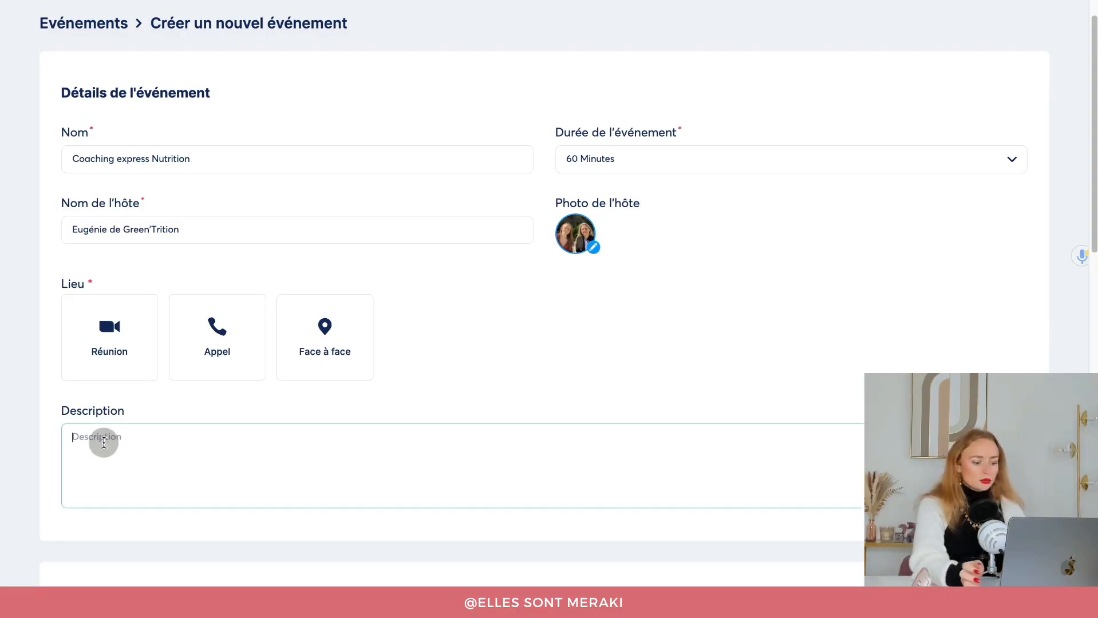
text(1)
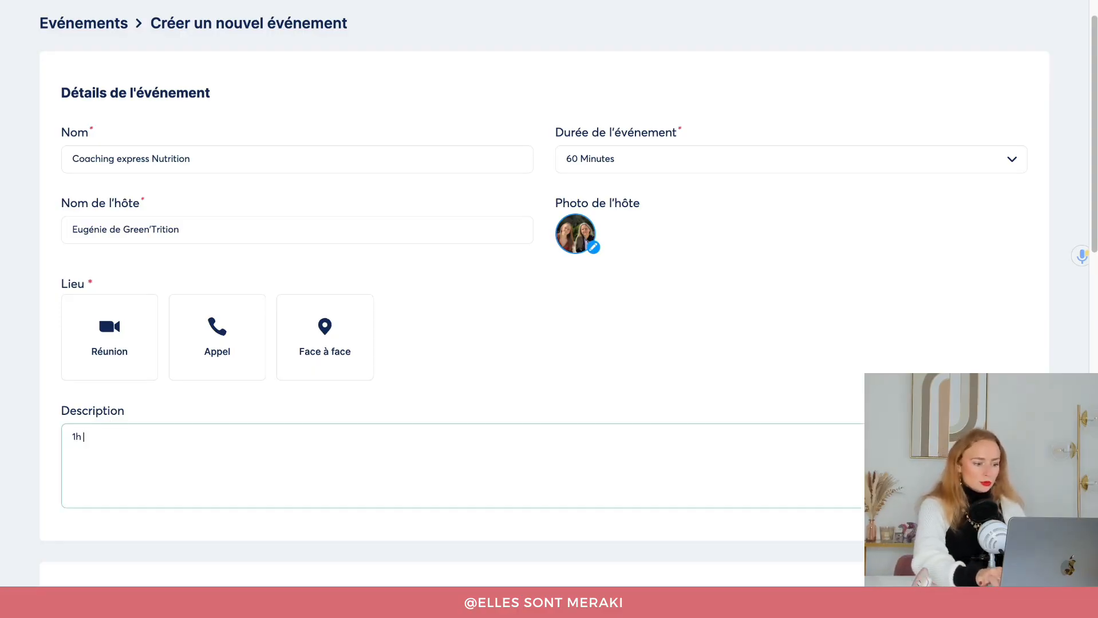
click(615, 154)
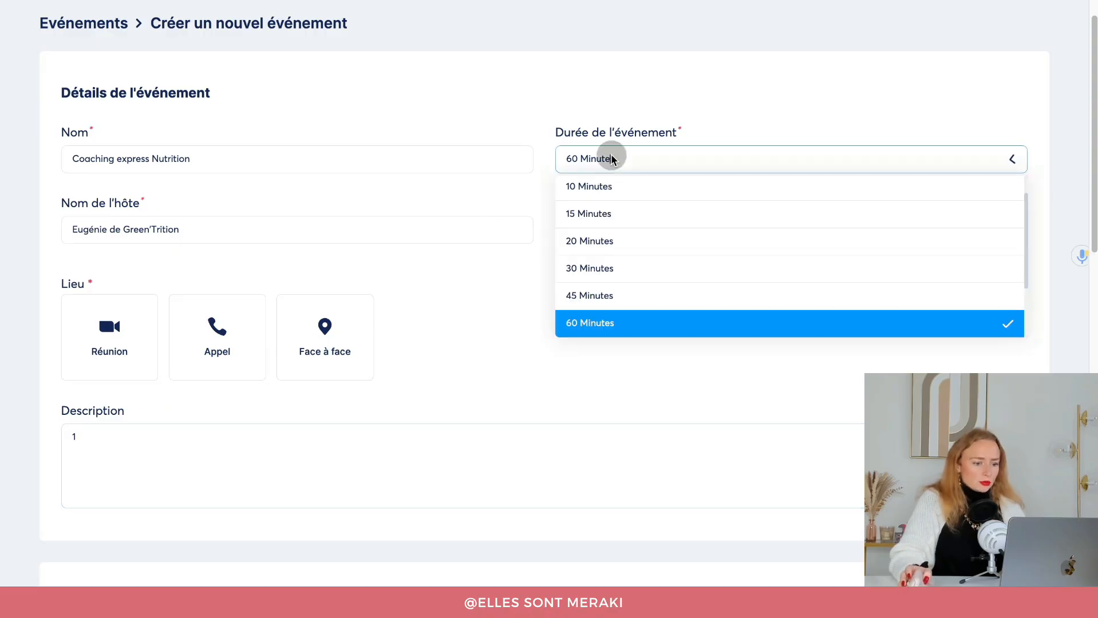
click(608, 269)
Write the description '30 minutes pour faire le point sur votre alimentation !' plus a line requiring a completed document.
click(257, 449)
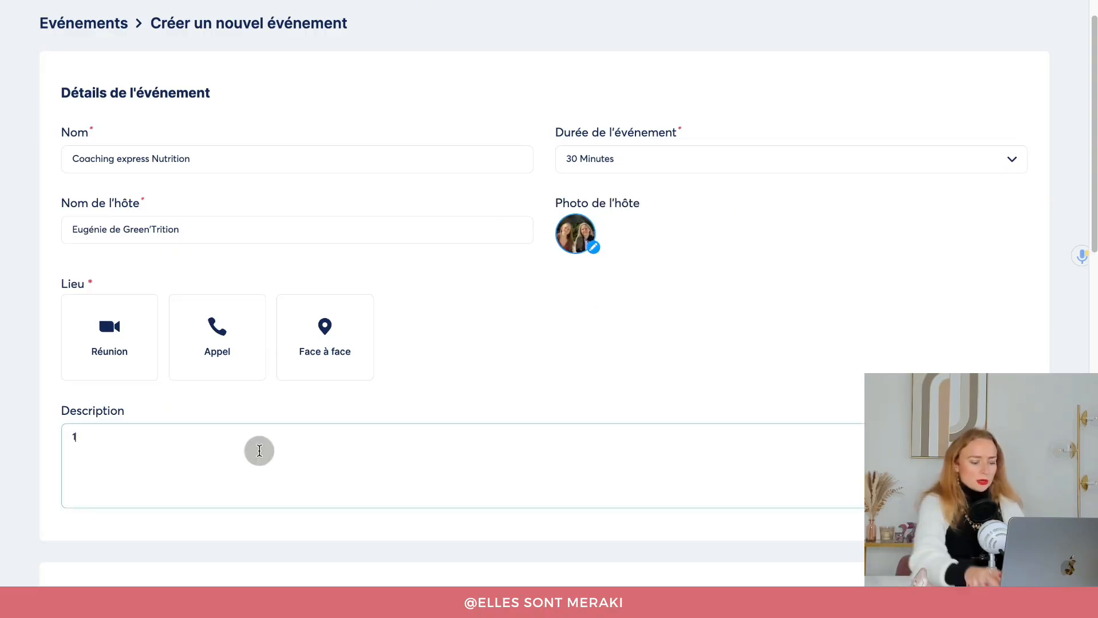
key(BackSpace)
text(30 minutes pou)
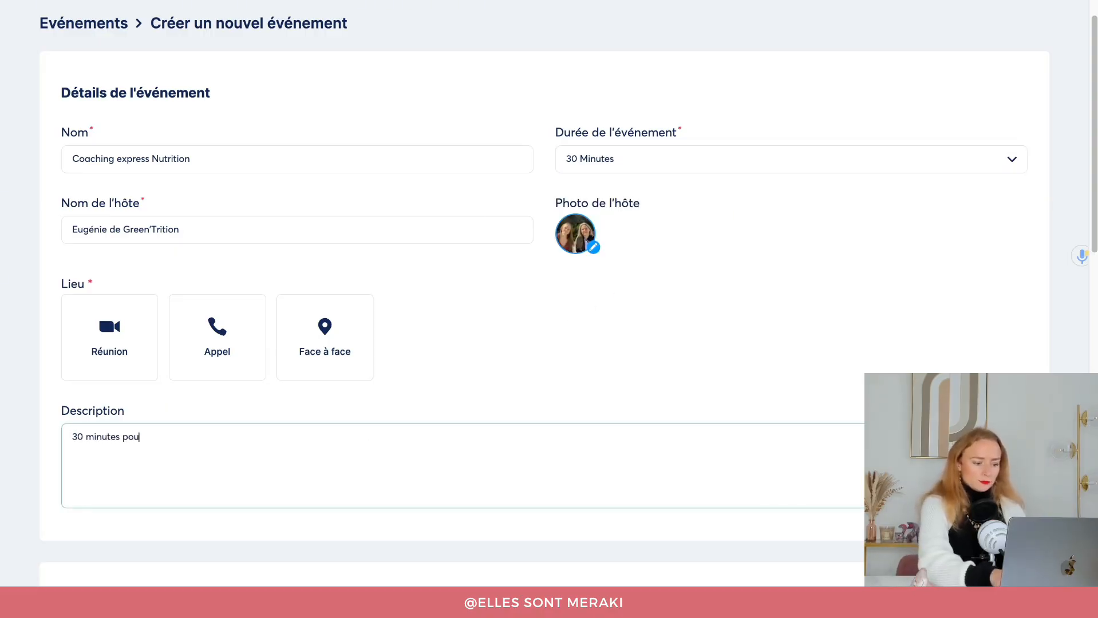
text(r faire le point sur )
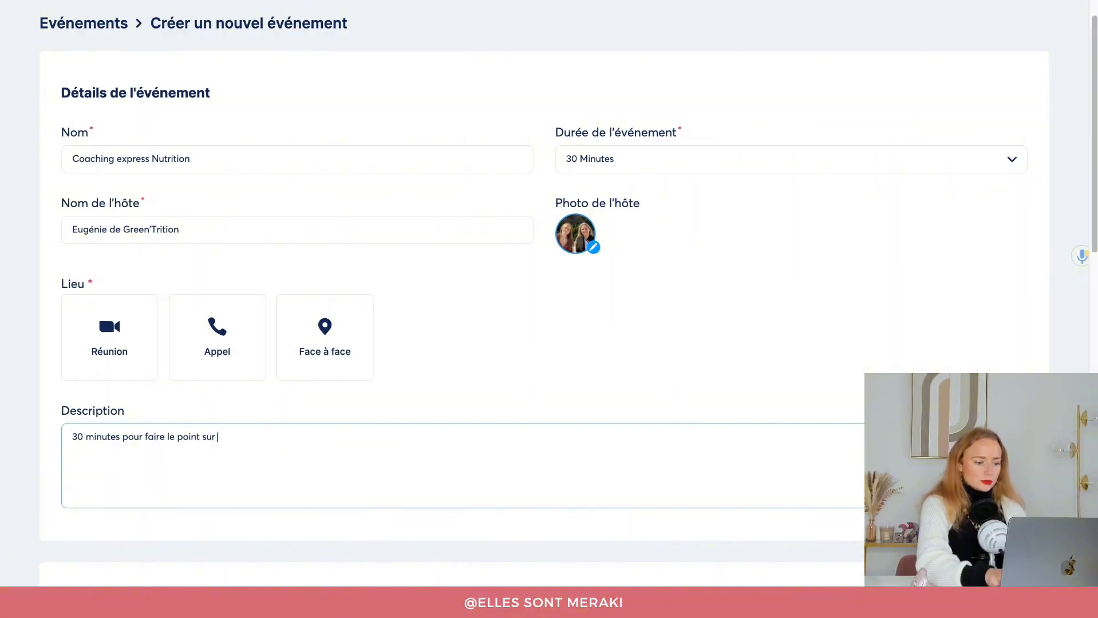
text(votre alimentat)
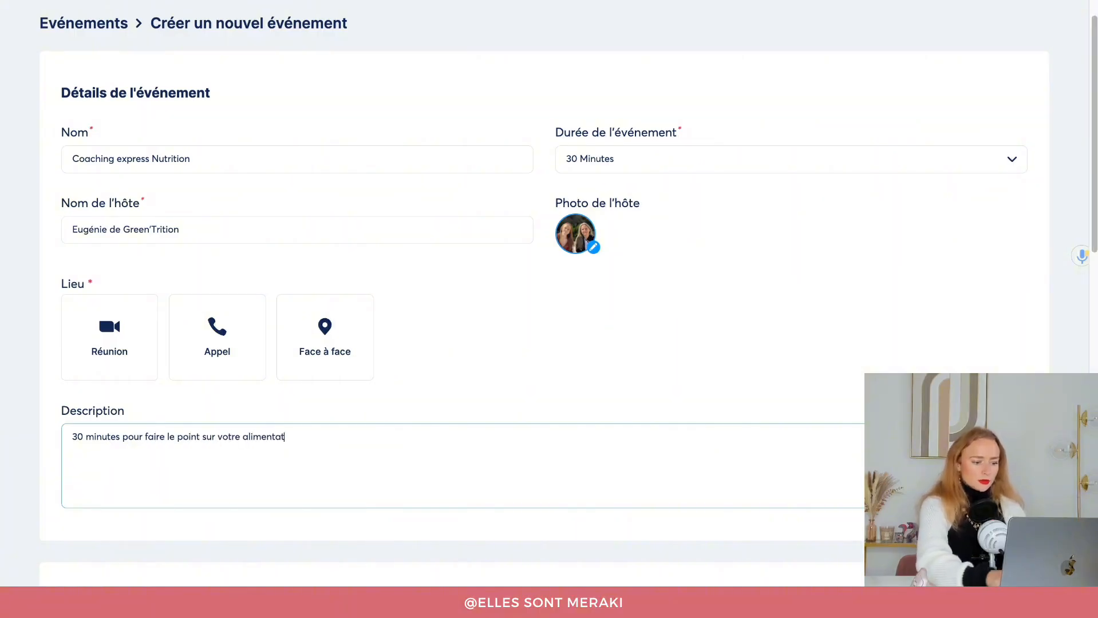
text(ion !)
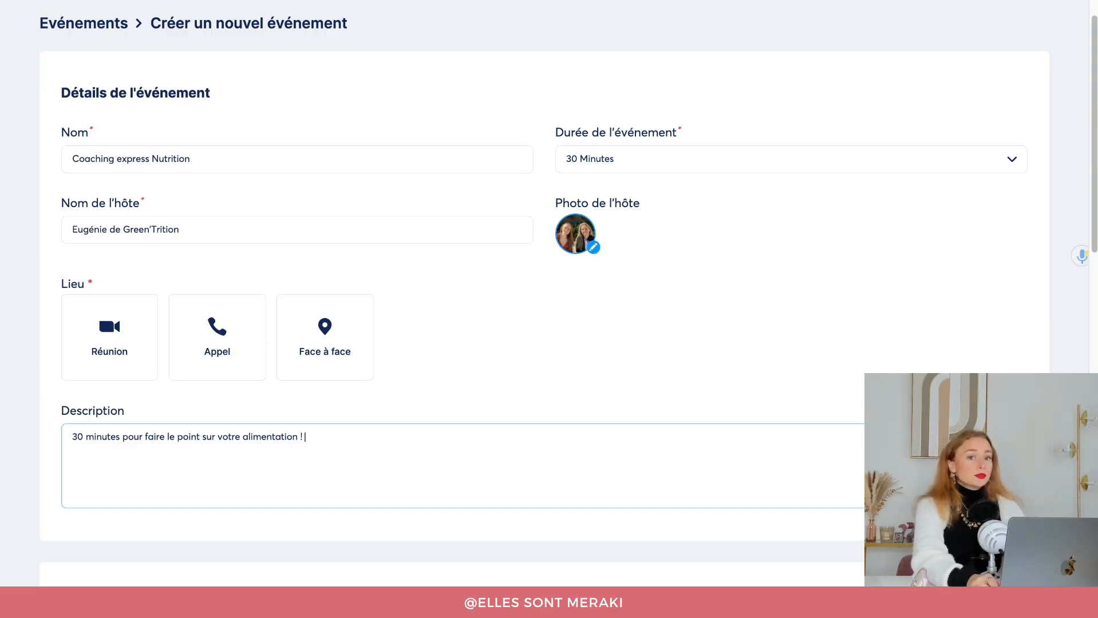
text(Il sera nécessaziire que vous ayez complété ce document avant notre rencontre :)
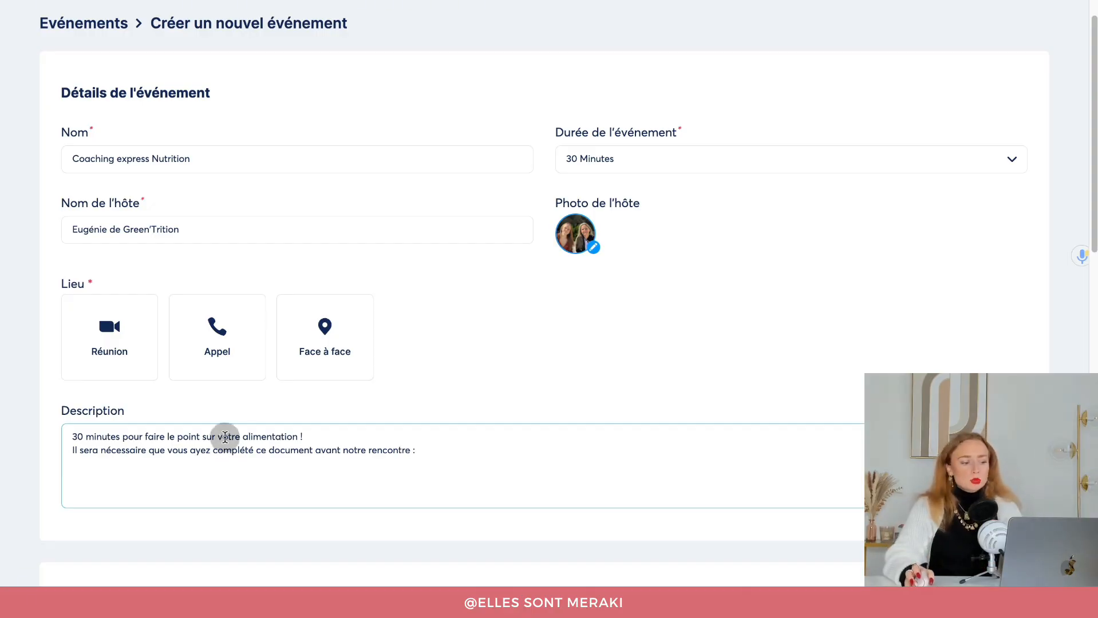
scroll(243, 437, down, 1)
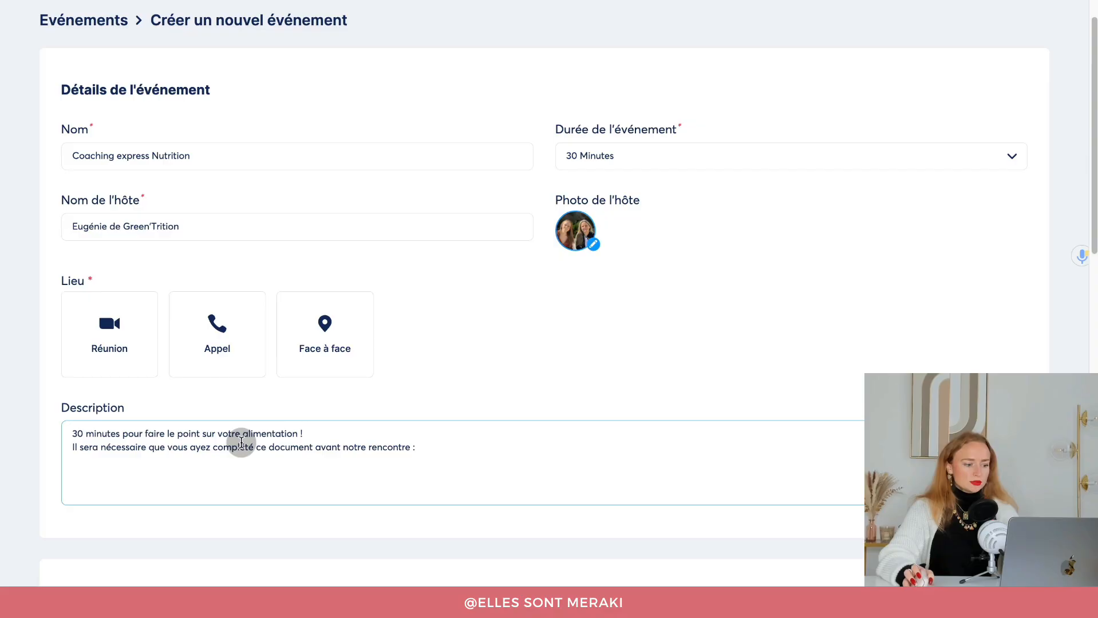
scroll(241, 444, up, 1)
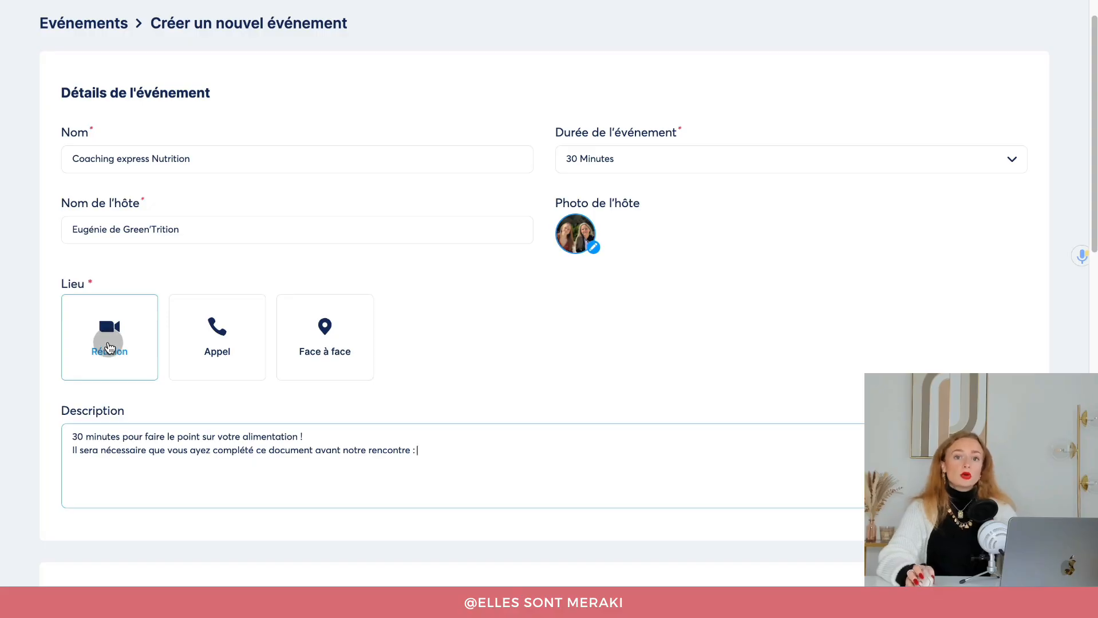
Try choosing Zoom as the meeting location, then close the location settings.
click(109, 347)
click(371, 259)
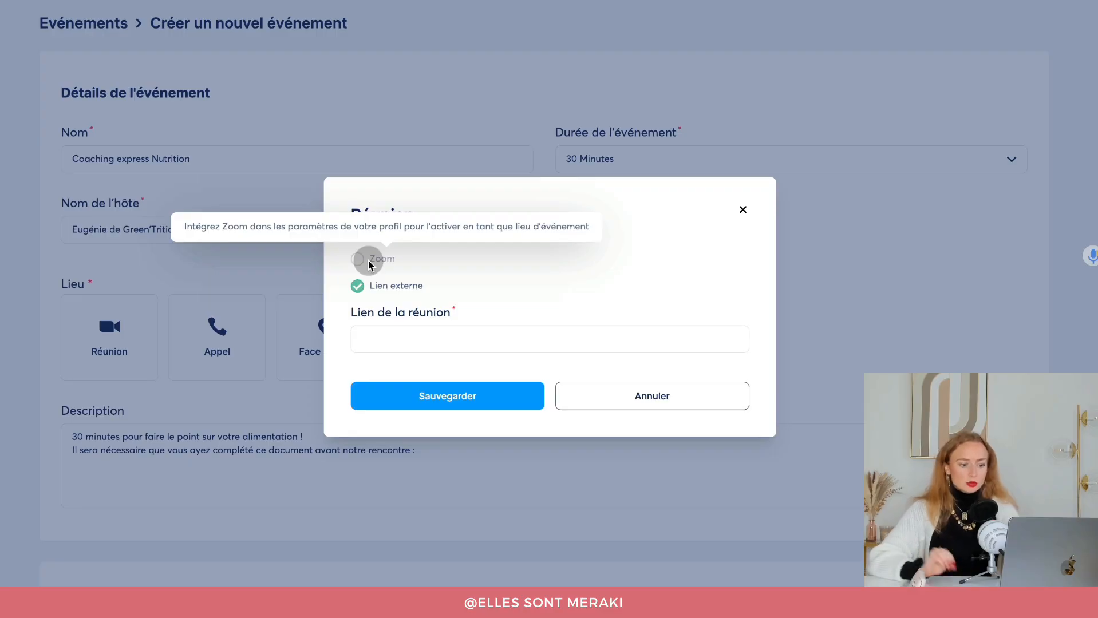
click(743, 210)
Go to the account settings and view the Intégration Zoom page.
mouse_move(1007, 21)
click(992, 58)
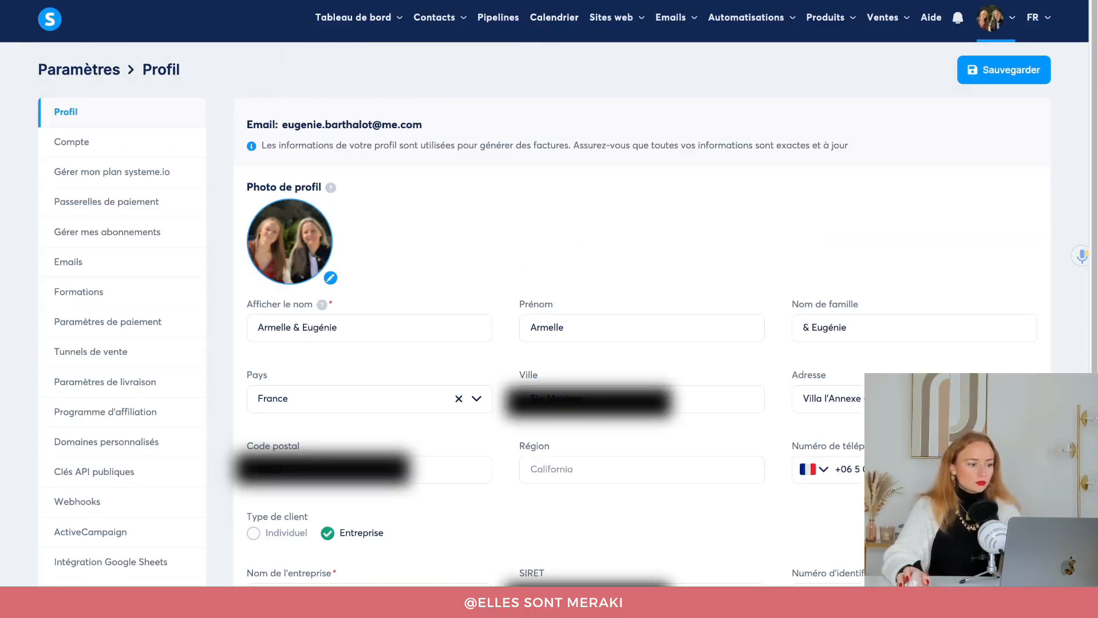
scroll(217, 275, down, 3)
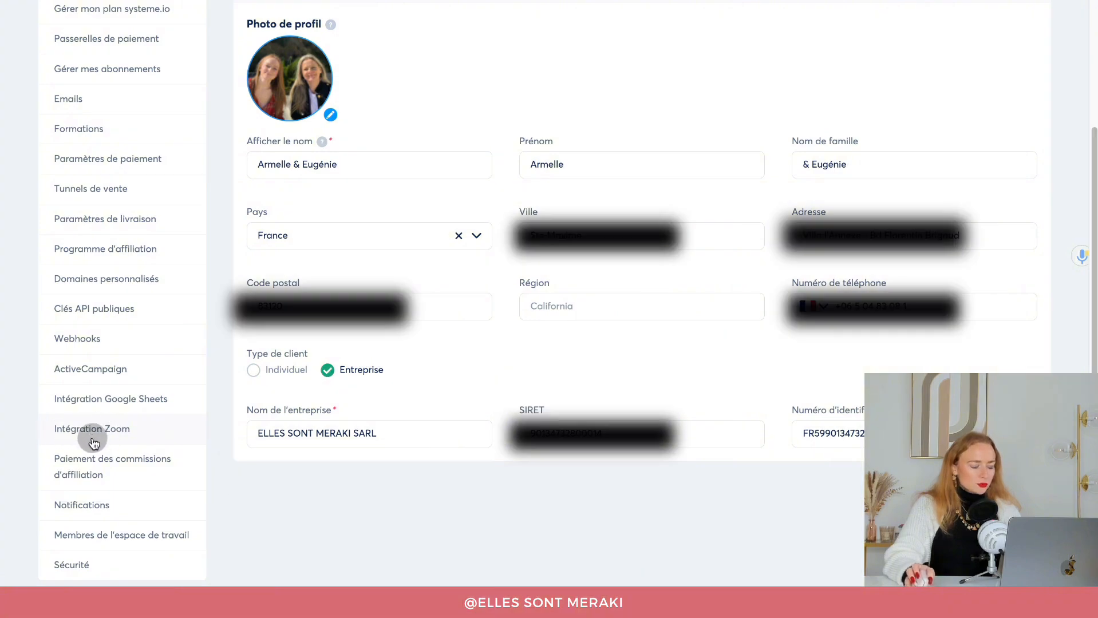
click(93, 443)
scroll(223, 551, down, 3)
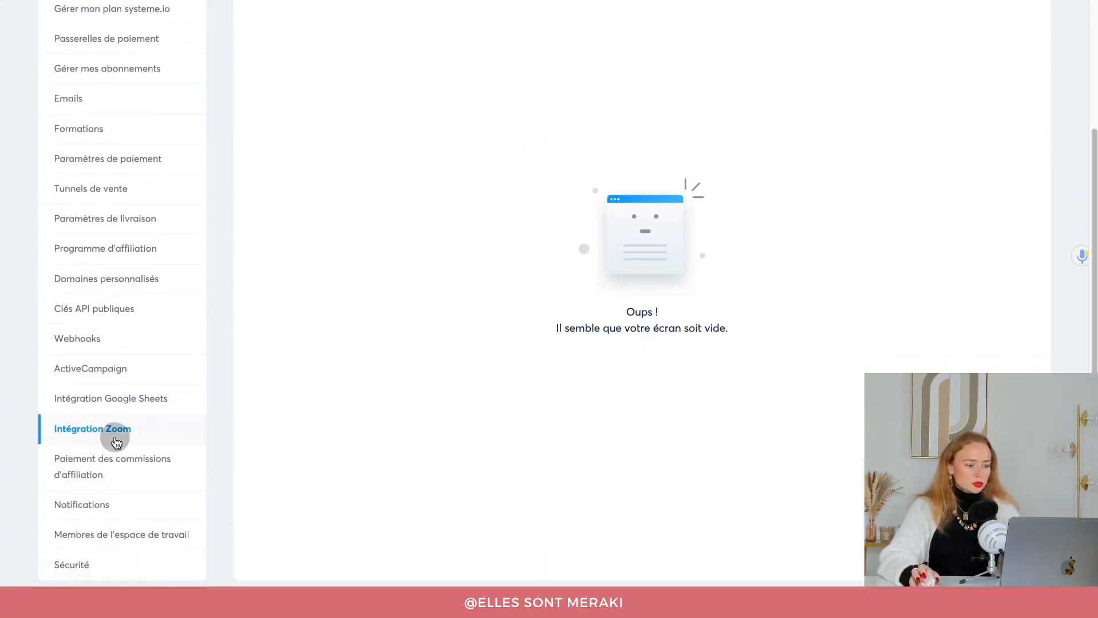
scroll(553, 474, up, 3)
scroll(754, 313, down, 3)
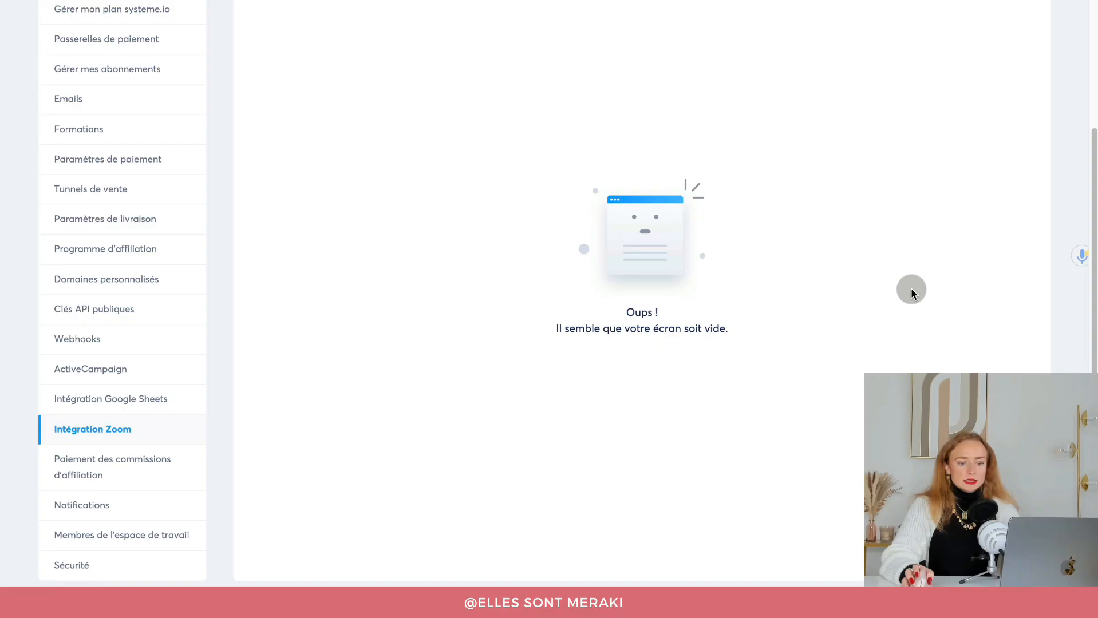
scroll(911, 291, up, 3)
Start the Zoom connection, accept Zoom's cookies and sign in to the Zoom account.
click(965, 72)
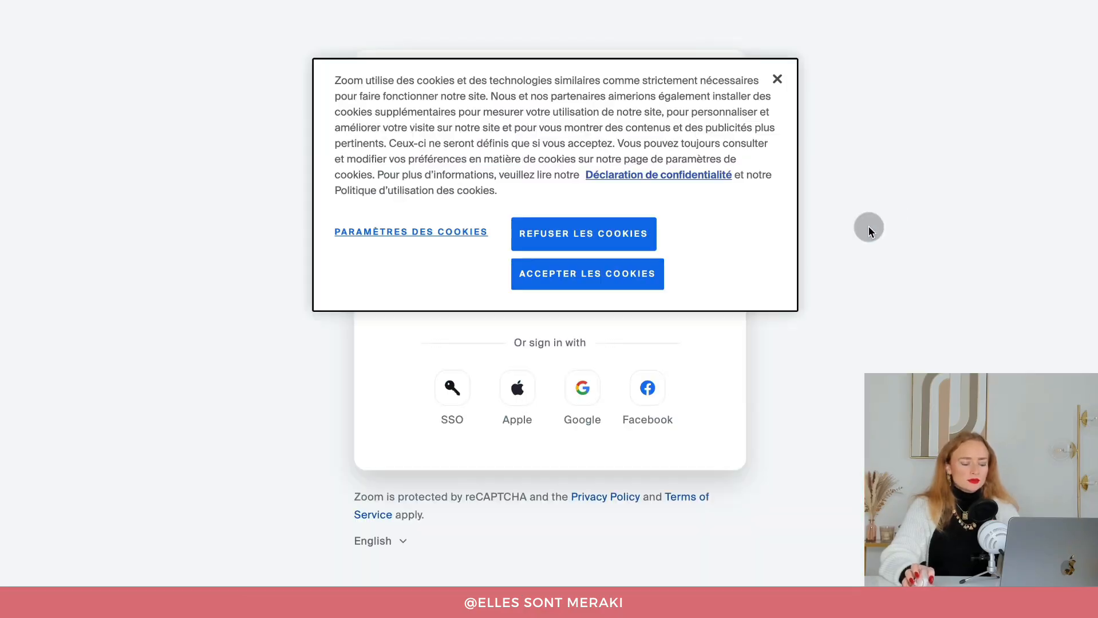
click(650, 273)
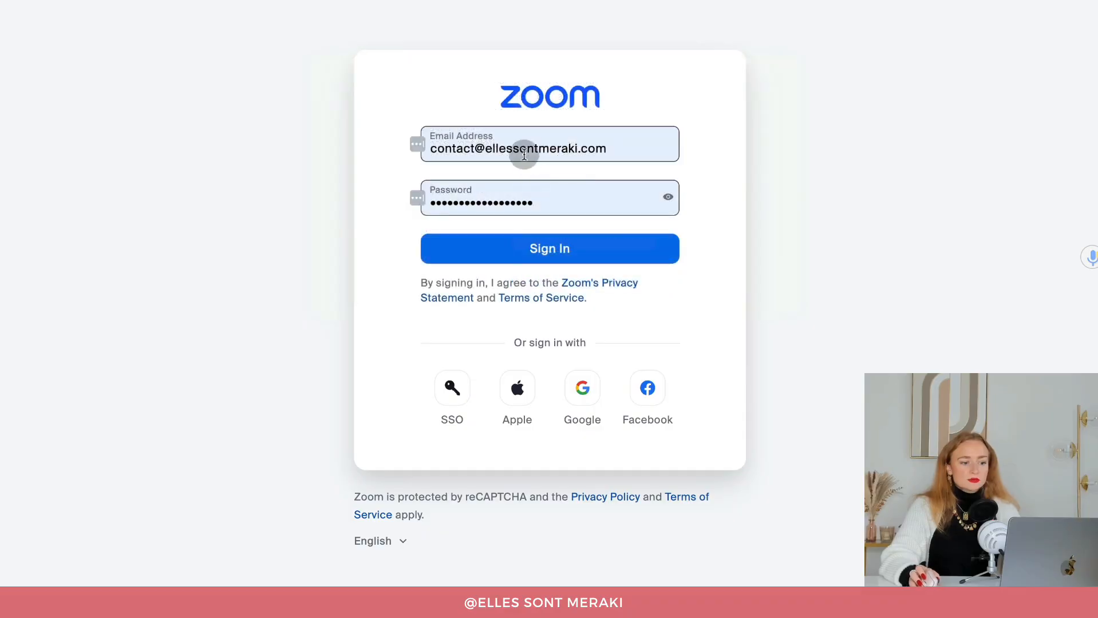
click(534, 245)
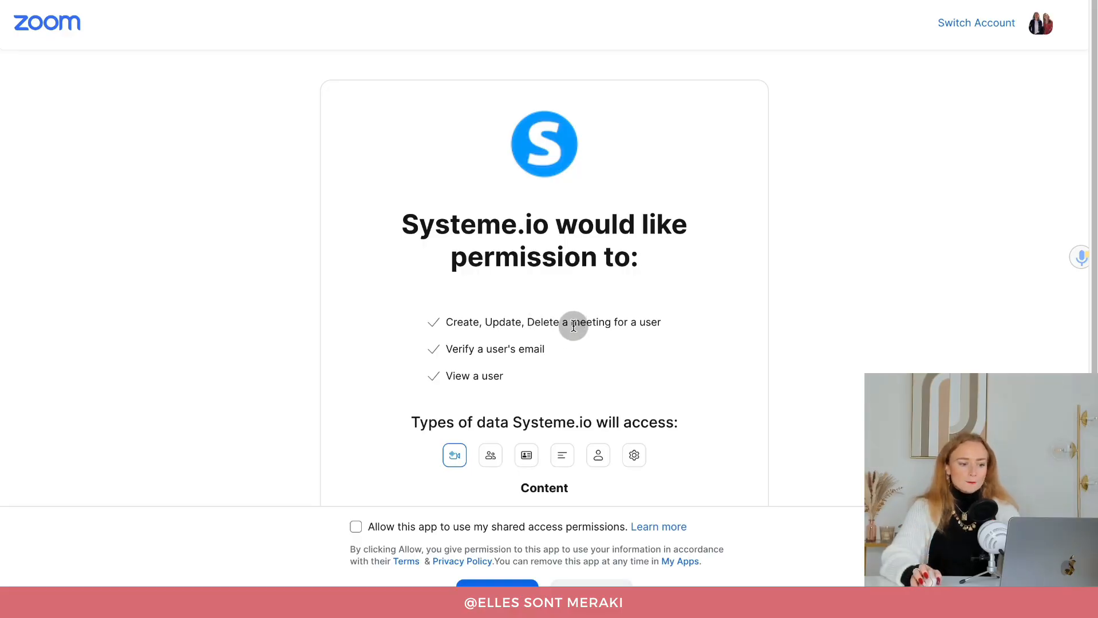
Tick the shared-access permissions box and allow systeme.io to access Zoom.
scroll(568, 326, down, 1)
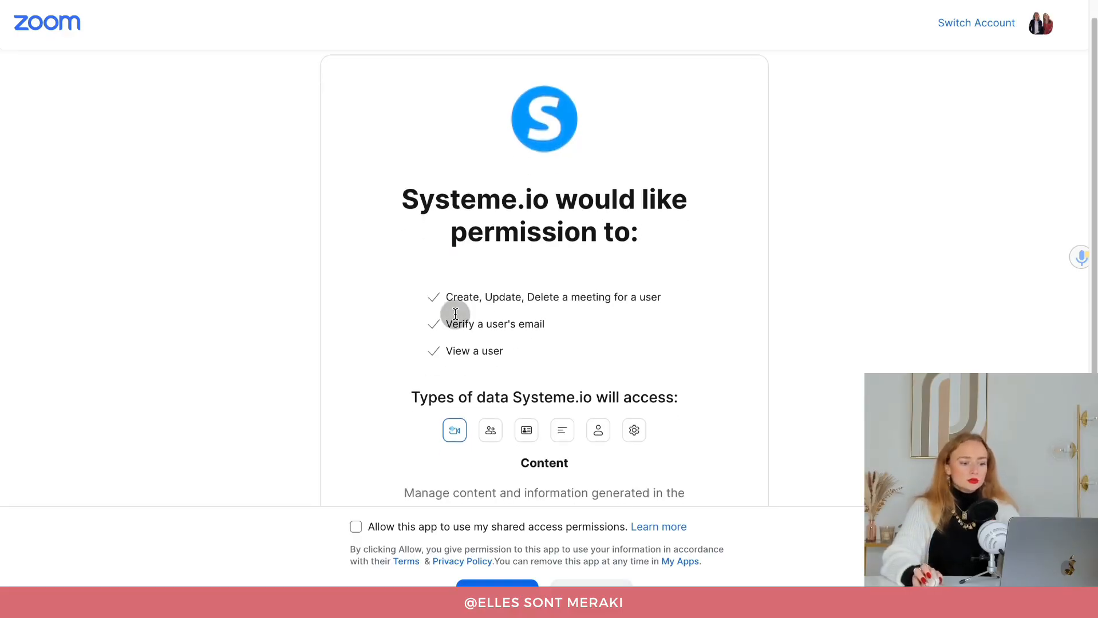
scroll(578, 321, down, 4)
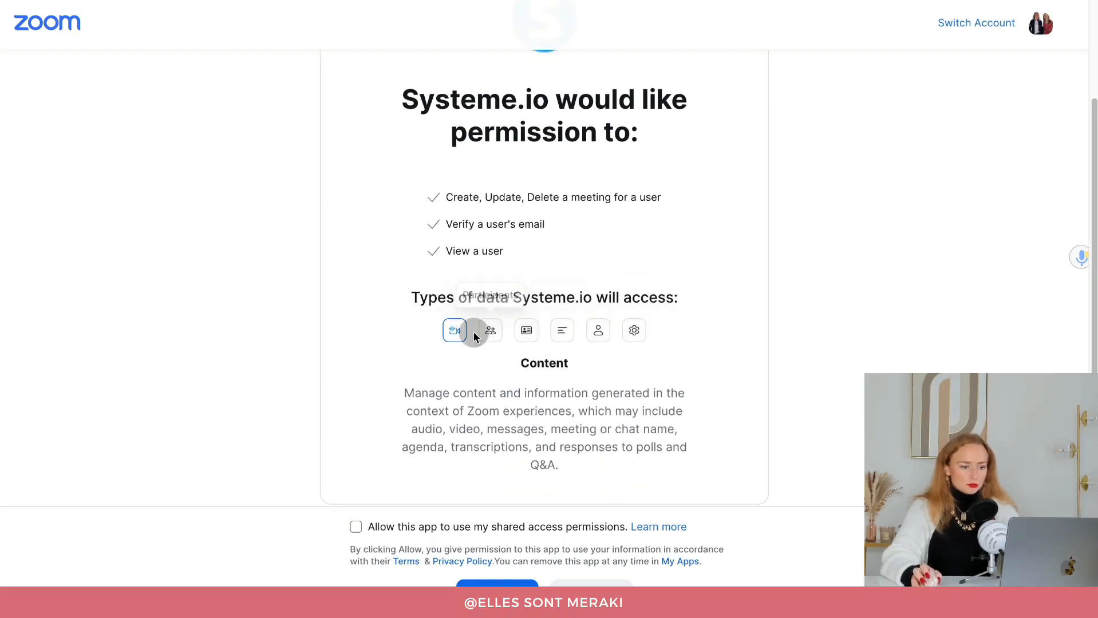
scroll(435, 346, down, 1)
click(357, 527)
click(496, 589)
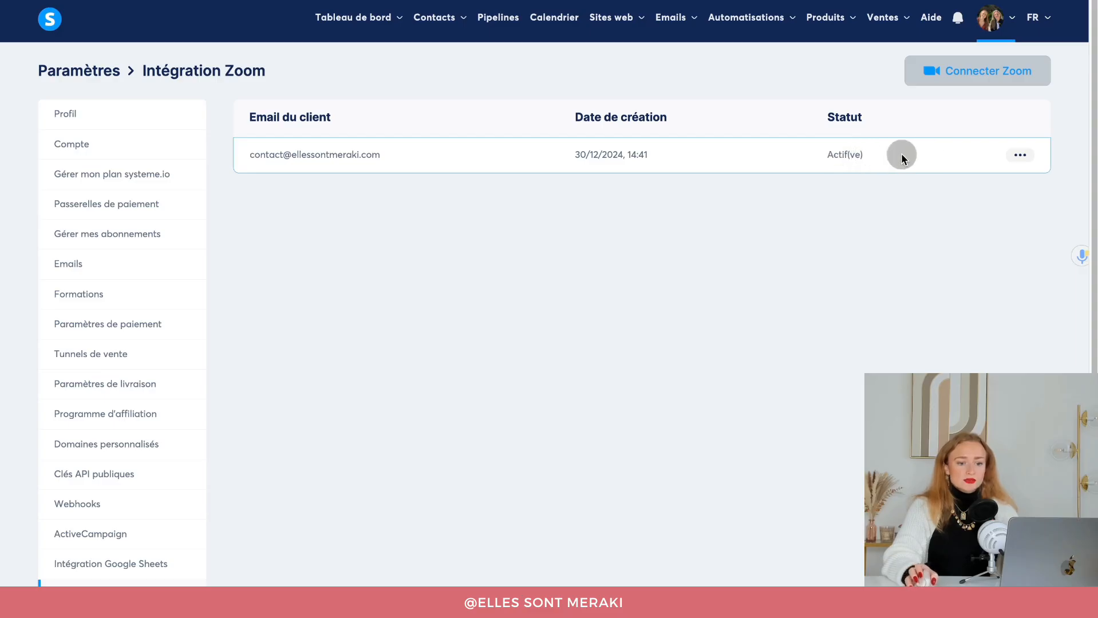
Add a Zoom video meeting (Réunion) as the event's location.
click(1020, 155)
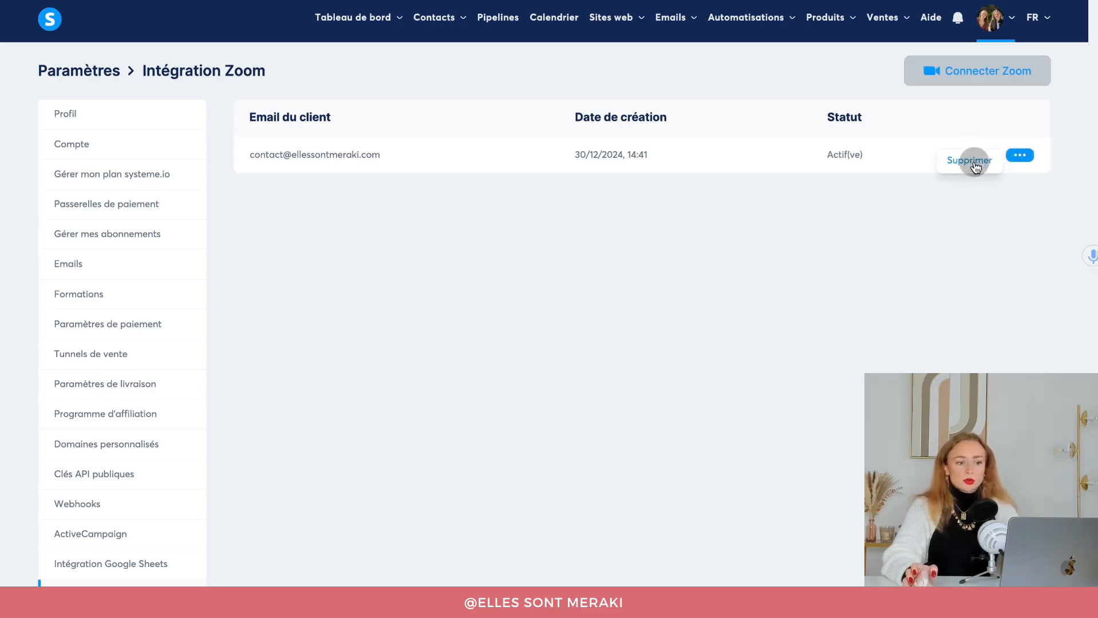
click(910, 168)
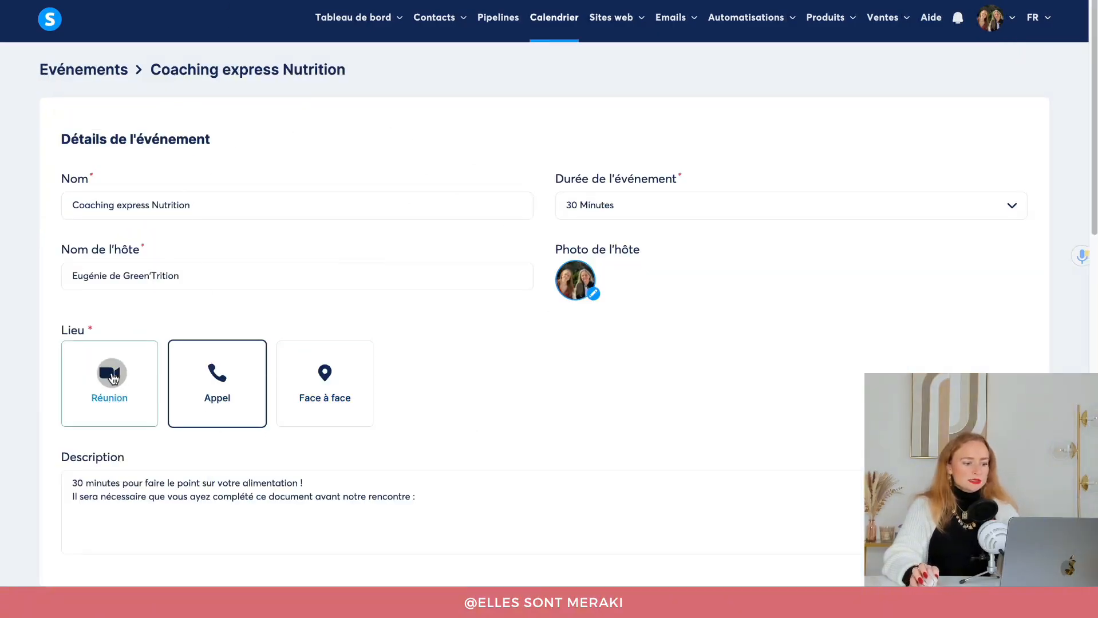
click(111, 377)
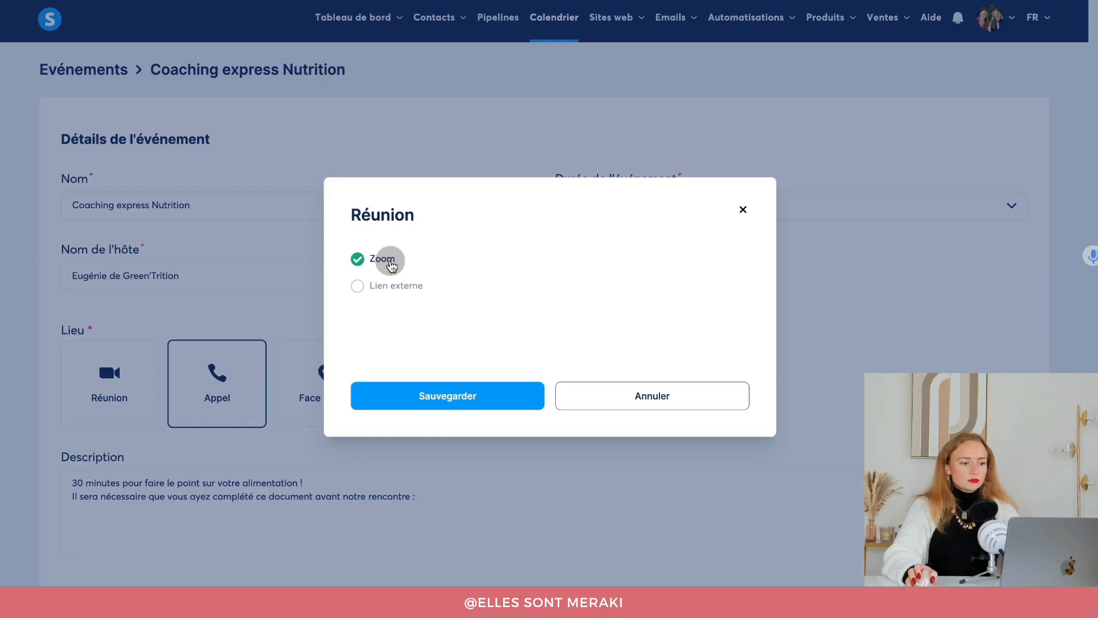
click(452, 395)
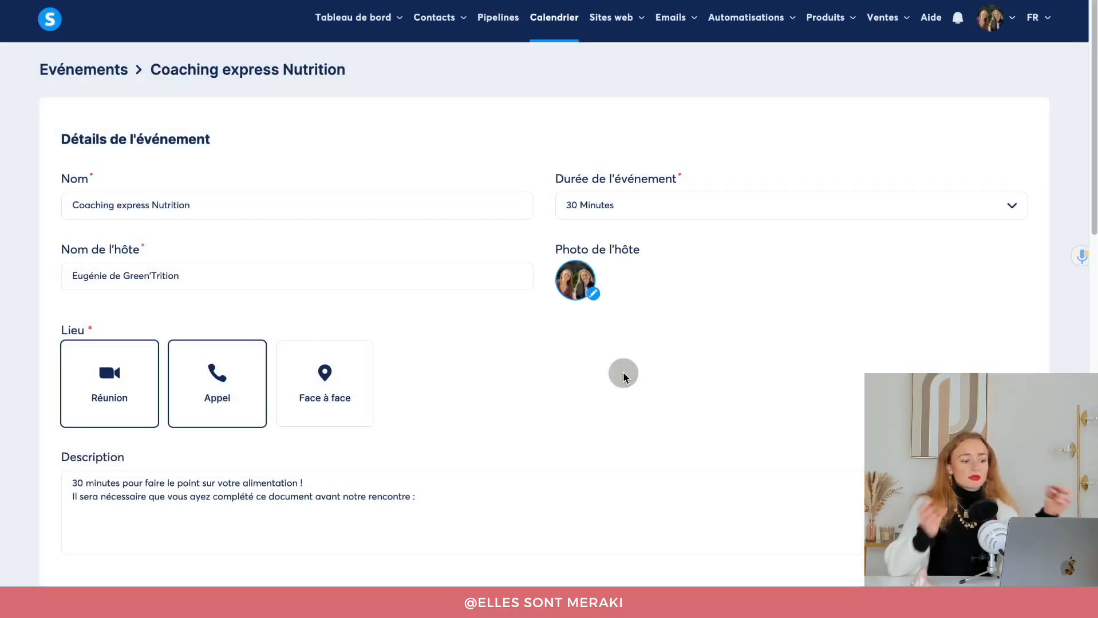
Remove and re-add the phone call (Appel) location, saving the prefilled number.
click(250, 413)
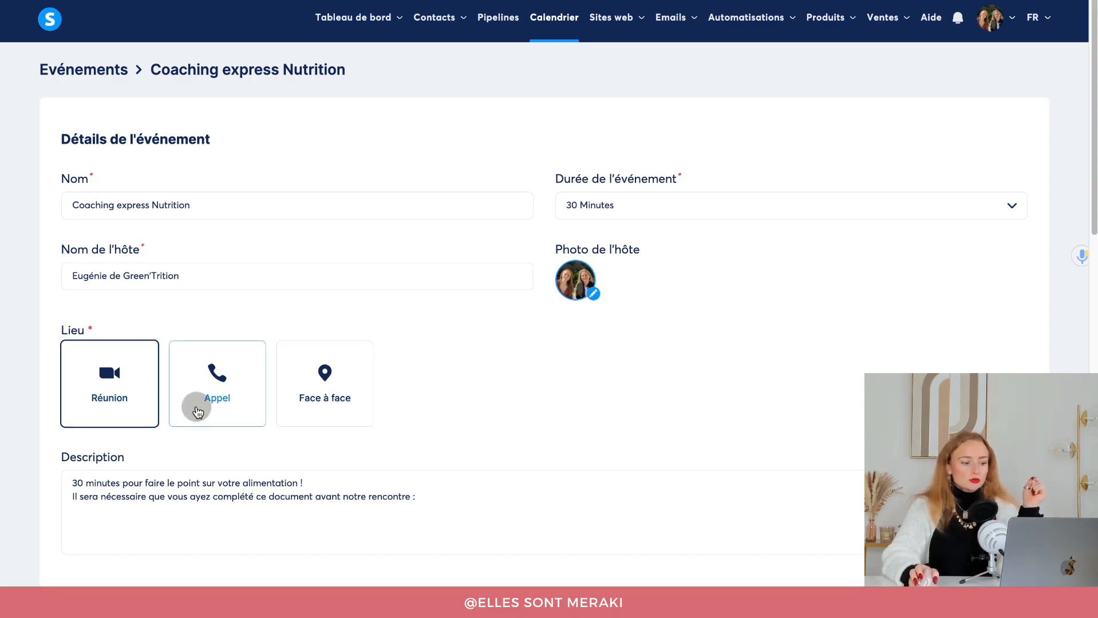
click(201, 404)
click(500, 375)
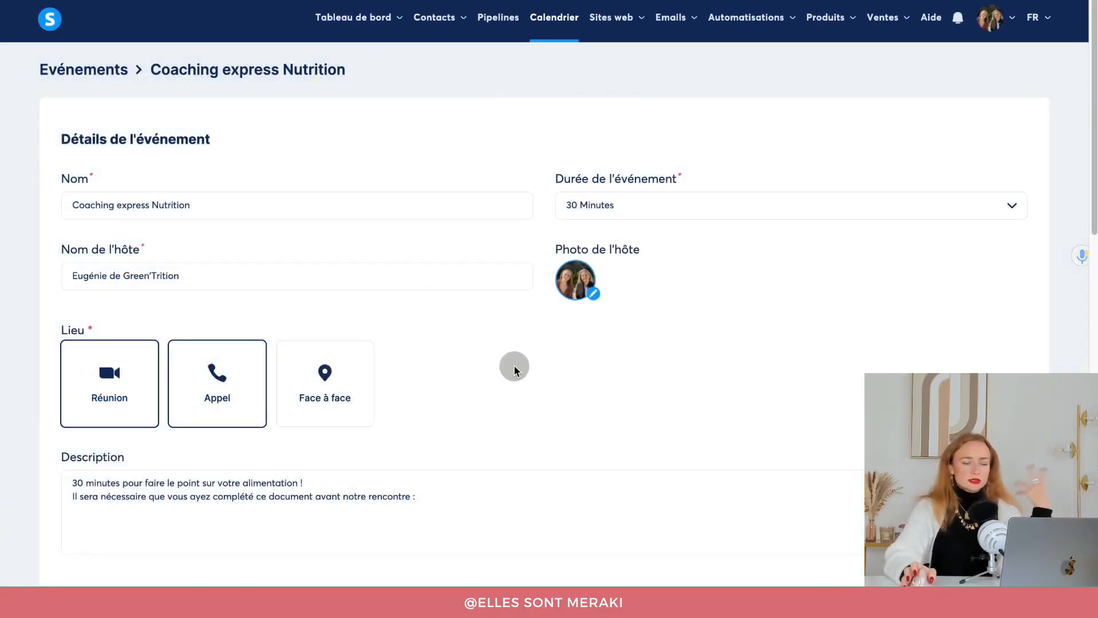
Set the Disponibilité date range from 1 to 31 janvier 2025.
scroll(514, 367, down, 5)
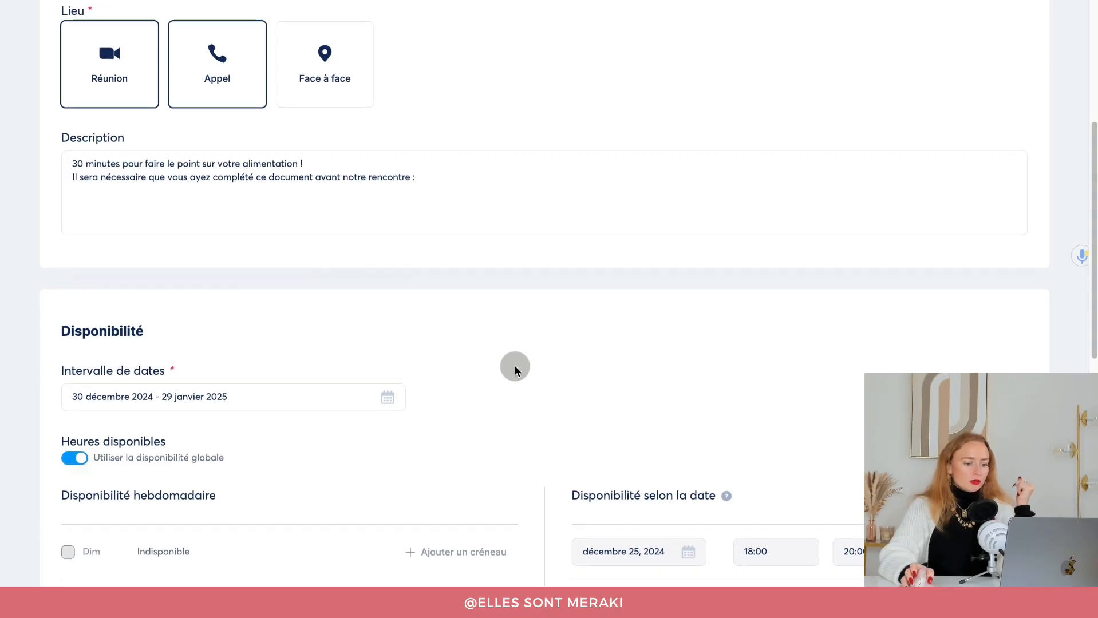
scroll(504, 324, down, 2)
scroll(469, 275, down, 2)
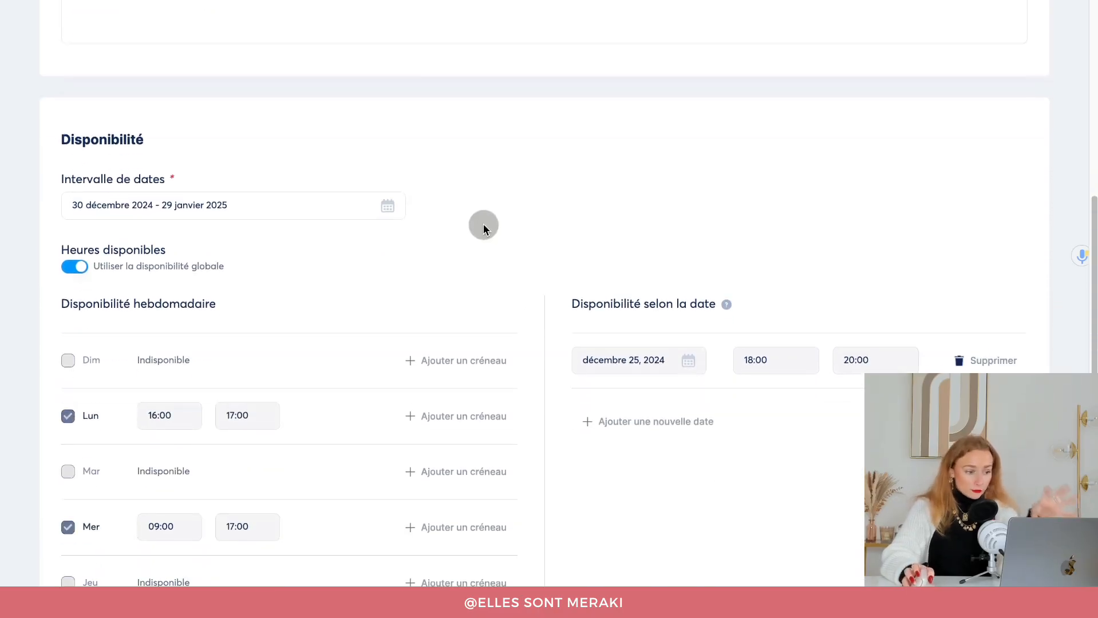
scroll(481, 225, down, 2)
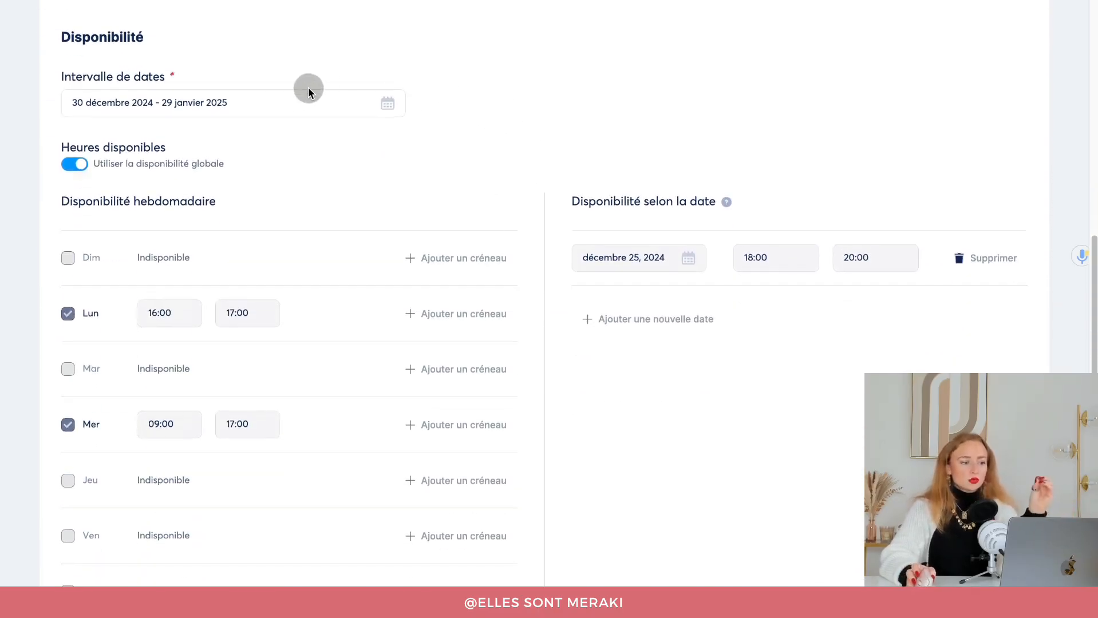
click(279, 107)
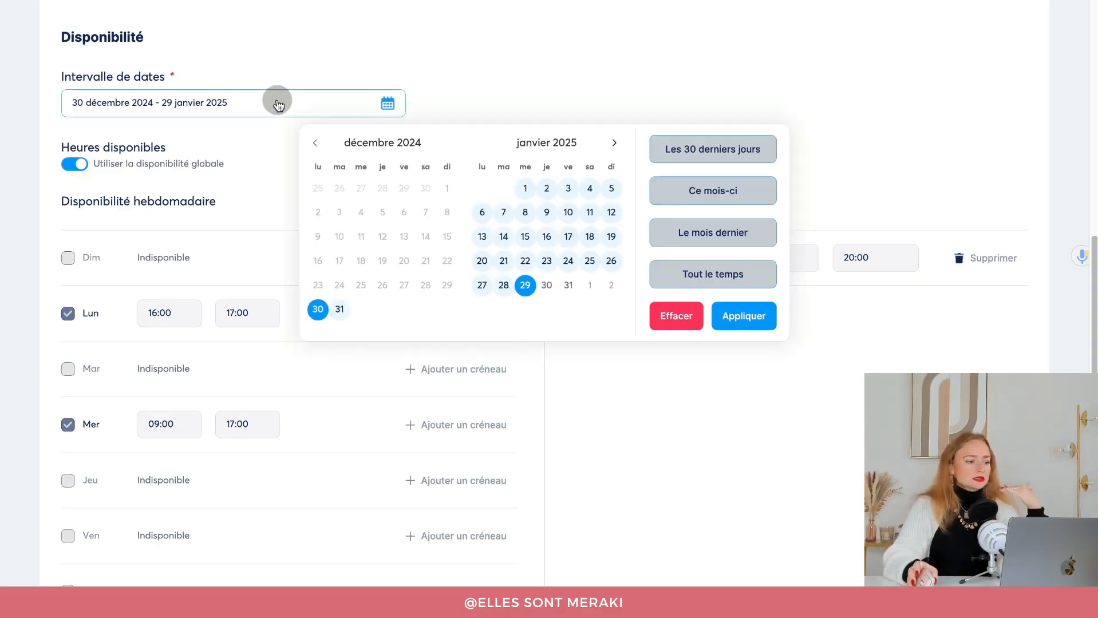
click(522, 189)
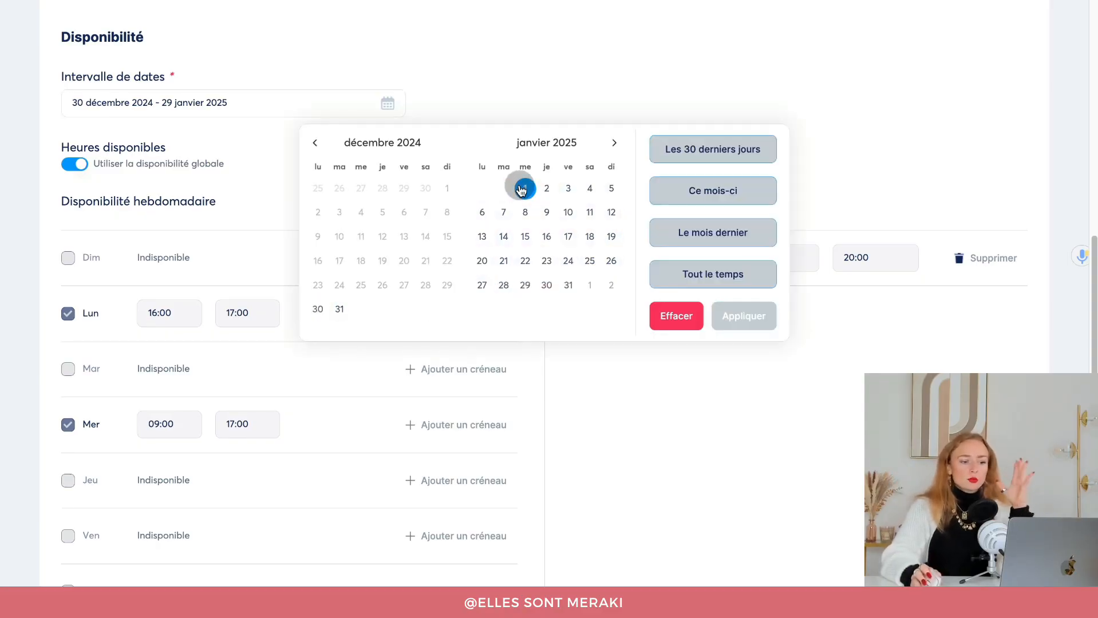
click(570, 285)
click(744, 317)
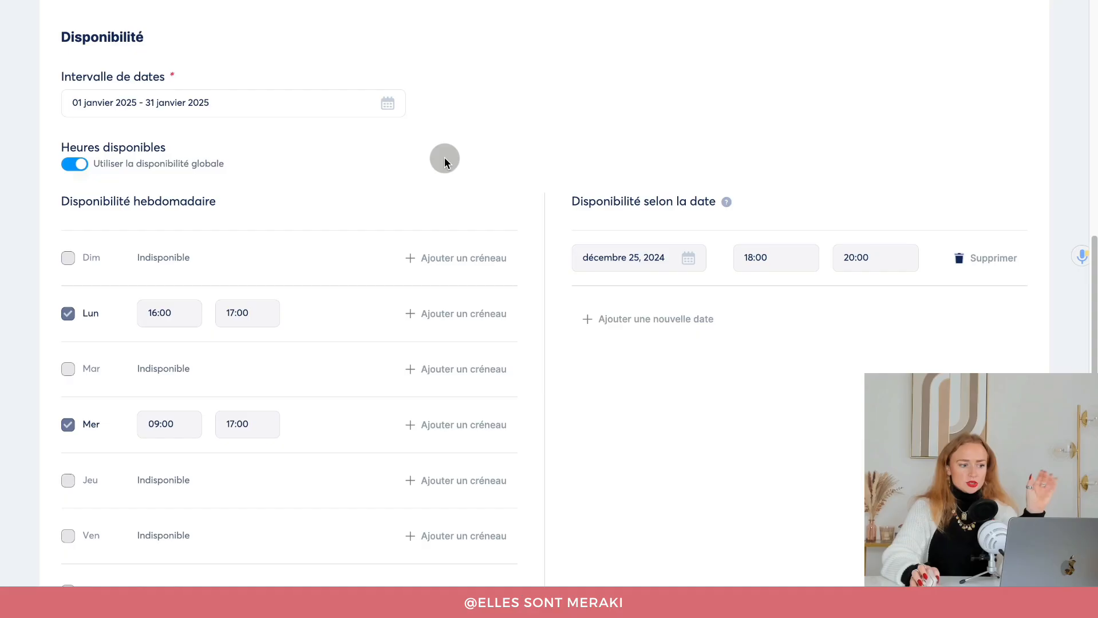
scroll(435, 157, down, 3)
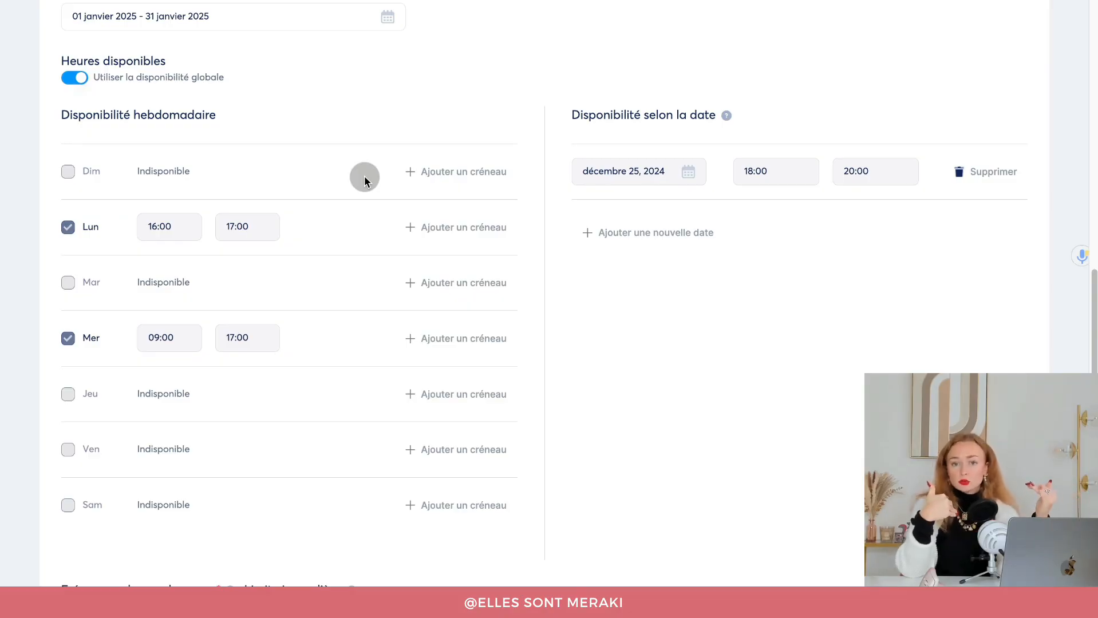
scroll(364, 180, up, 1)
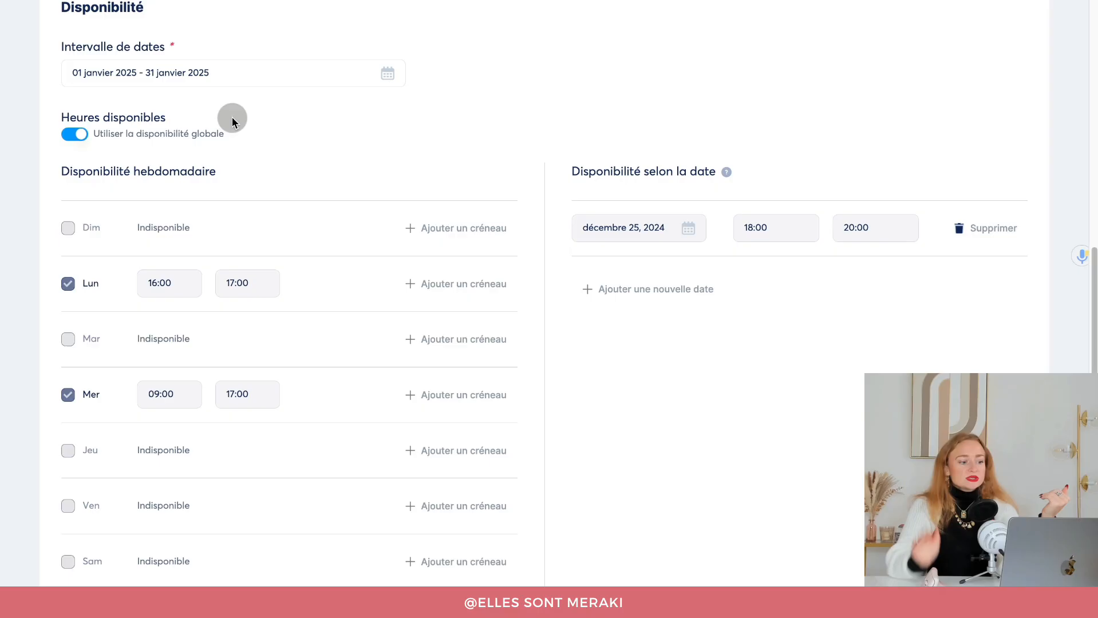
Turn off global availability and make Monday available 09:00–12:00.
click(83, 134)
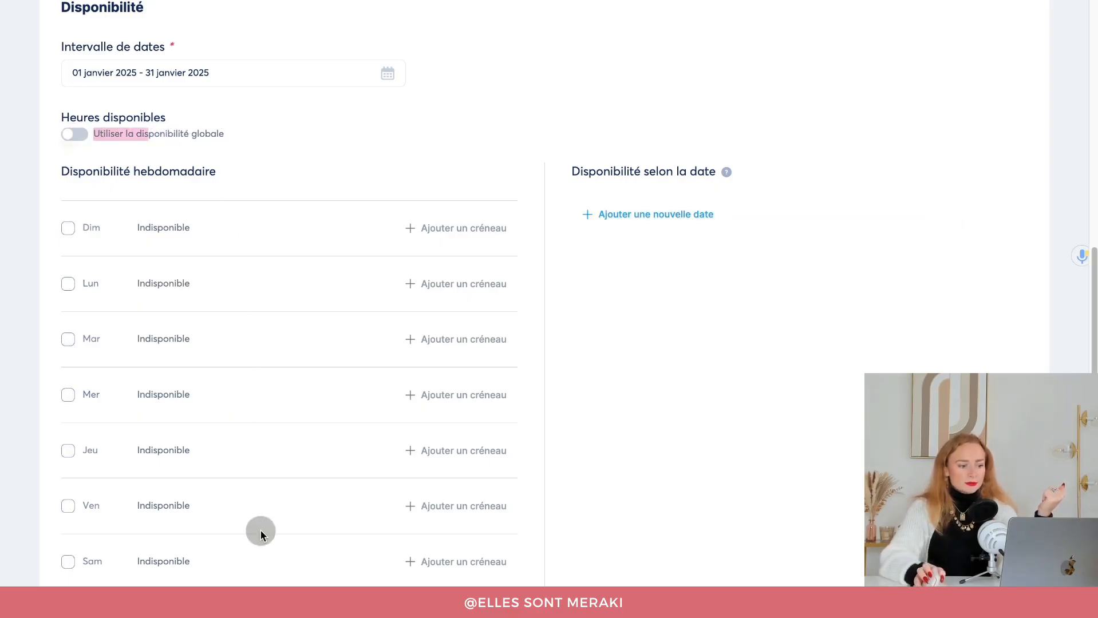
scroll(260, 347, down, 2)
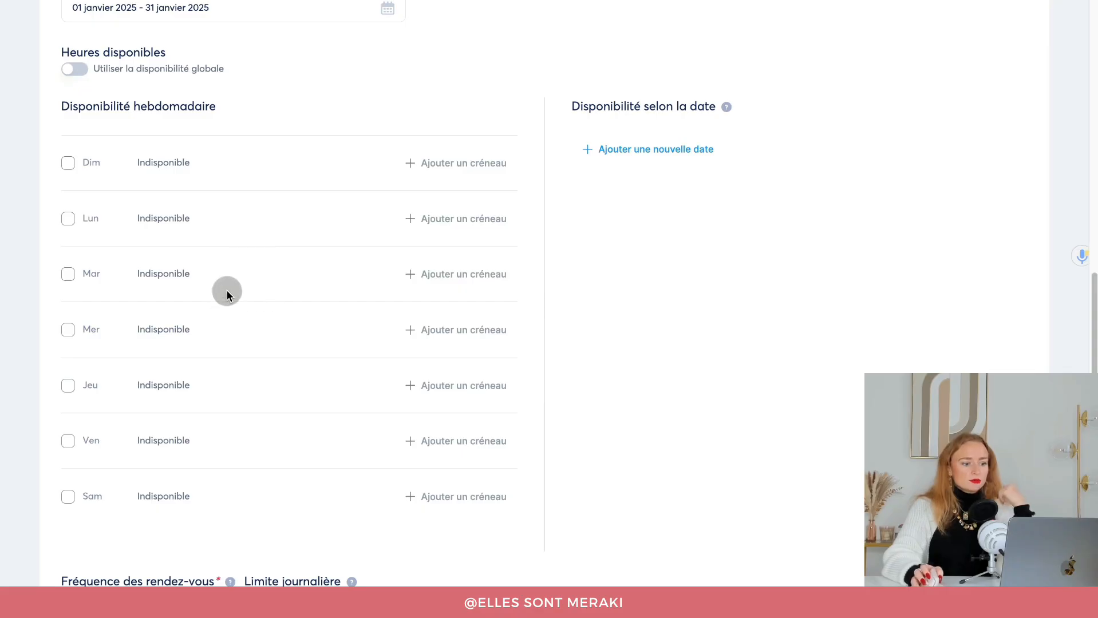
click(67, 218)
click(149, 217)
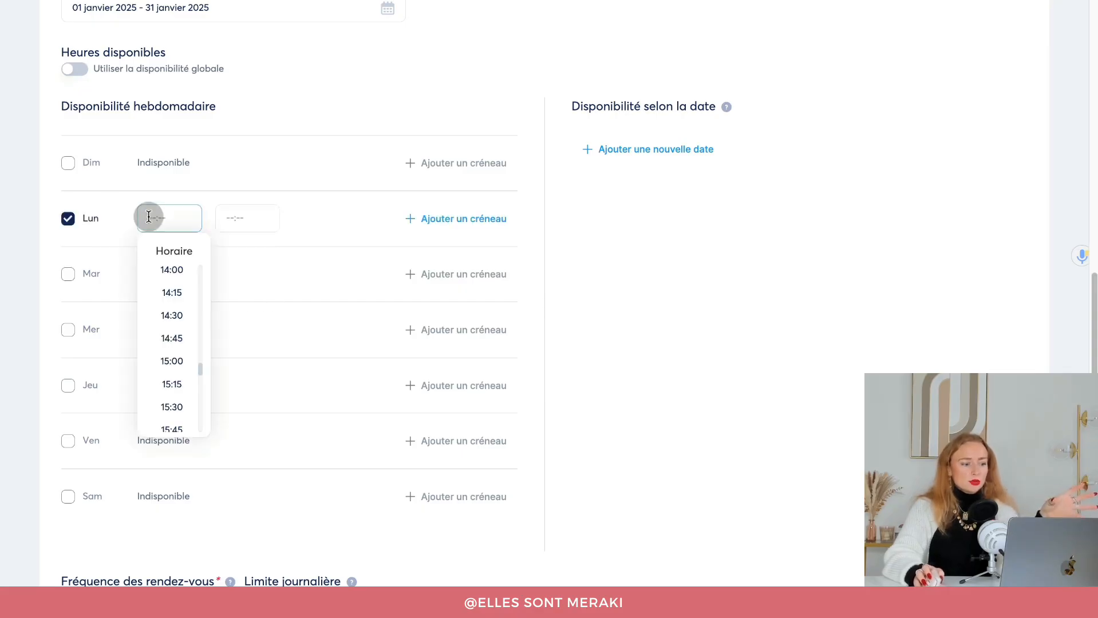
text(09)
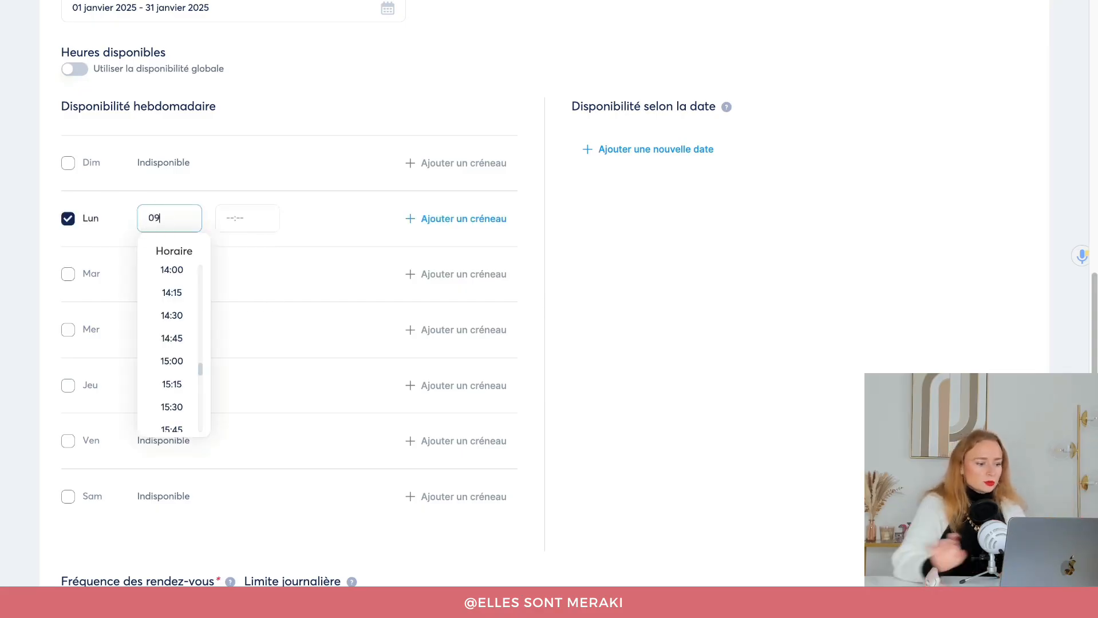
drag(201, 365, 196, 324)
click(171, 337)
click(237, 225)
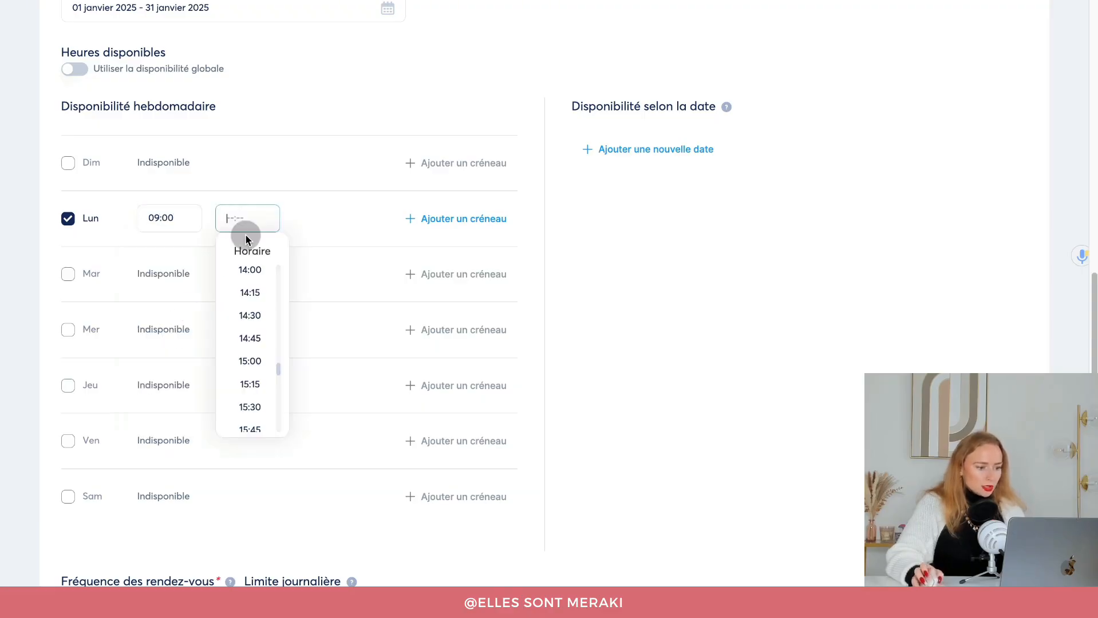
mouse_move(281, 369)
mouse_down()
mouse_move(279, 357)
mouse_move(279, 367)
mouse_up()
click(252, 279)
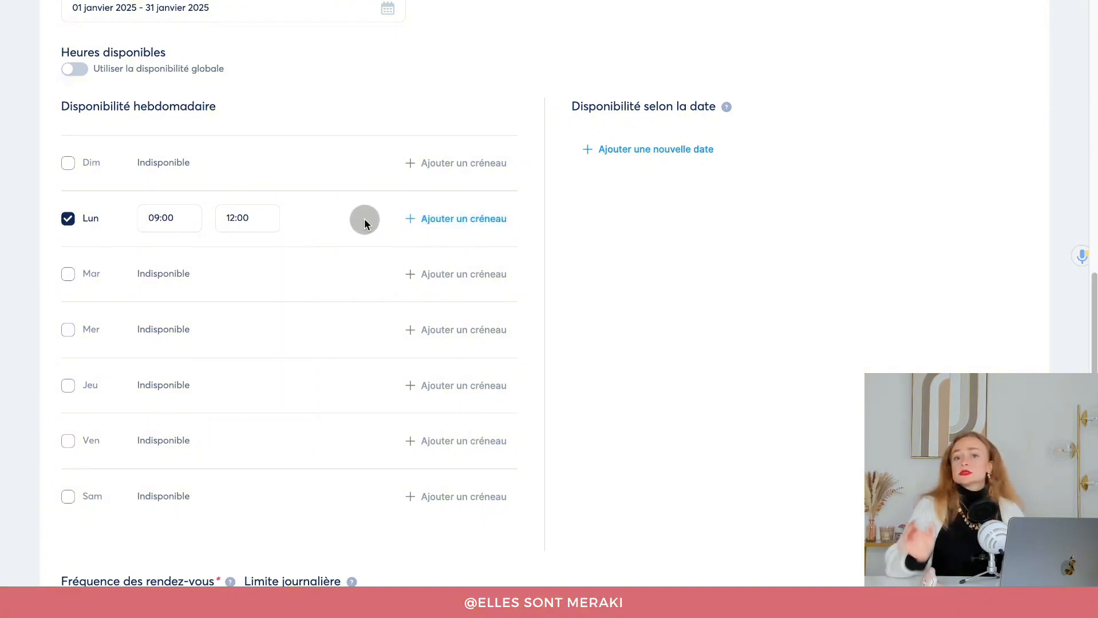
Add a second Monday slot from 16:00 to 17:00.
click(444, 218)
click(146, 250)
scroll(177, 400, down, 5)
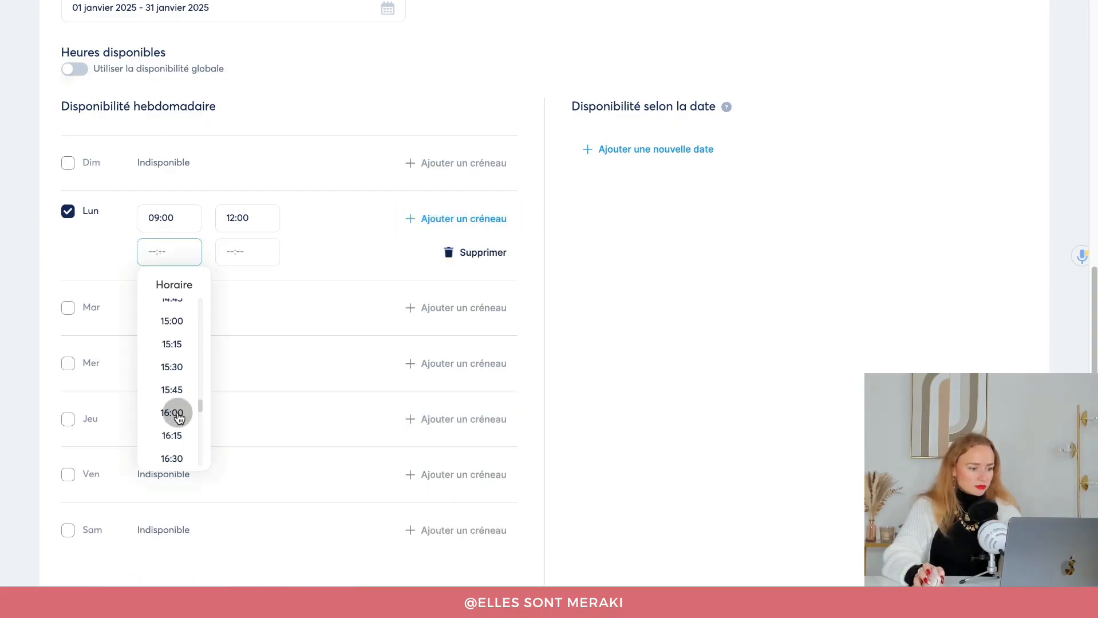
click(171, 335)
click(241, 251)
scroll(262, 380, down, 8)
click(256, 314)
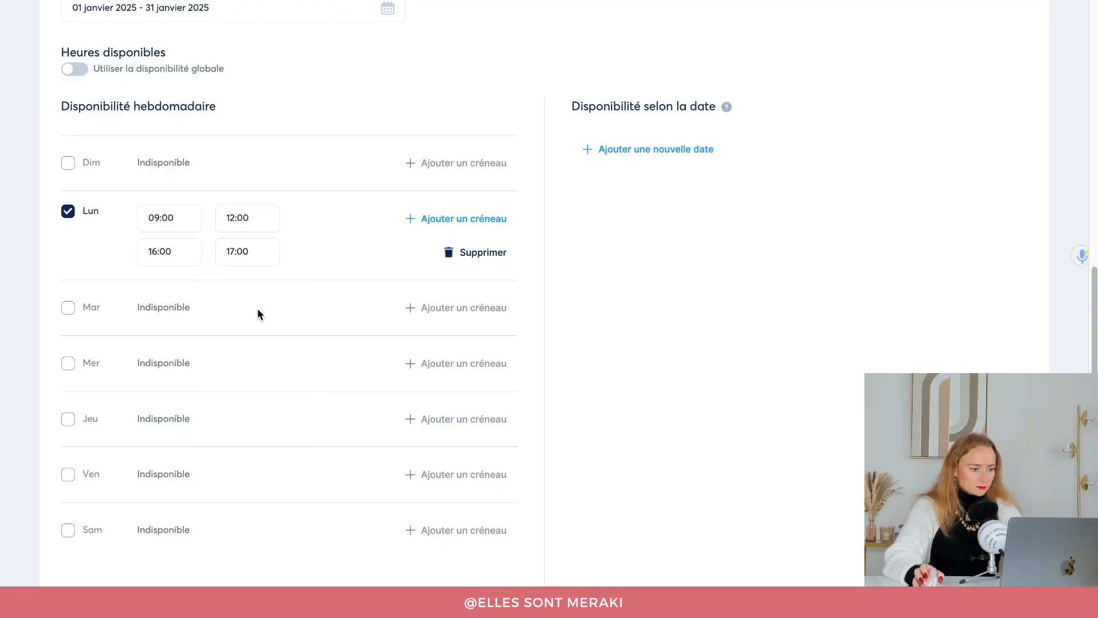
Make Thursday available from 14:00 to 15:00.
scroll(258, 355, down, 1)
click(68, 419)
scroll(174, 306, up, 3)
scroll(174, 296, down, 3)
click(171, 235)
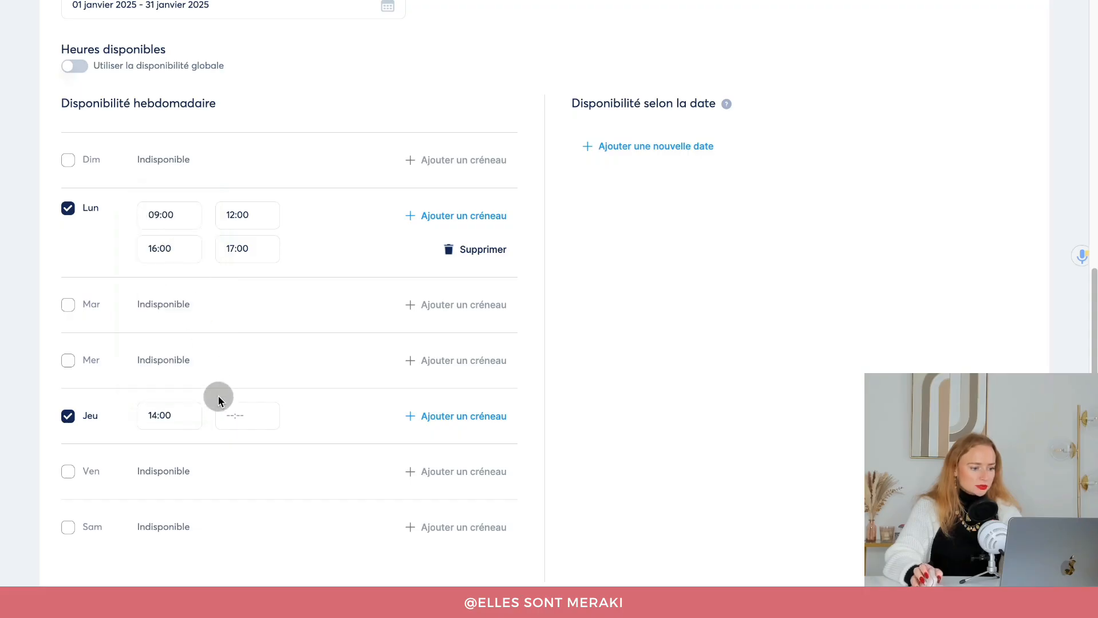
click(228, 411)
click(253, 327)
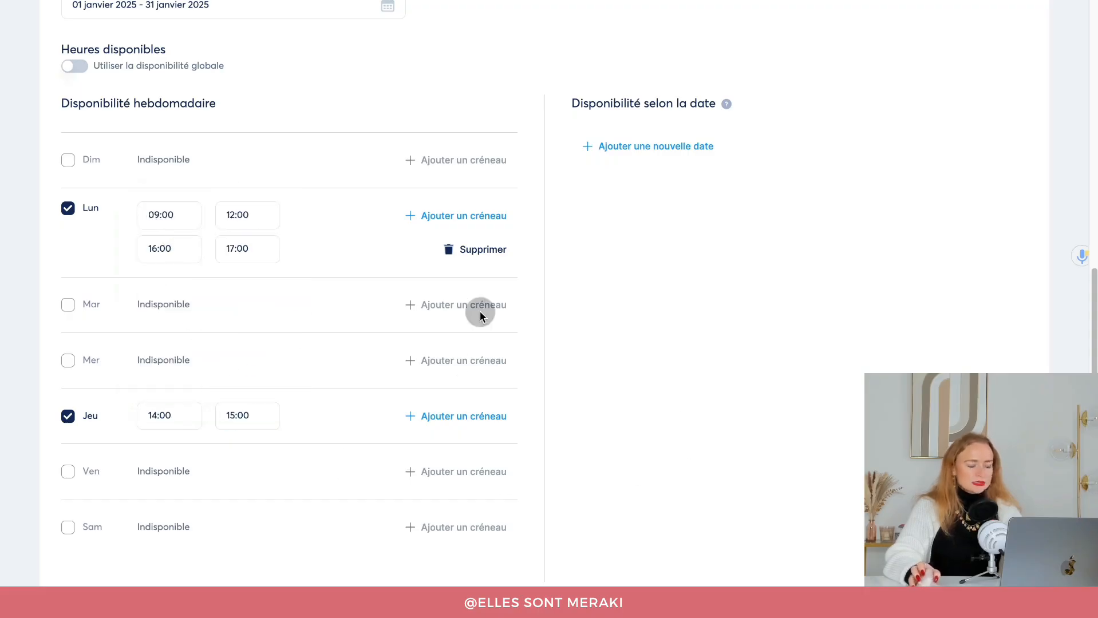
scroll(592, 343, down, 2)
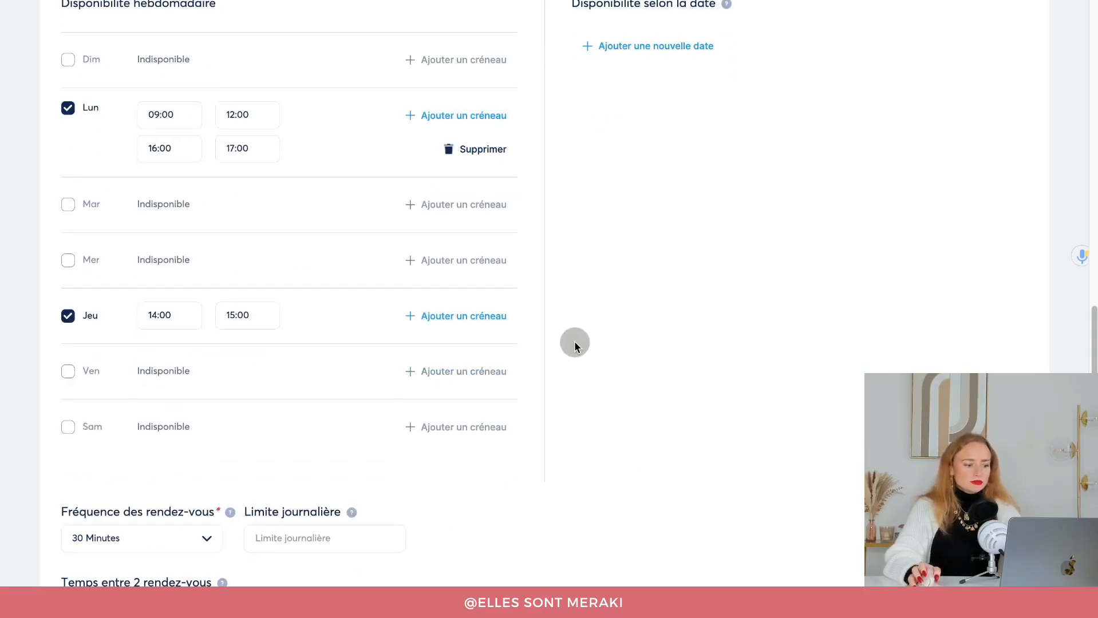
scroll(574, 343, down, 1)
scroll(743, 191, up, 3)
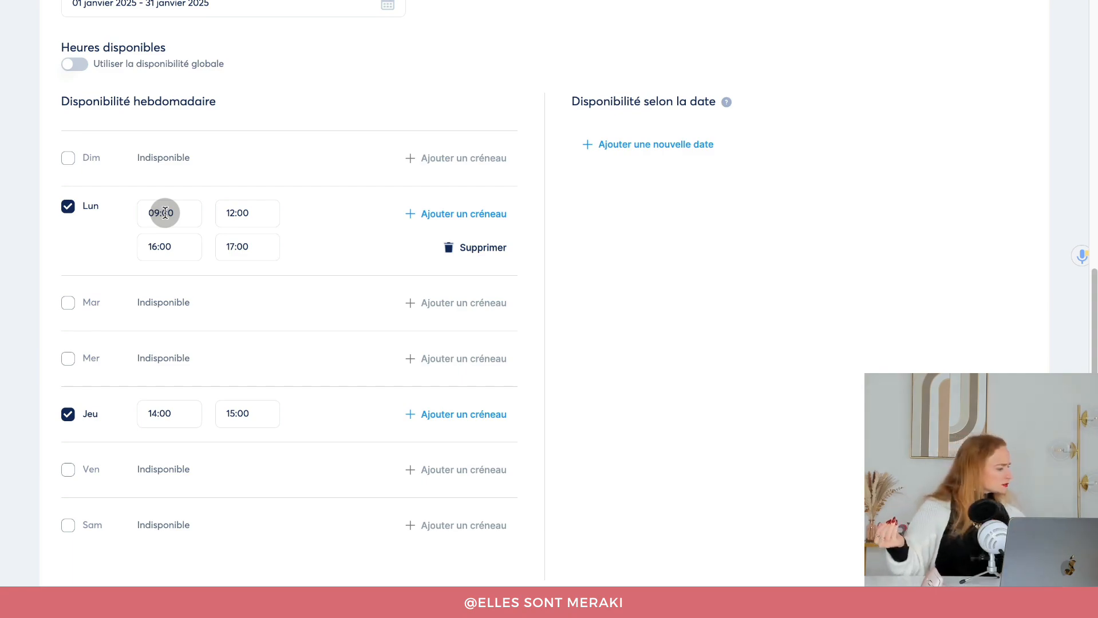
Add a date-specific slot on 6 janvier 2025 from 11:00 to 12:00.
click(642, 132)
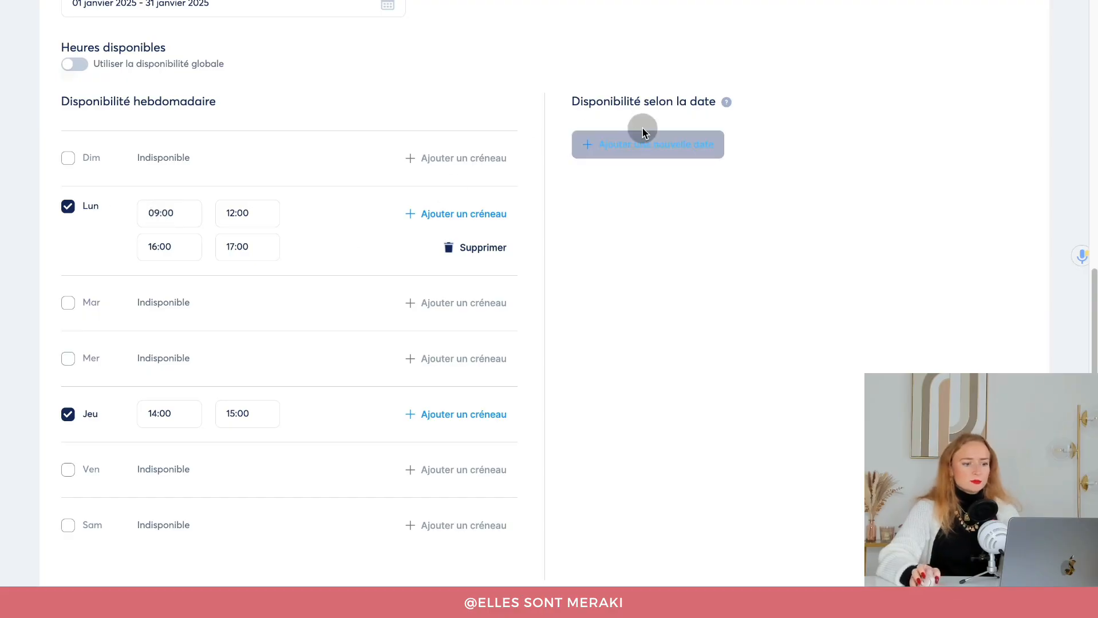
click(640, 163)
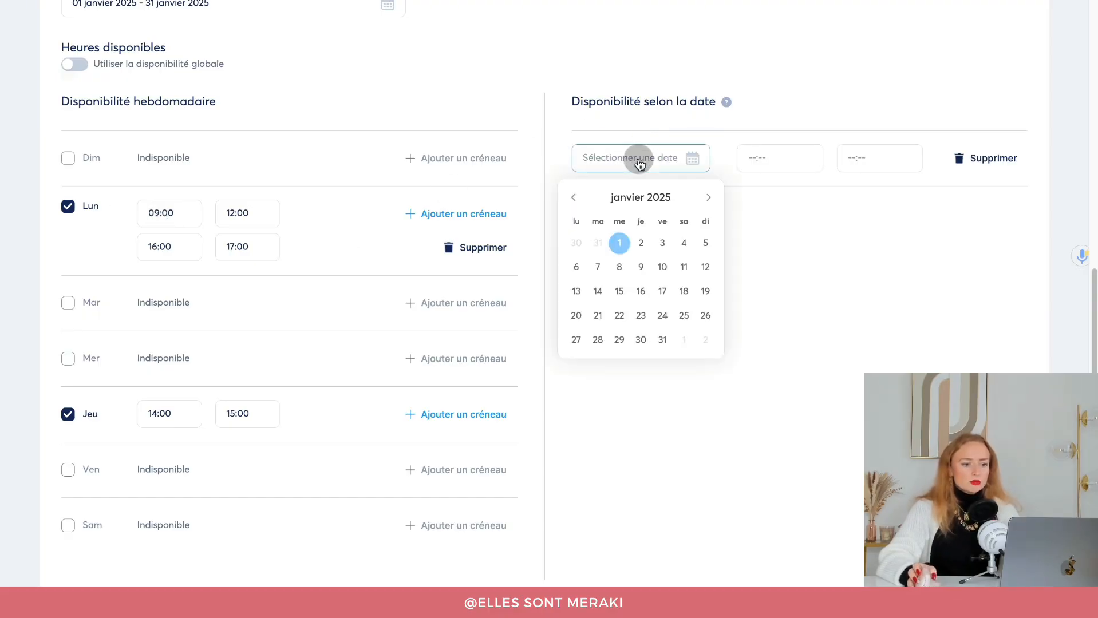
click(579, 271)
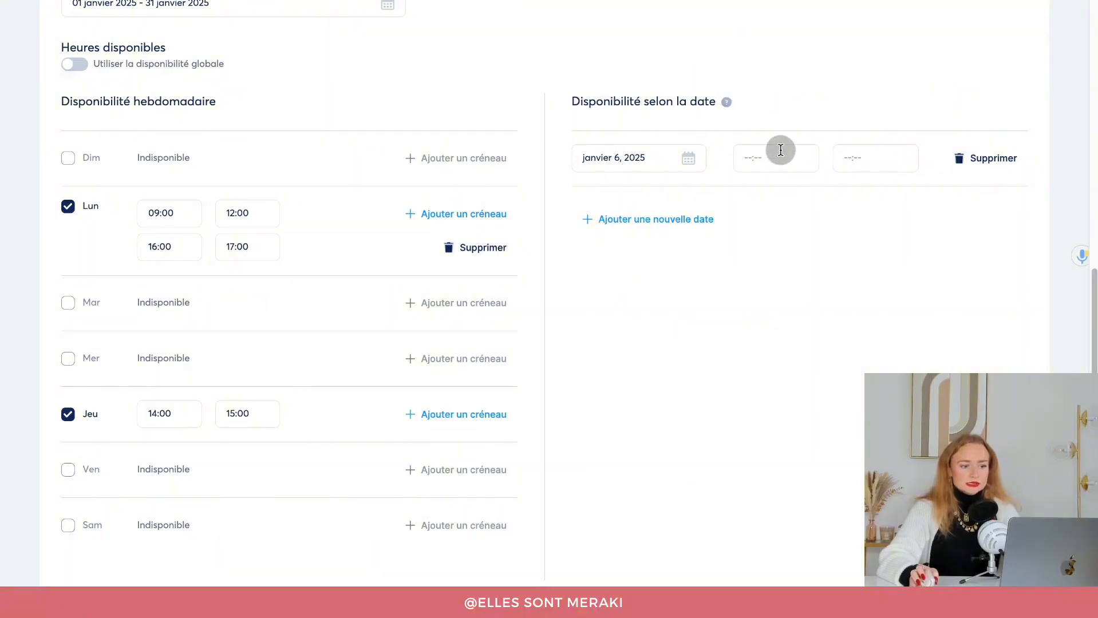
click(744, 153)
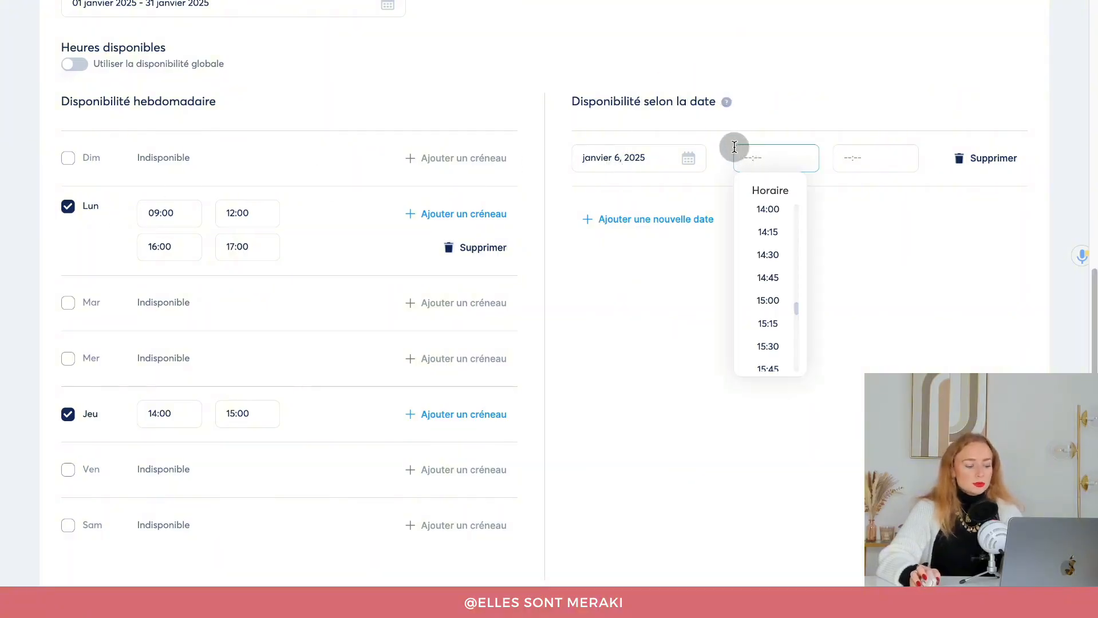
text(11)
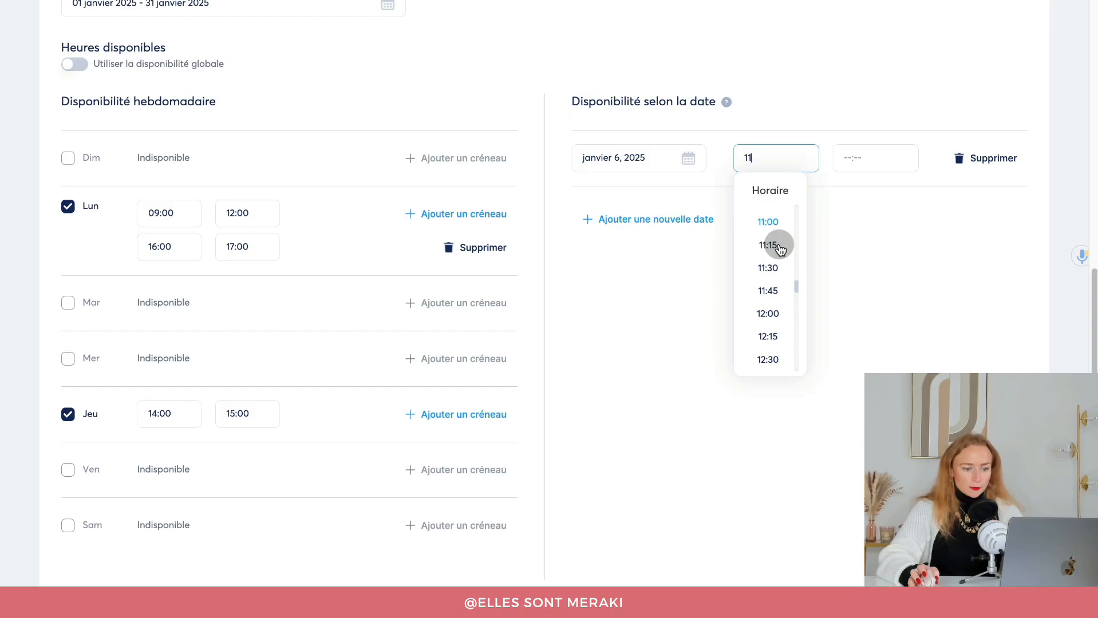
click(767, 222)
click(841, 157)
scroll(872, 244, up, 2)
scroll(874, 246, up, 3)
click(877, 285)
Add a second 6 janvier 2025 slot from 16:00 to 17:00.
click(678, 224)
click(652, 209)
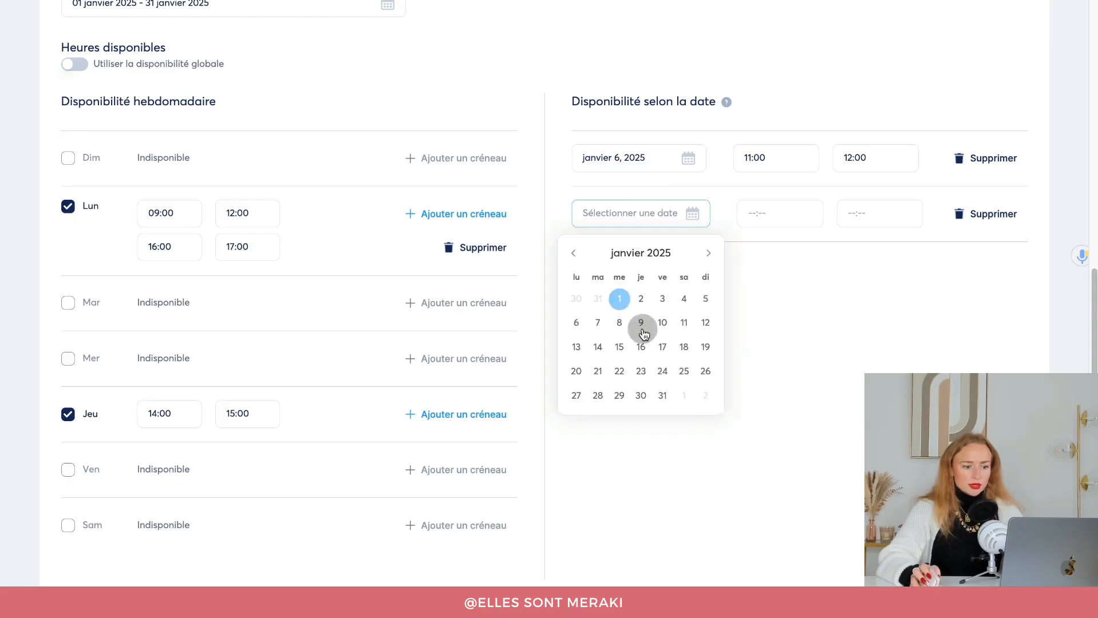
click(578, 321)
click(750, 226)
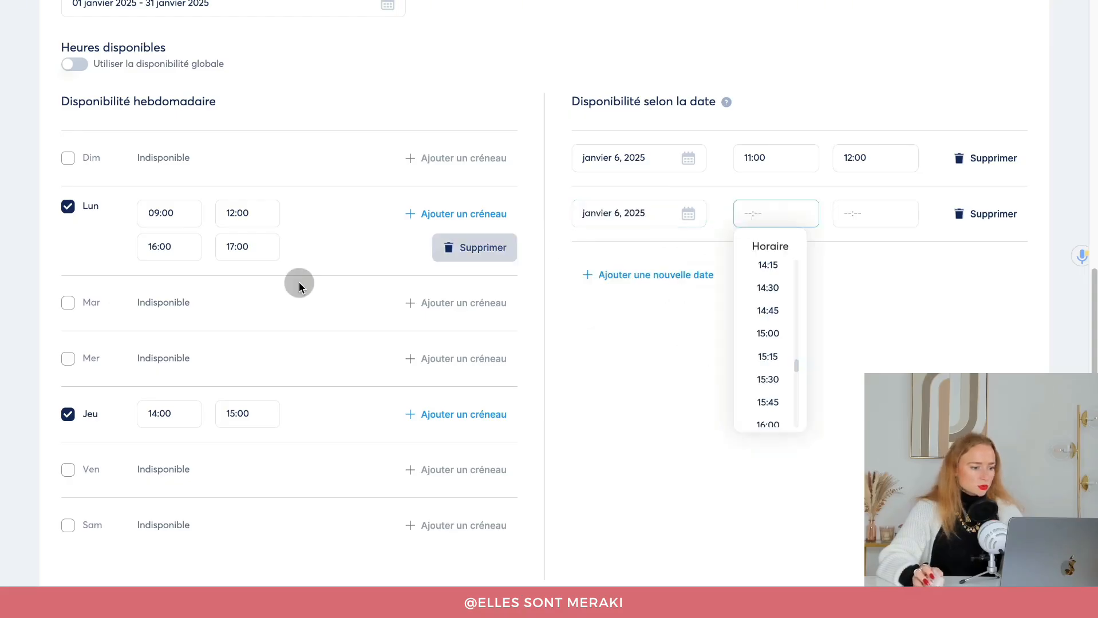
scroll(789, 368, down, 3)
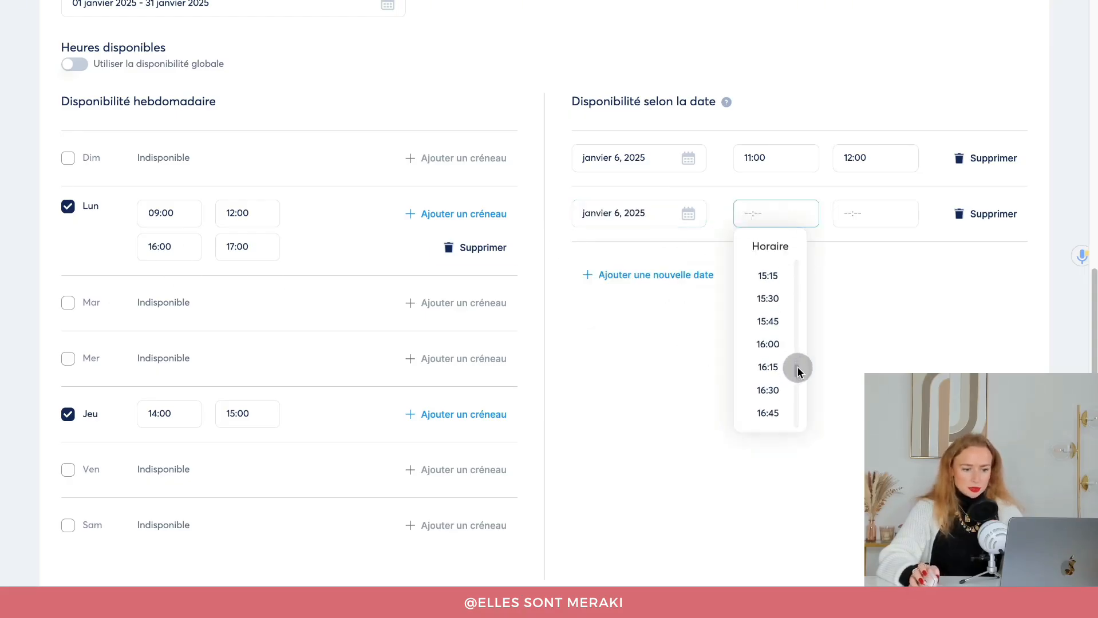
click(772, 293)
click(839, 213)
scroll(876, 346, down, 4)
click(879, 329)
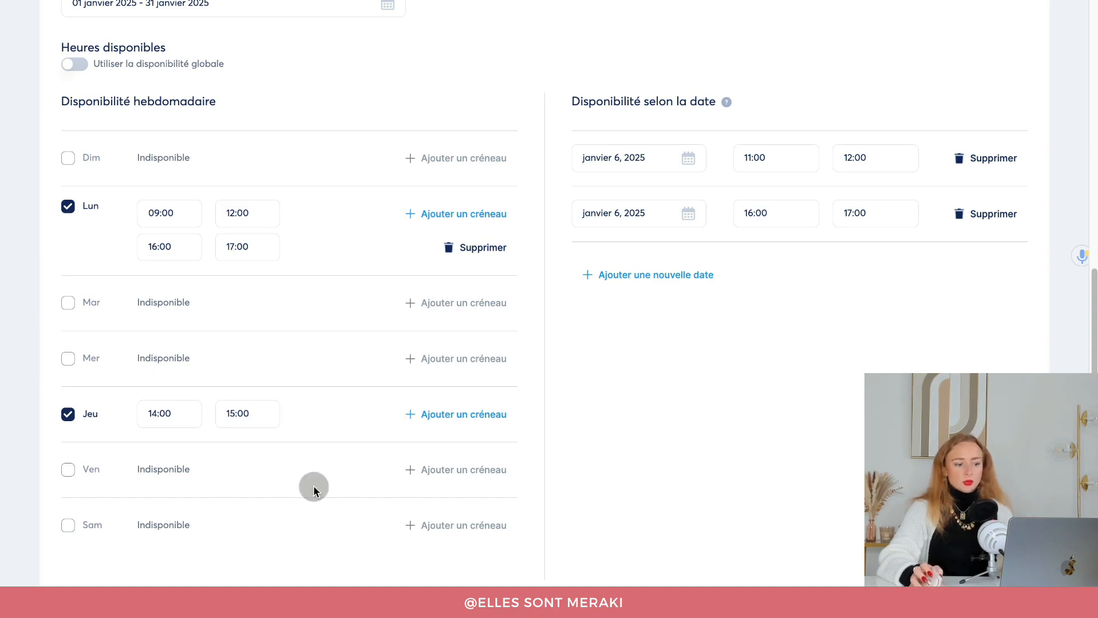
Scroll through the availability settings to review the 30 Minutes frequency and daily limit of 4.
scroll(600, 424, down, 1)
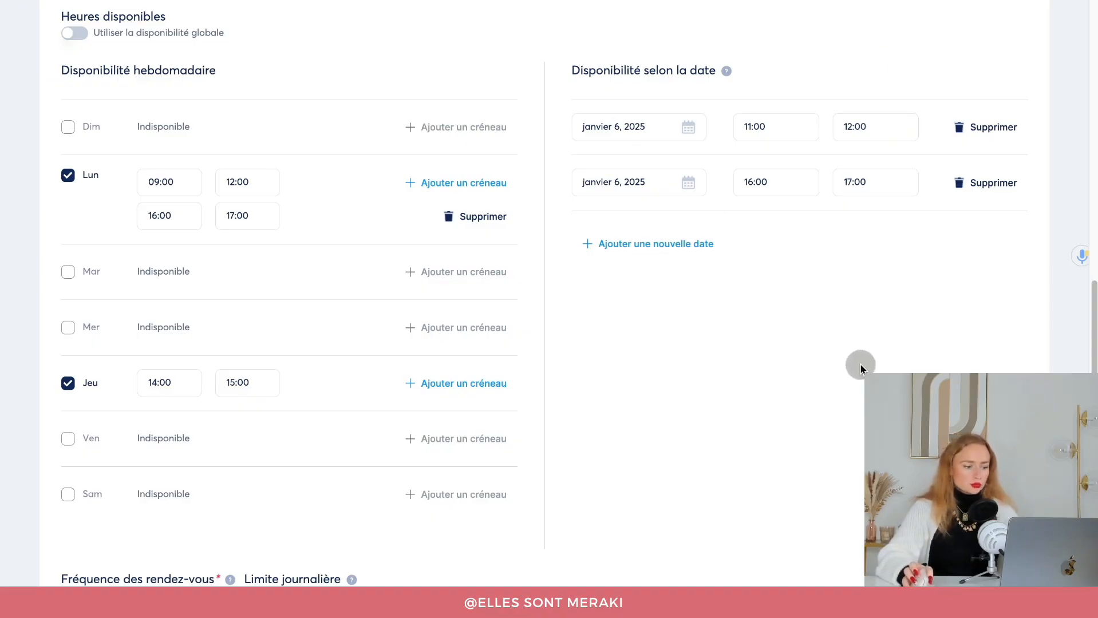
scroll(859, 366, down, 5)
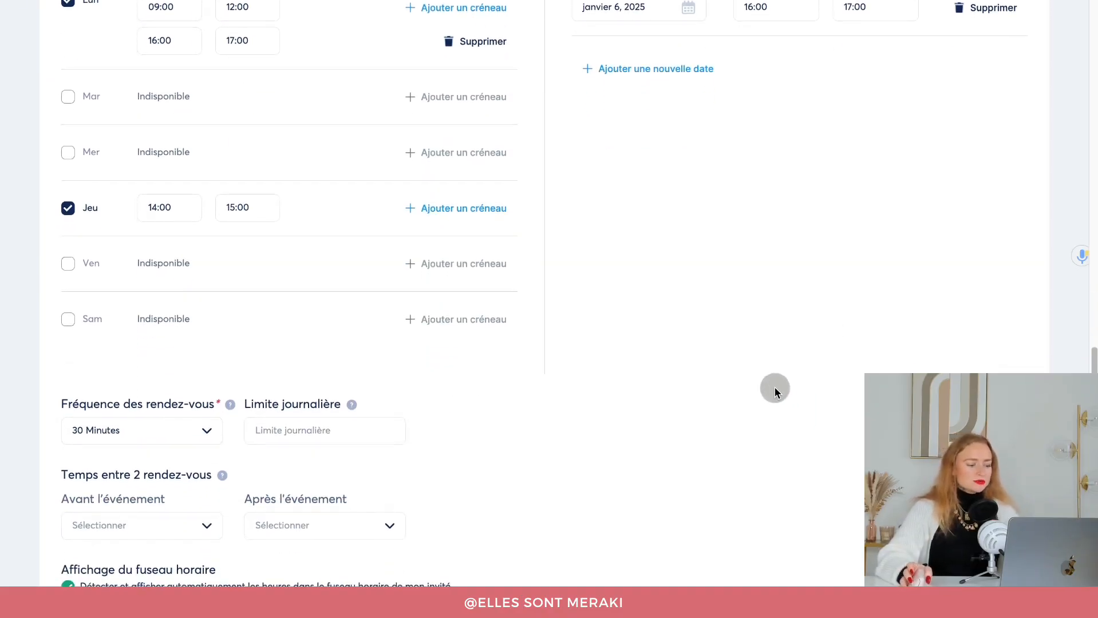
scroll(776, 392, down, 1)
scroll(206, 442, down, 1)
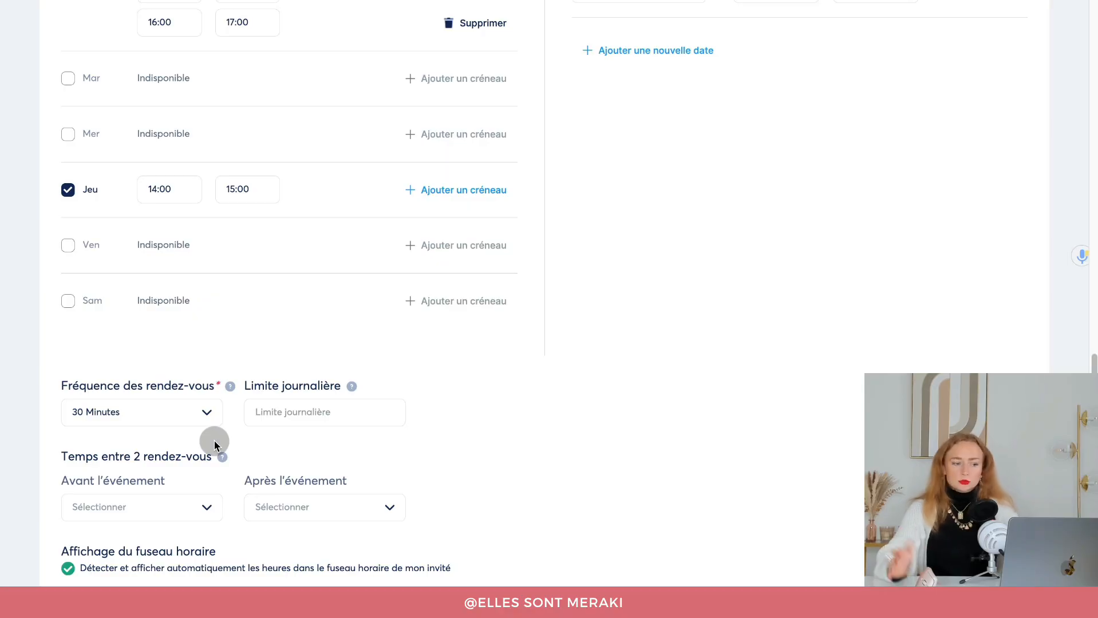
scroll(214, 445, up, 8)
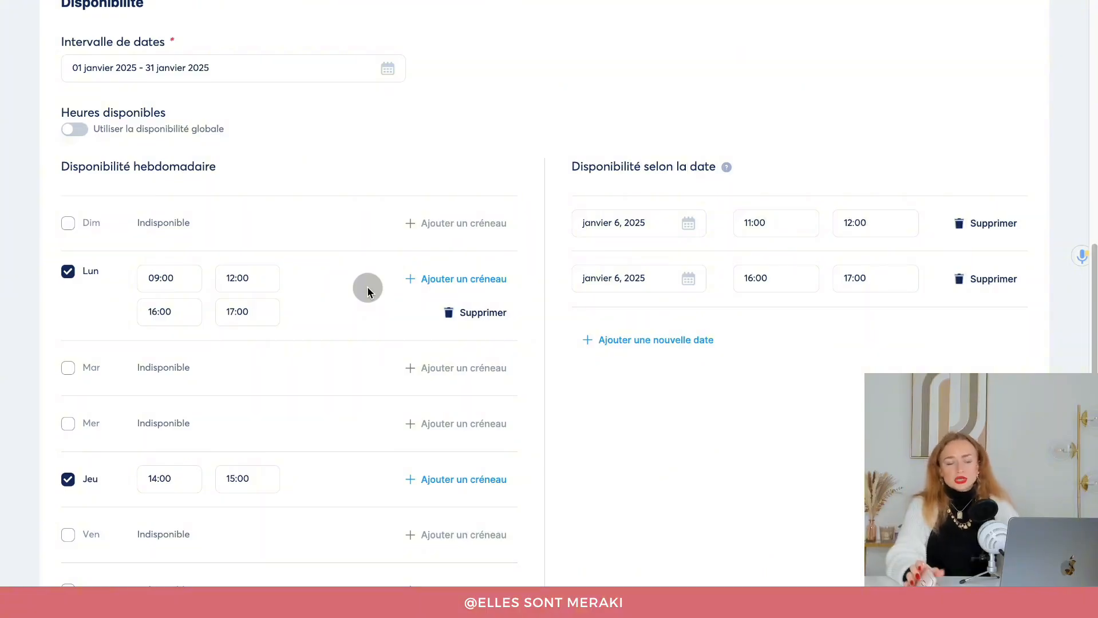
scroll(368, 291, down, 1)
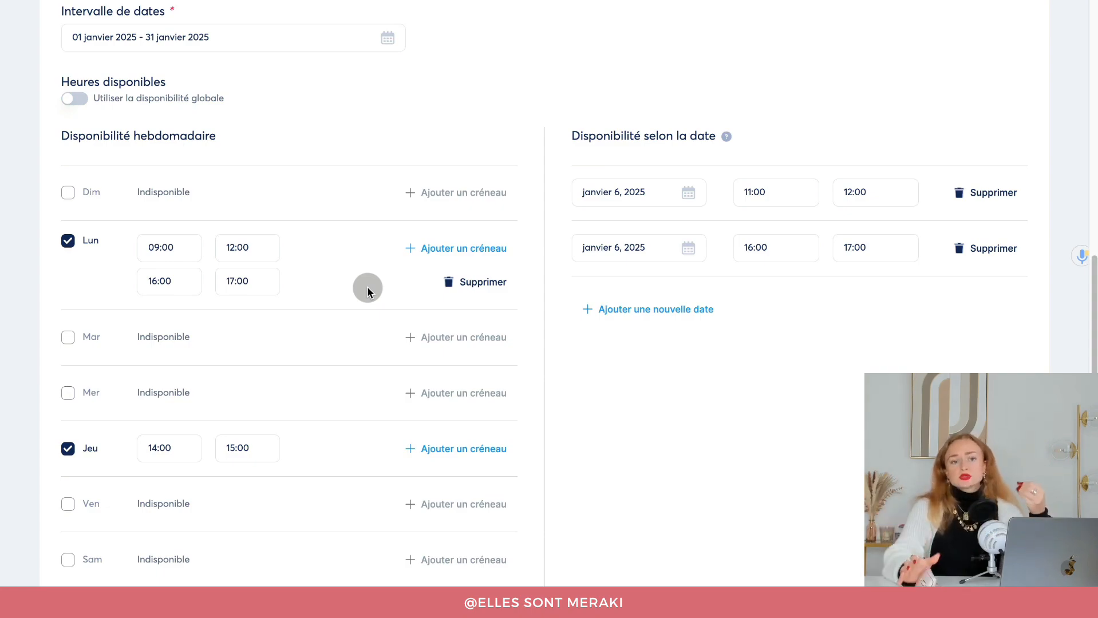
scroll(364, 287, down, 6)
scroll(361, 290, down, 4)
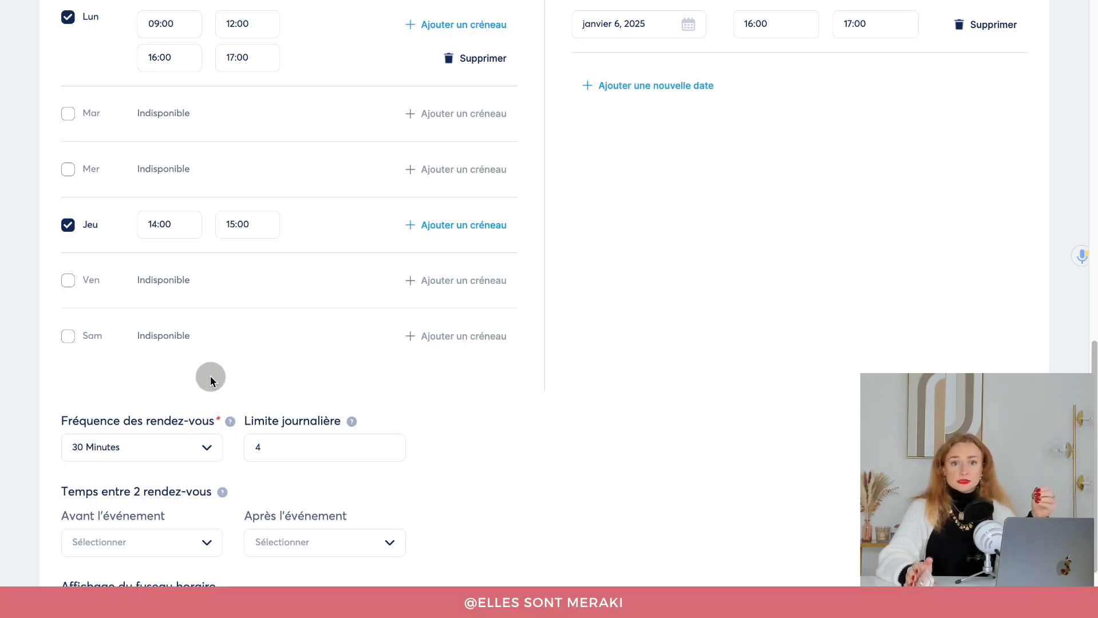
mouse_move(230, 422)
scroll(244, 392, up, 1)
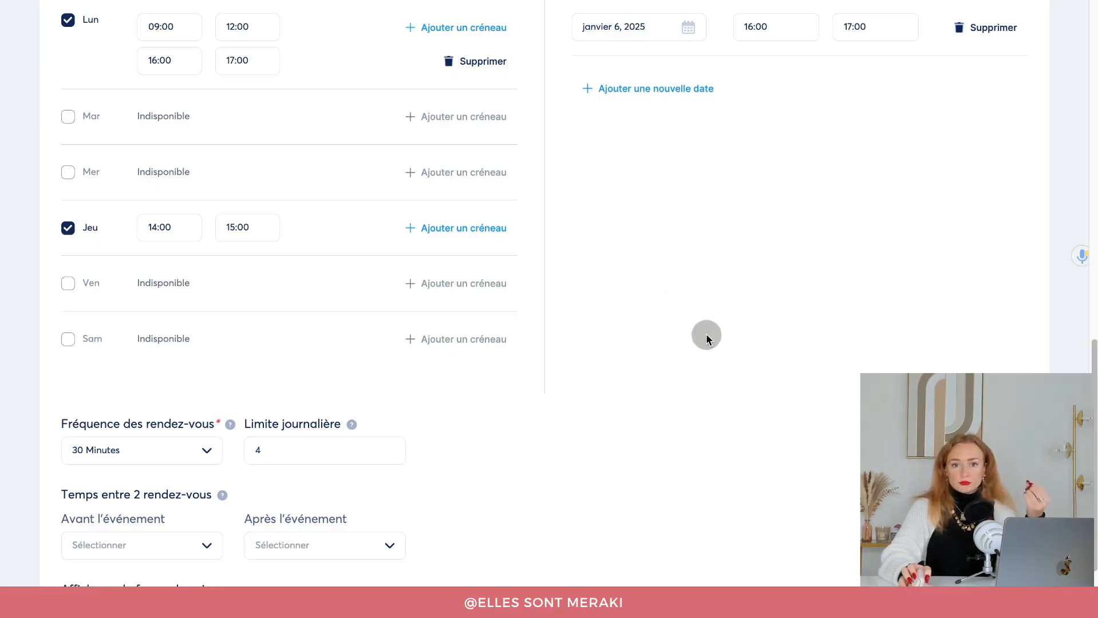
scroll(706, 335, down, 2)
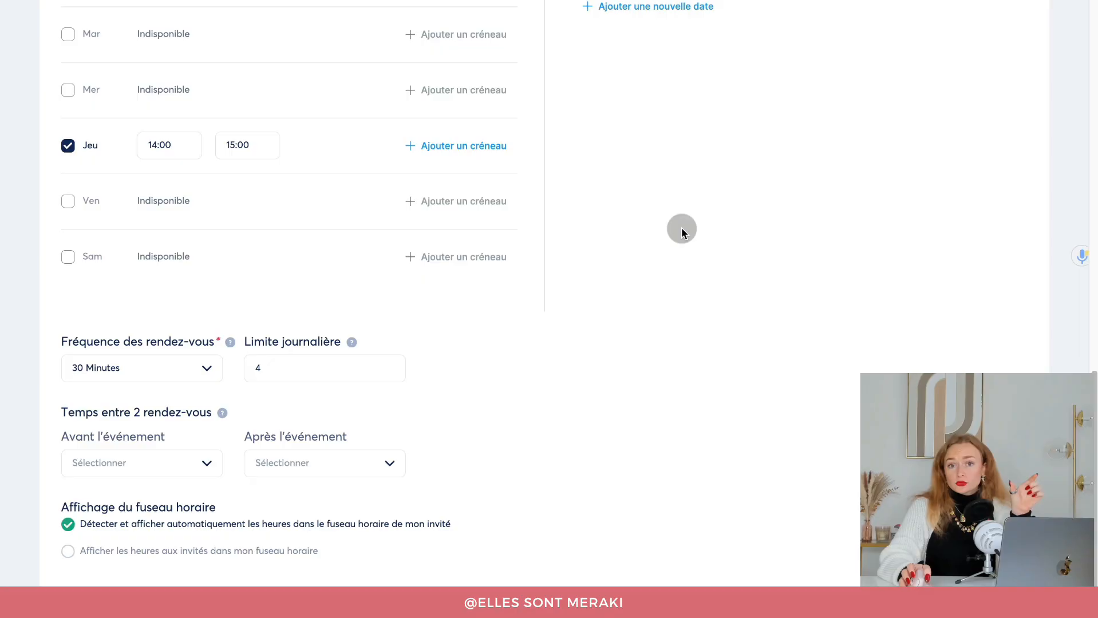
click(148, 375)
click(114, 457)
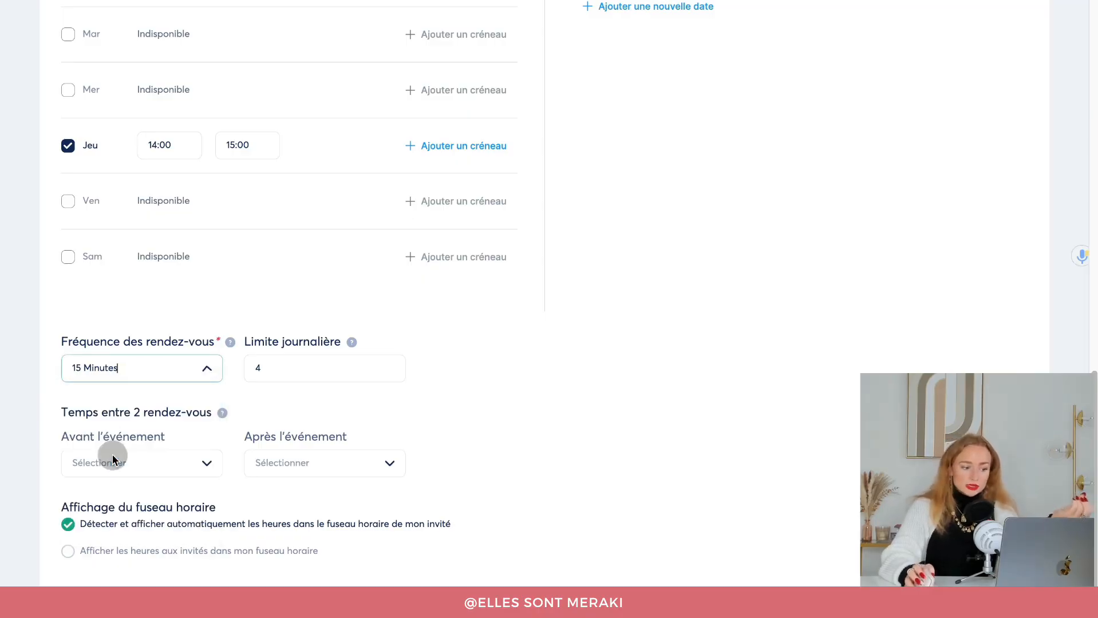
click(165, 377)
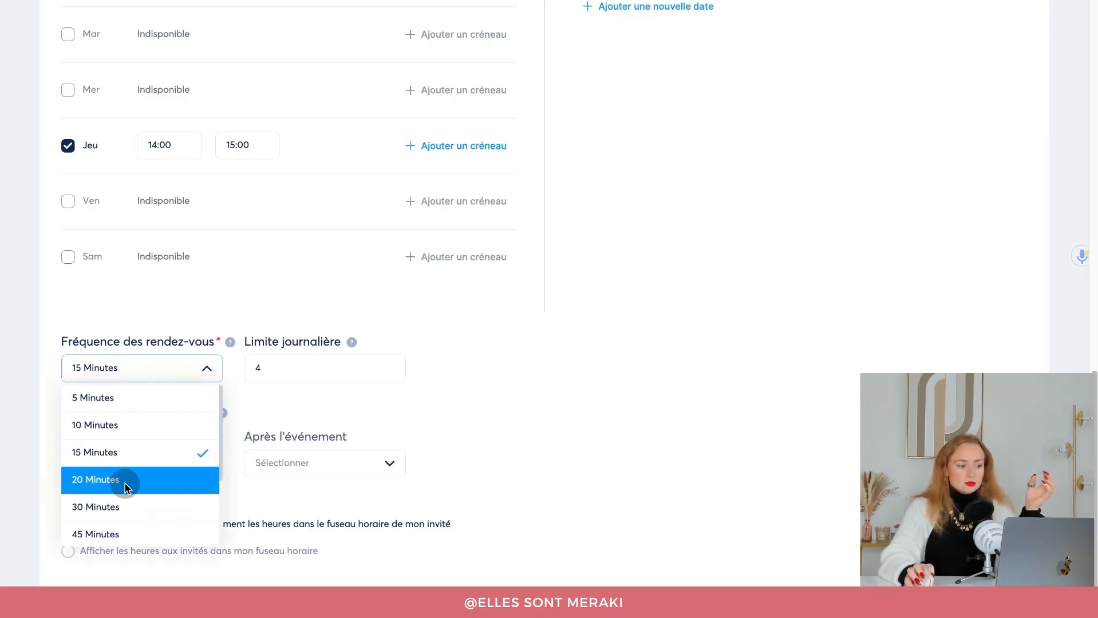
click(123, 504)
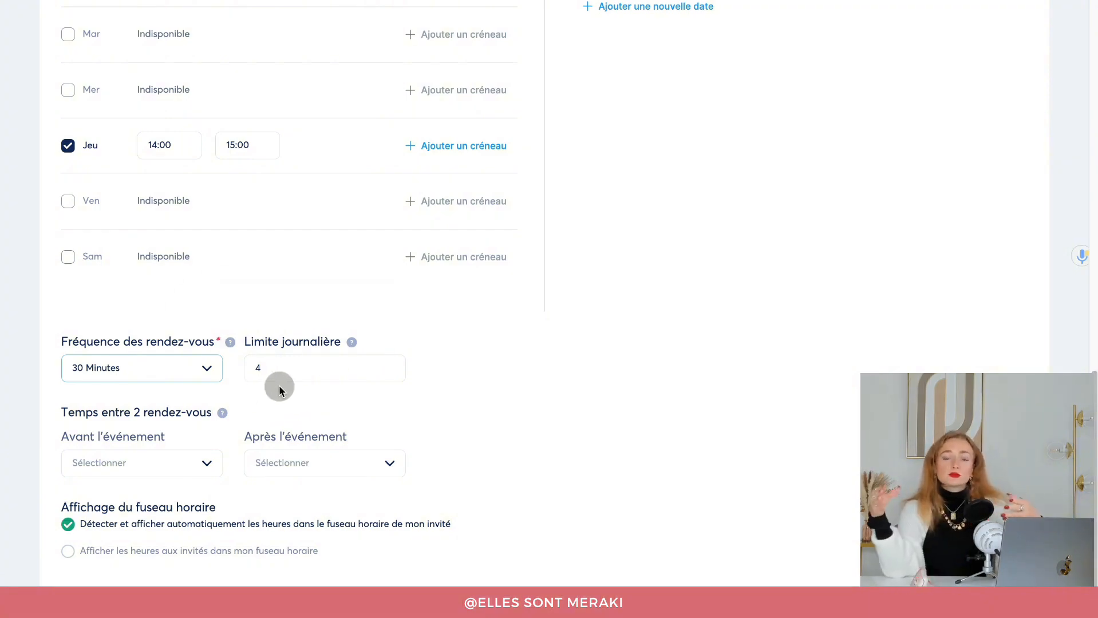
scroll(279, 390, up, 3)
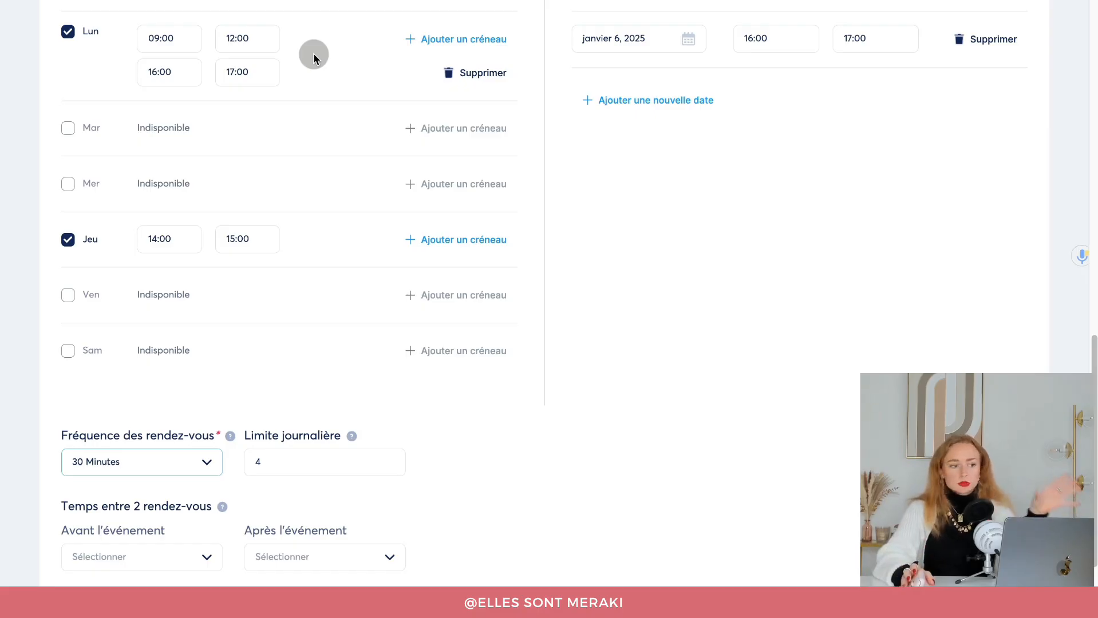
scroll(375, 143, down, 1)
scroll(378, 146, down, 4)
click(263, 330)
key(BackSpace)
click(500, 407)
click(337, 339)
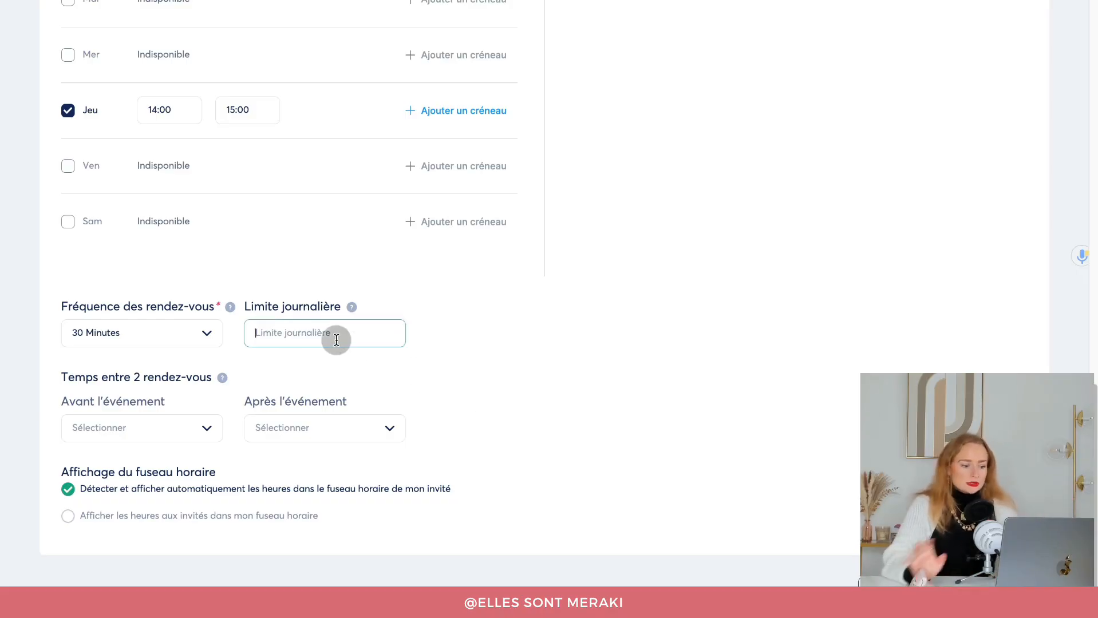
text(4)
click(544, 369)
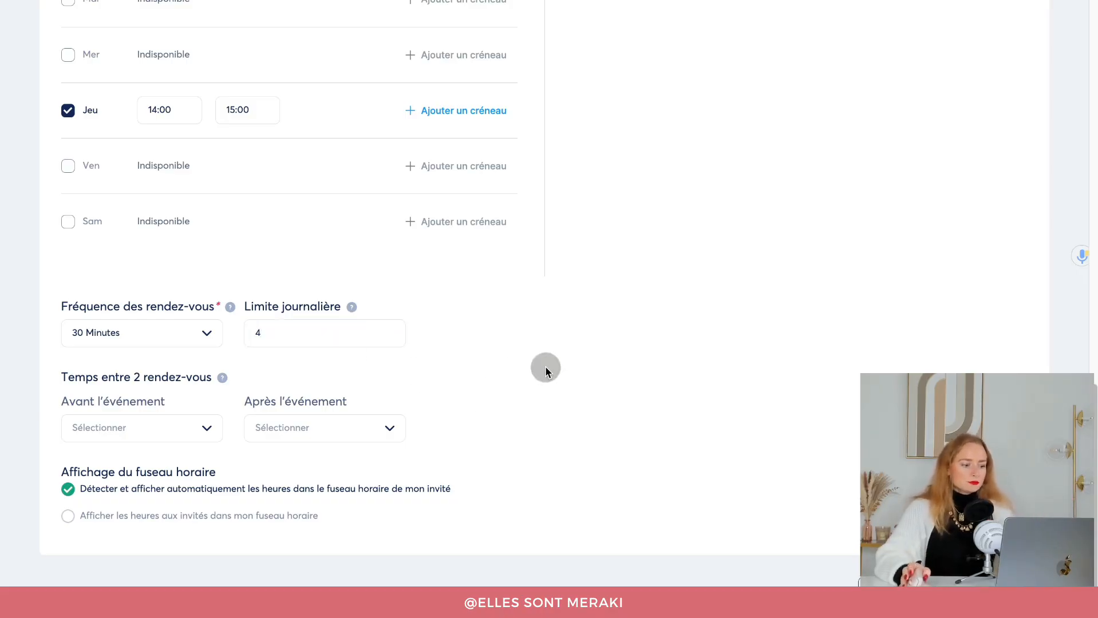
mouse_move(97, 370)
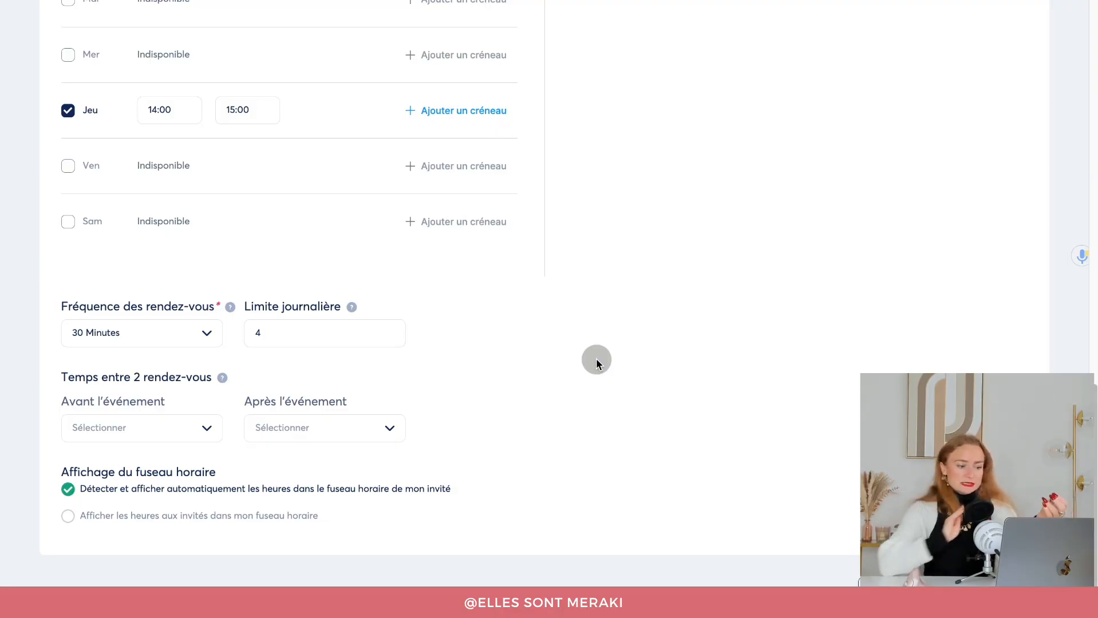
click(368, 433)
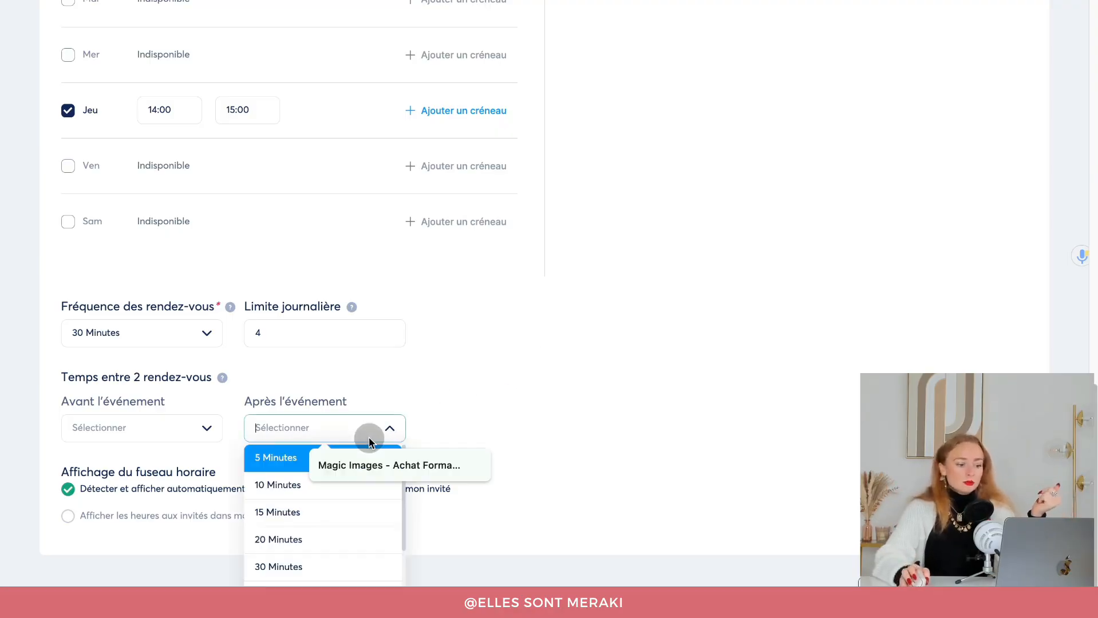
scroll(281, 550, down, 2)
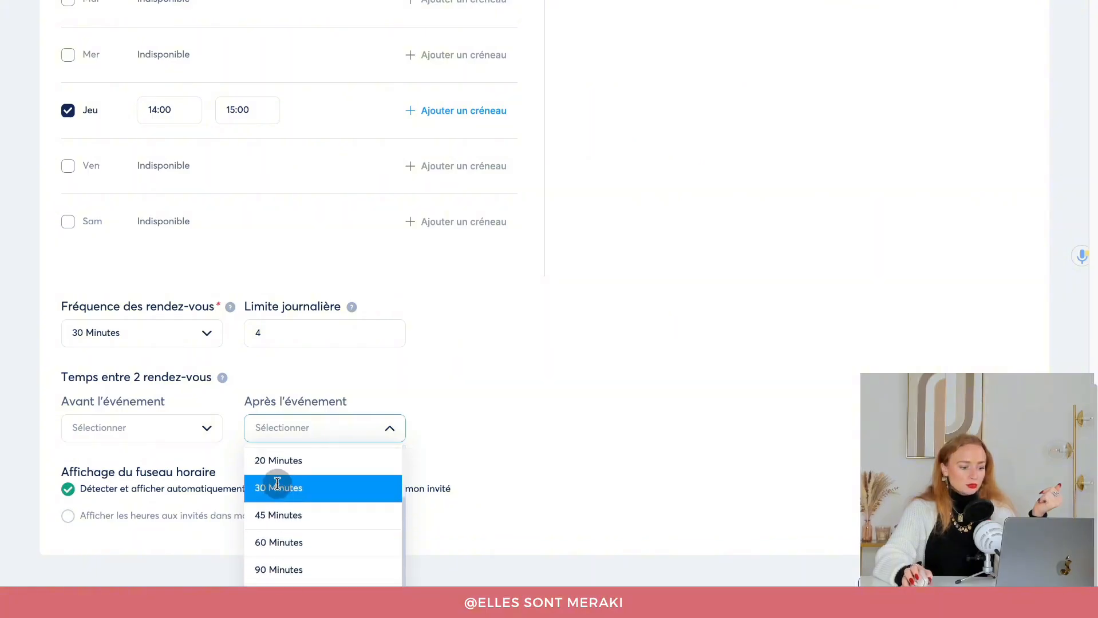
click(278, 487)
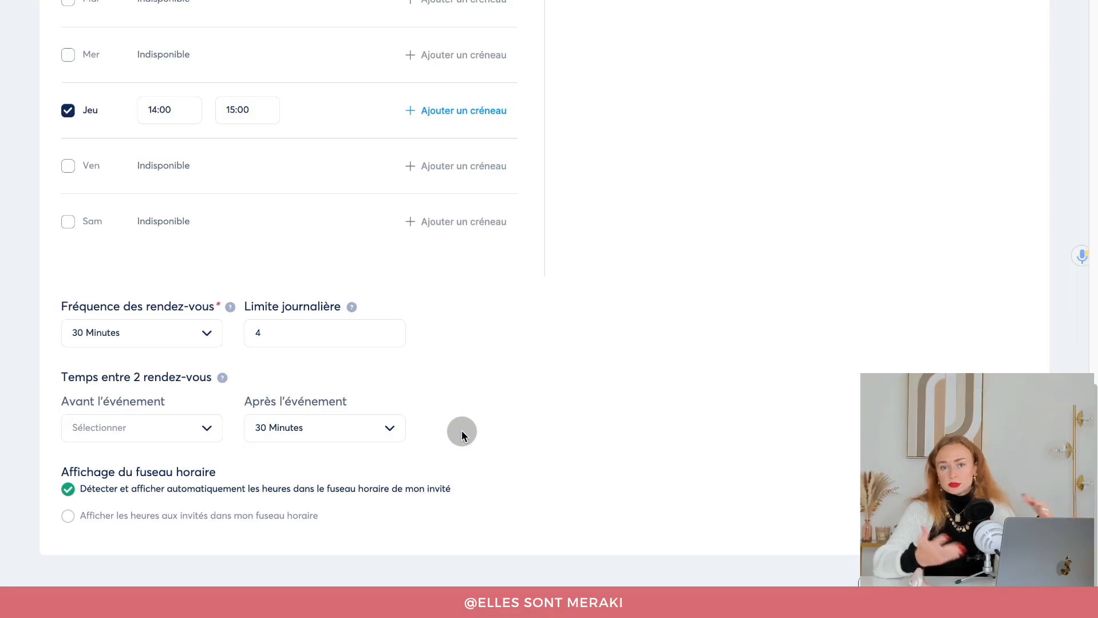
click(144, 426)
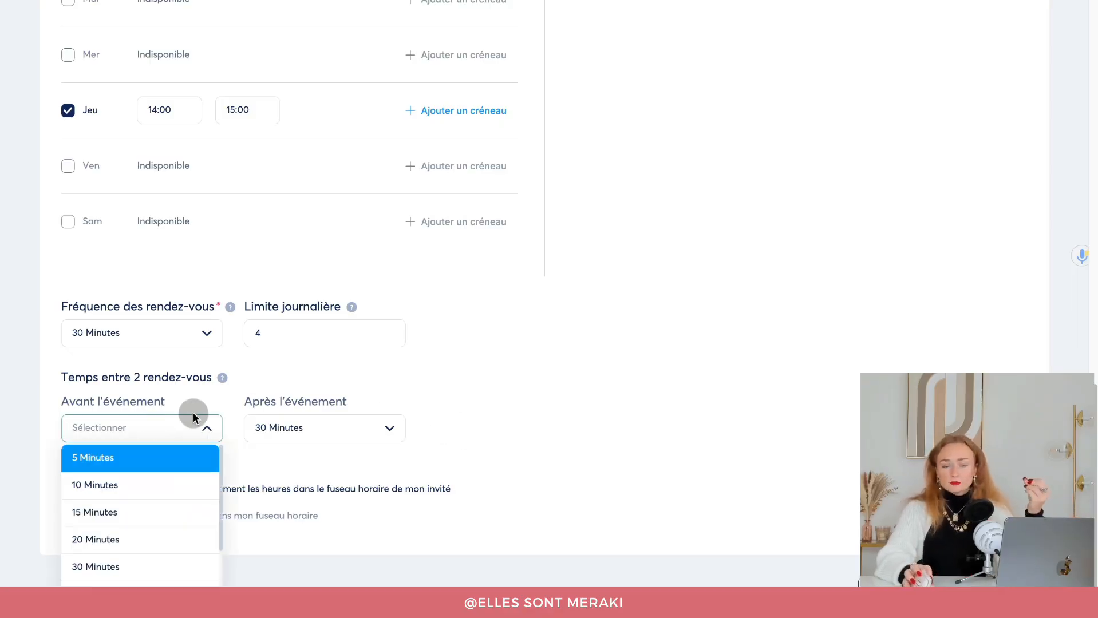
click(502, 423)
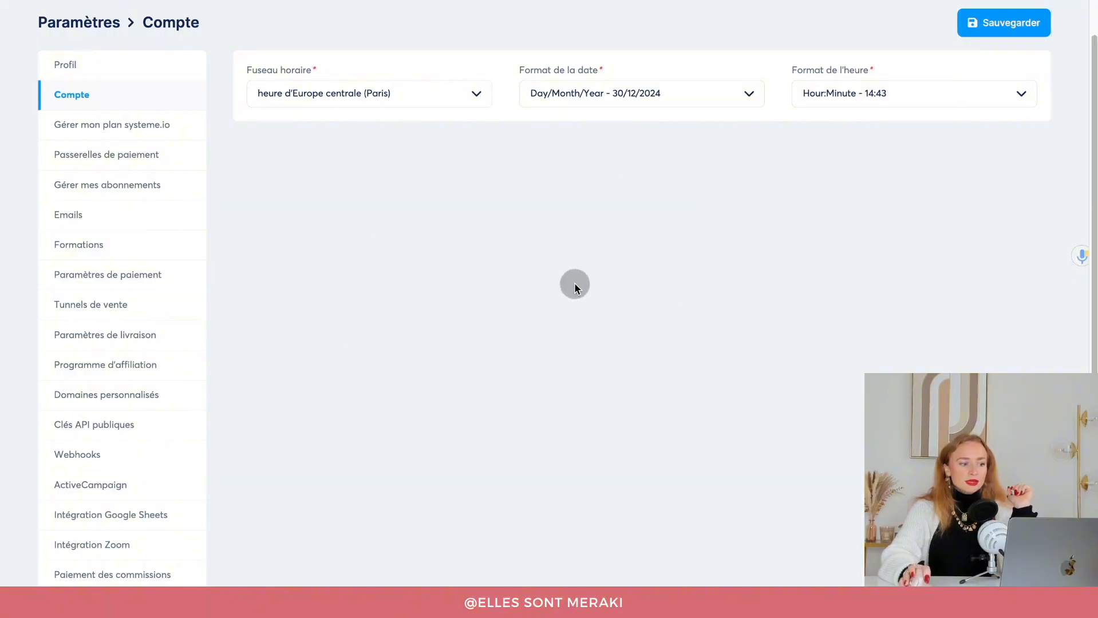
Check the invitee time zone in the booking preview, keeping Europe/Berlin.
scroll(489, 254, up, 1)
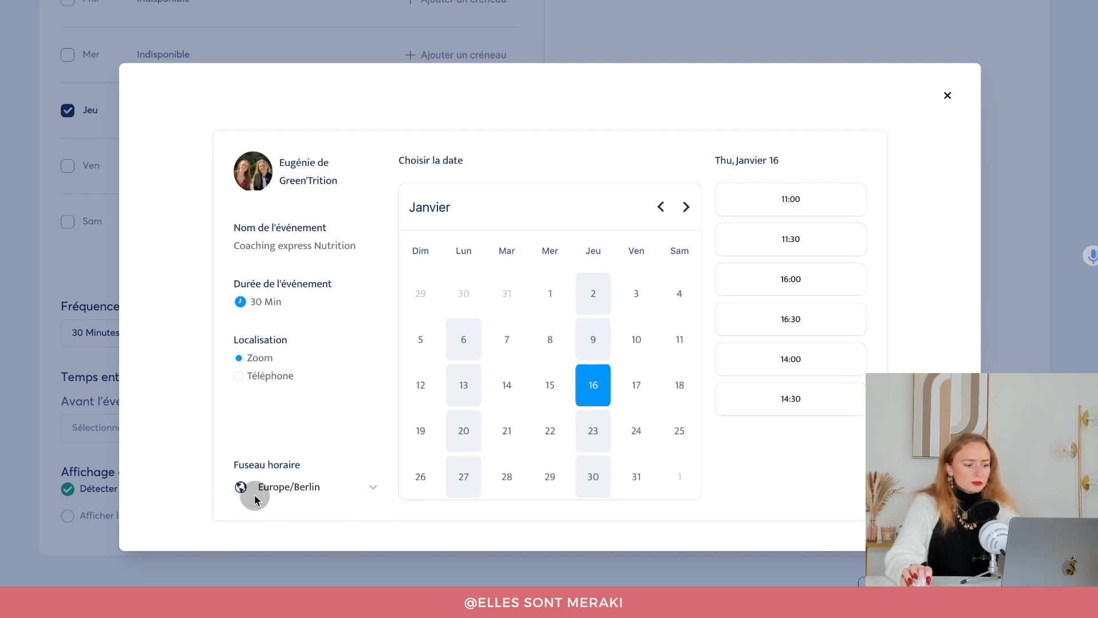
click(285, 493)
scroll(297, 365, down, 4)
click(459, 409)
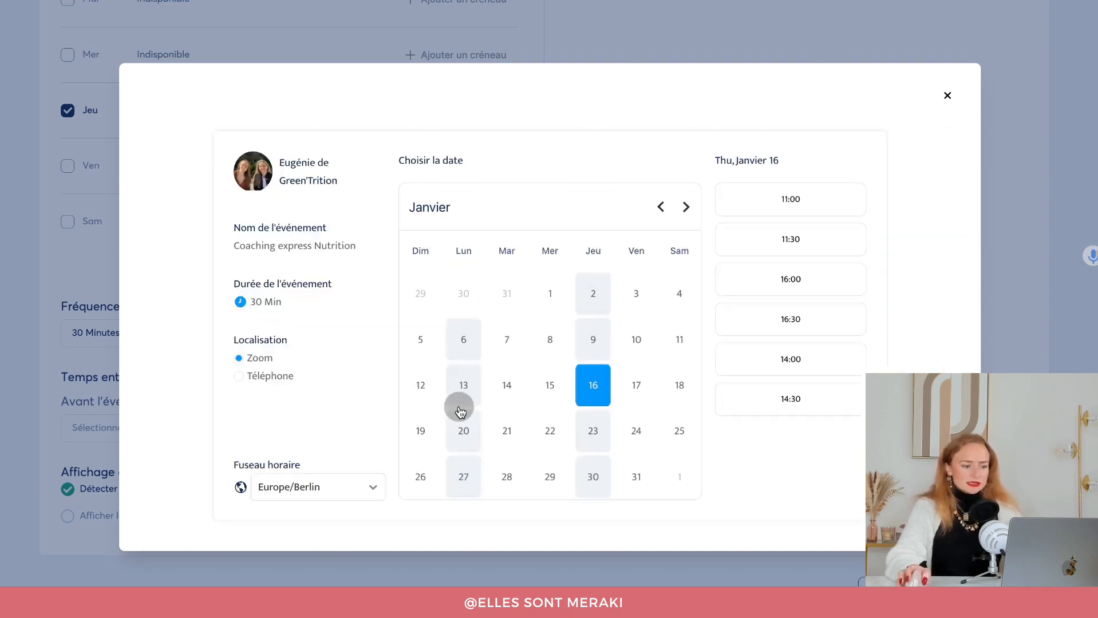
View the open slots on 23 and 20 January, then close the booking preview.
click(592, 431)
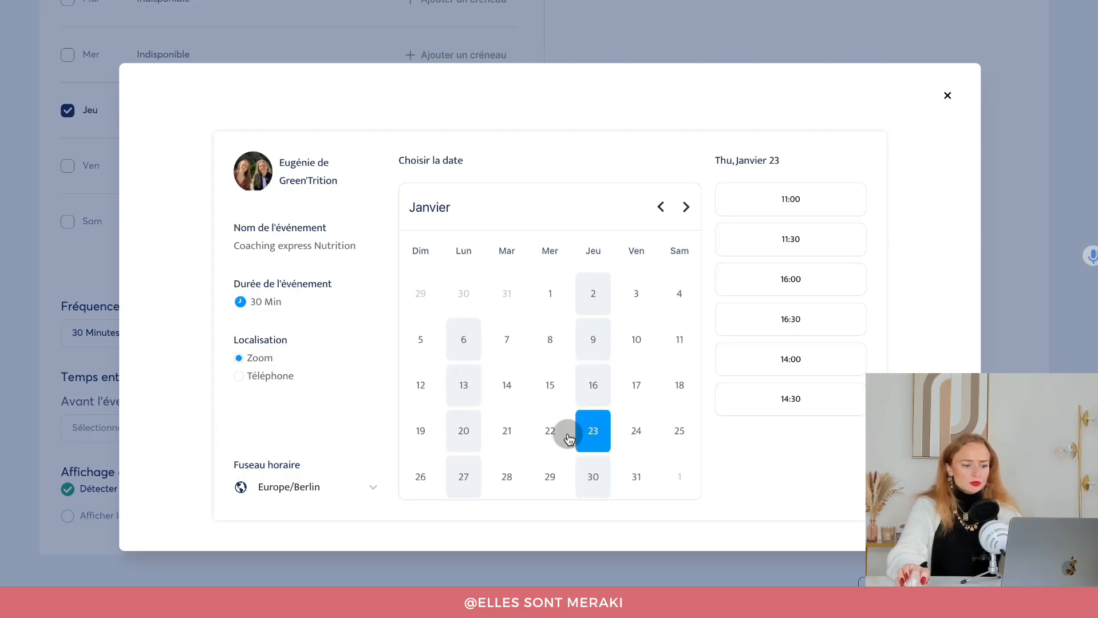
click(466, 436)
scroll(732, 345, down, 4)
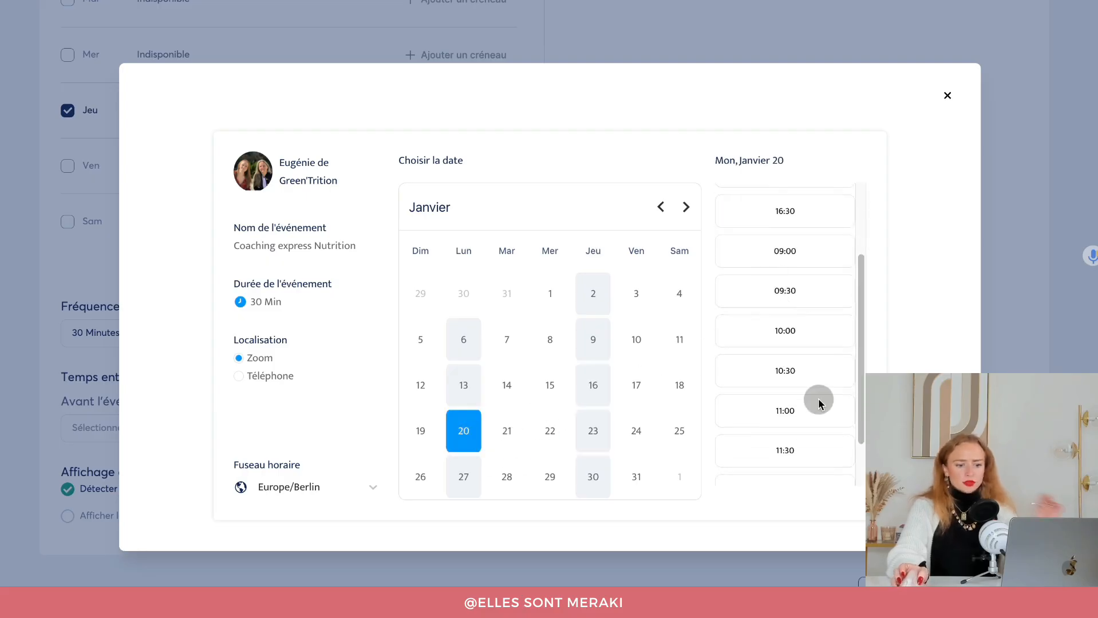
scroll(809, 409, up, 4)
scroll(807, 409, down, 3)
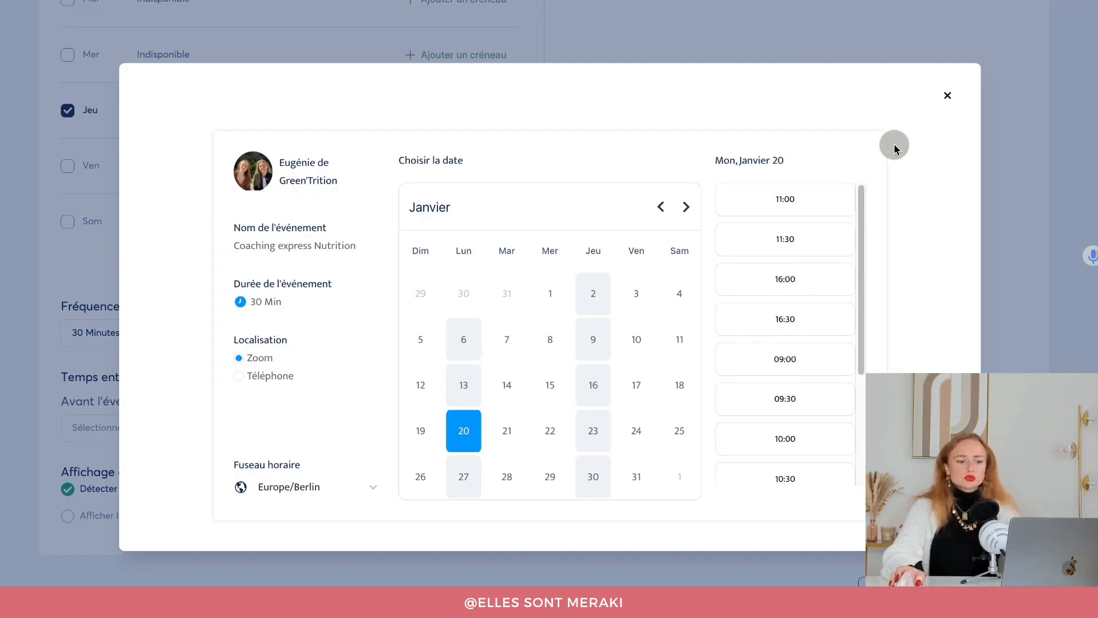
click(947, 96)
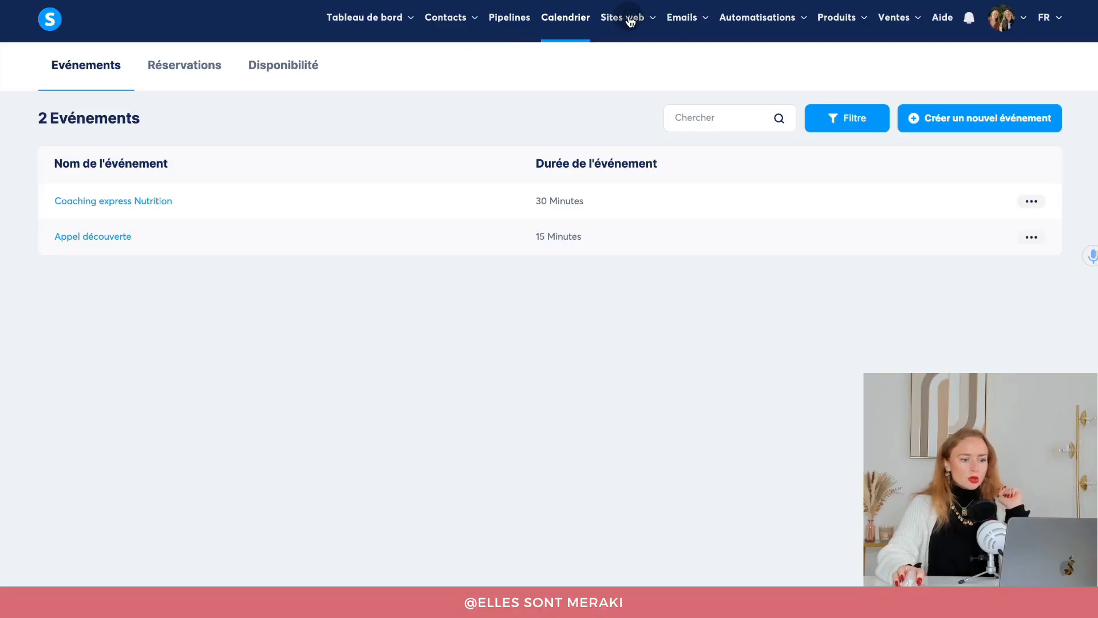
Create the custom funnel 'Coaching Express' on the ellessontmeraki-formation domain and open it.
click(627, 18)
click(638, 82)
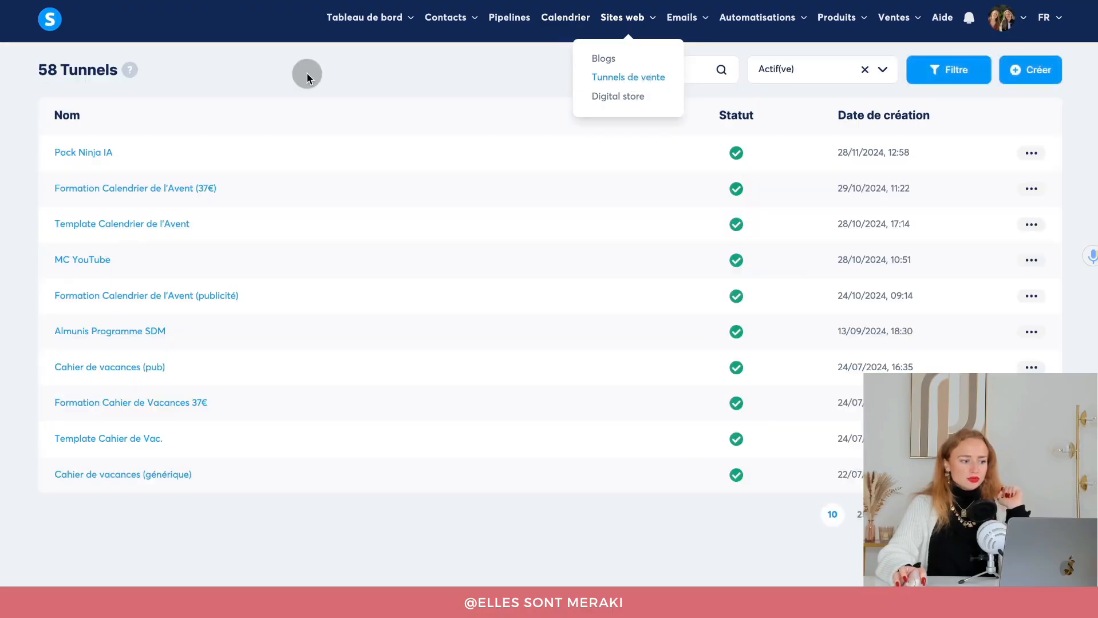
click(1030, 69)
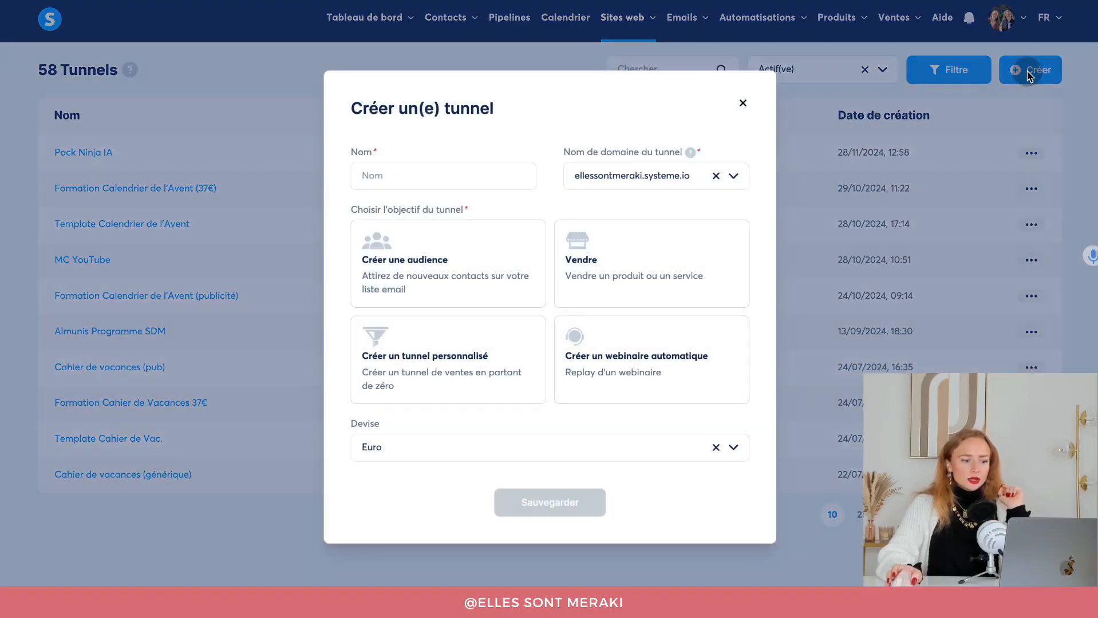
click(379, 175)
text(Coo)
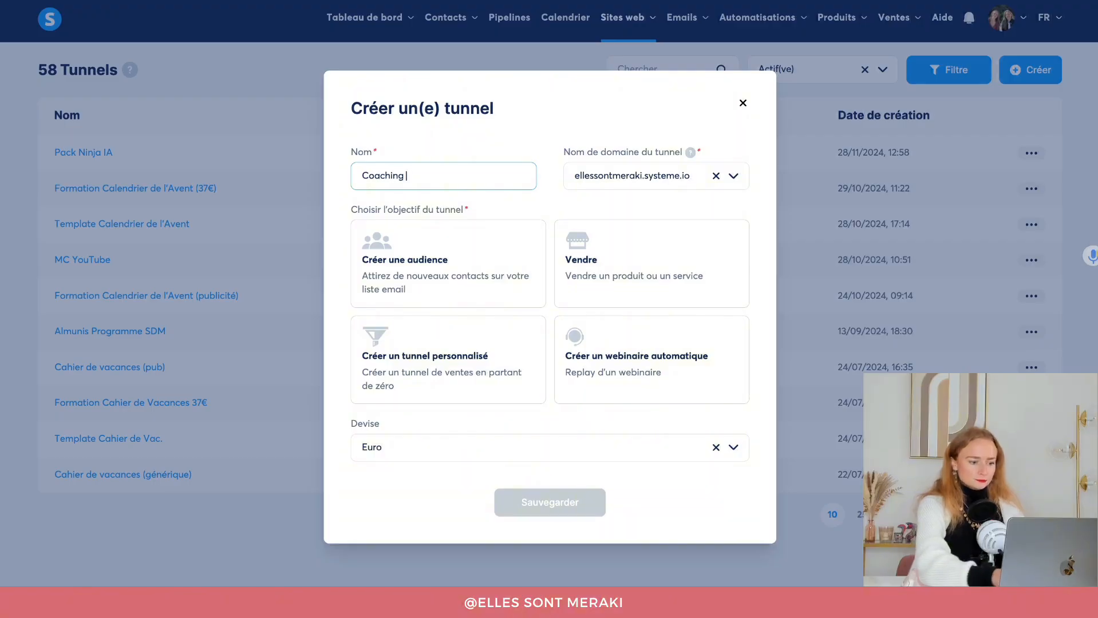
click(600, 182)
click(619, 235)
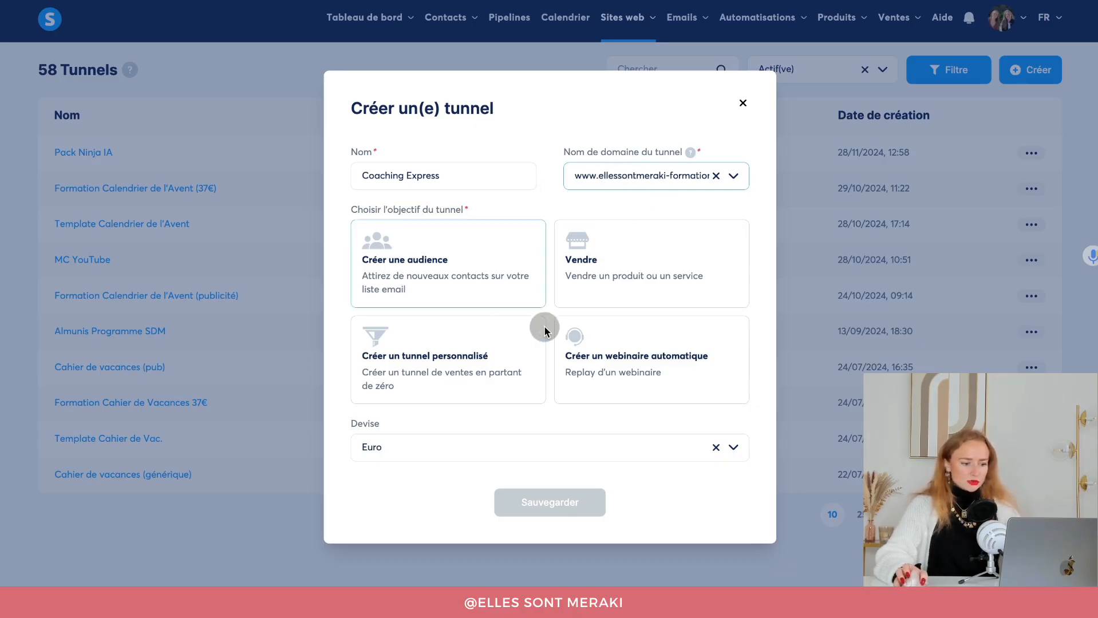
click(430, 381)
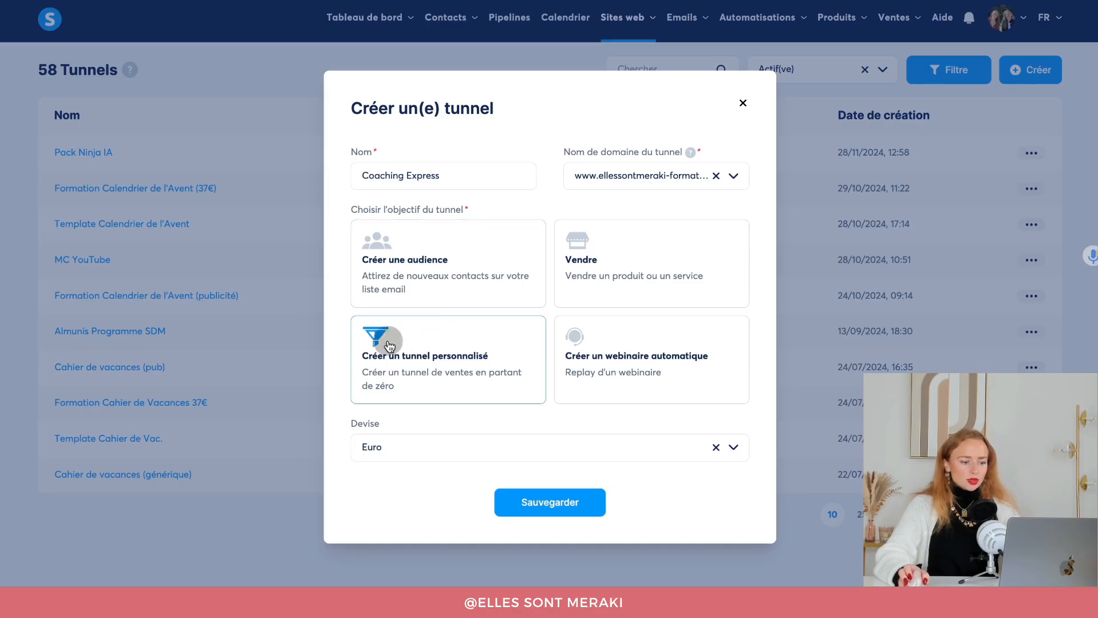
click(559, 502)
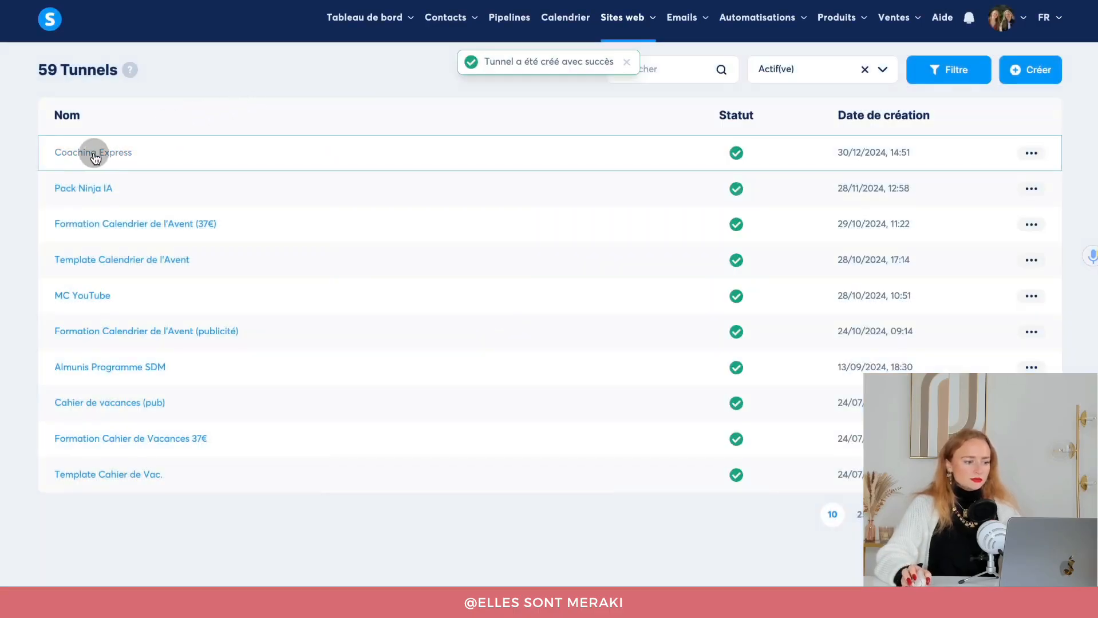
click(95, 156)
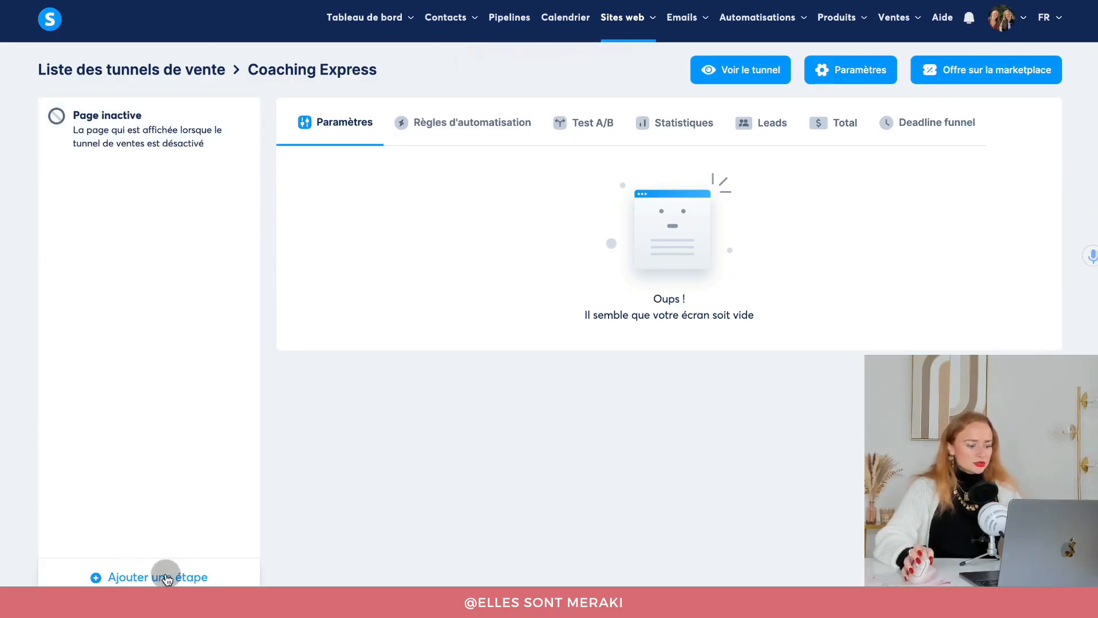
Add a capture-page step named 'Calendrier' to the Coaching Express funnel.
click(166, 578)
click(397, 271)
text(Calendrier)
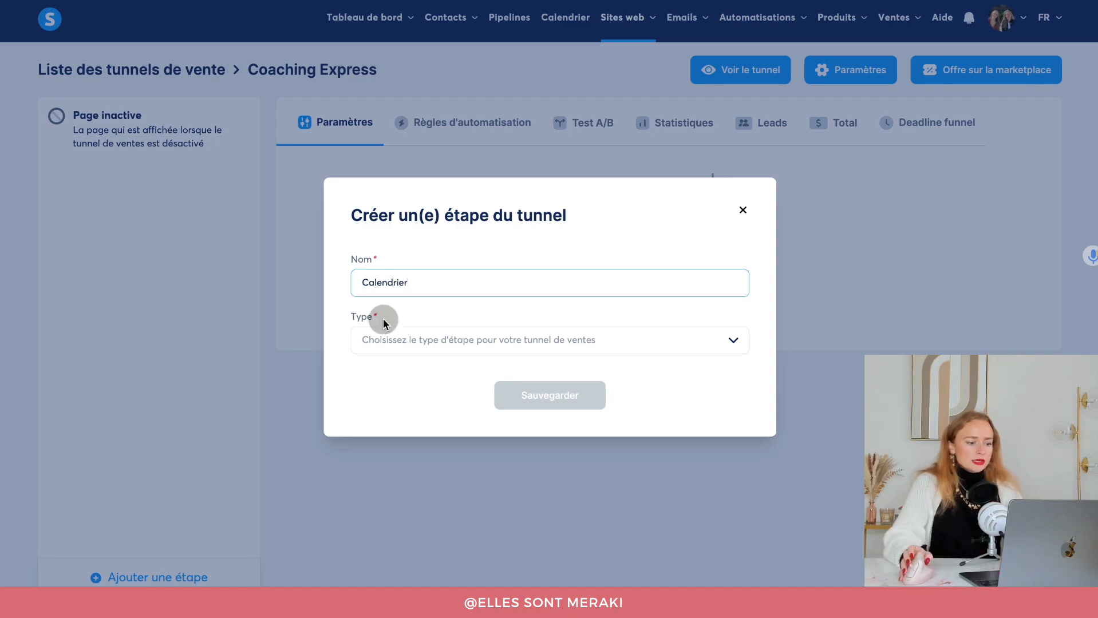
click(394, 341)
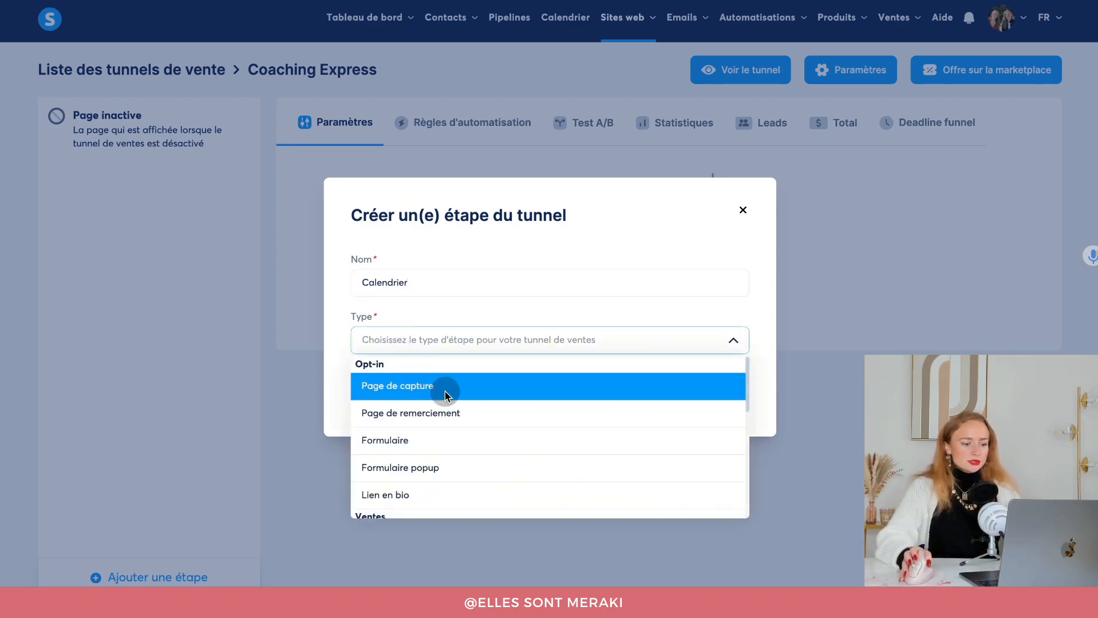
click(382, 387)
click(532, 395)
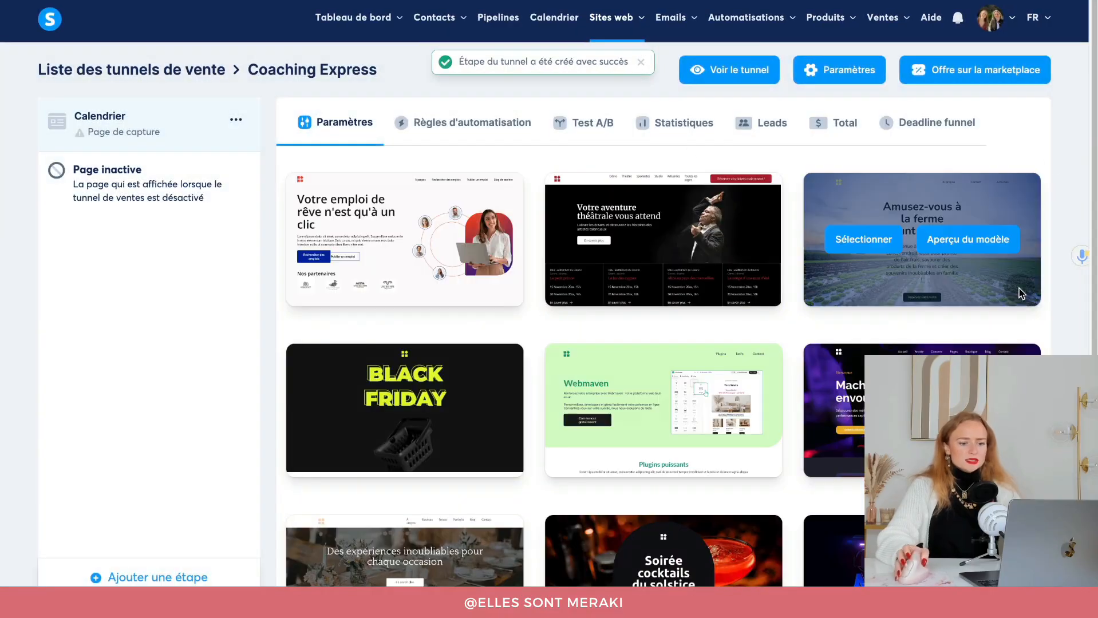
scroll(1071, 312, down, 2)
scroll(1070, 317, up, 2)
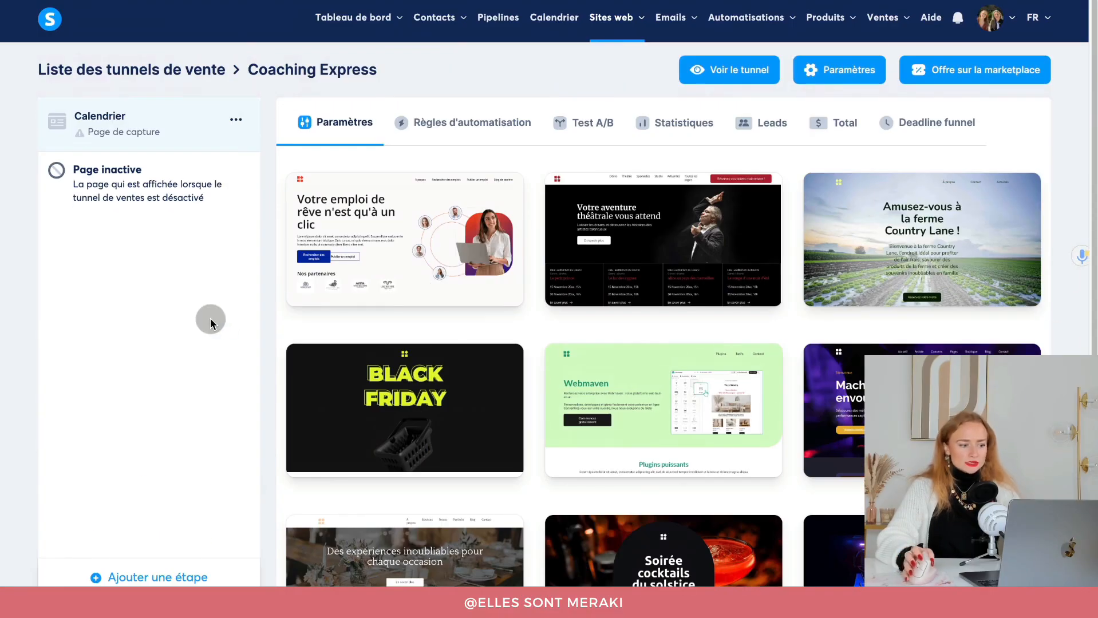
scroll(401, 367, down, 2)
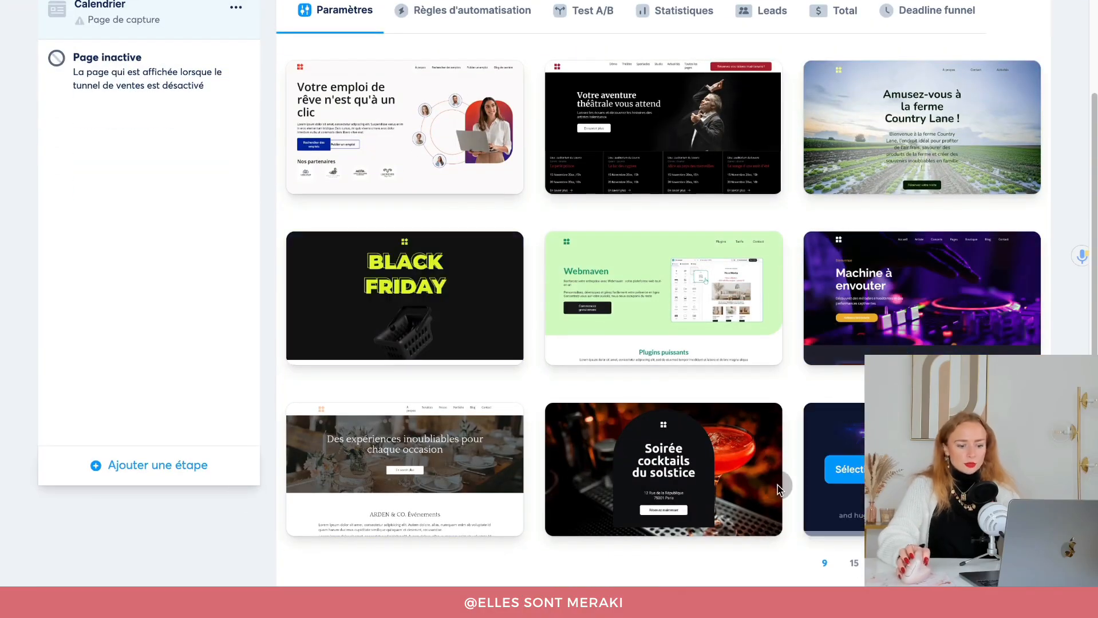
scroll(382, 450, up, 2)
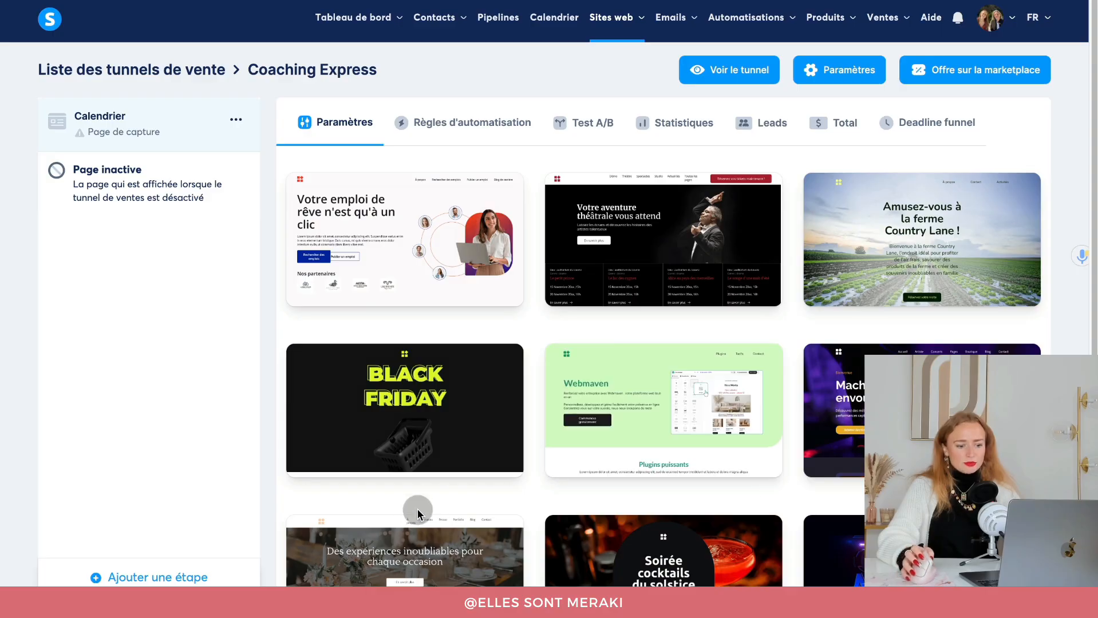
Apply the Webmaven template, set the URL path to calendrier-coaching-express, and edit the page.
click(617, 416)
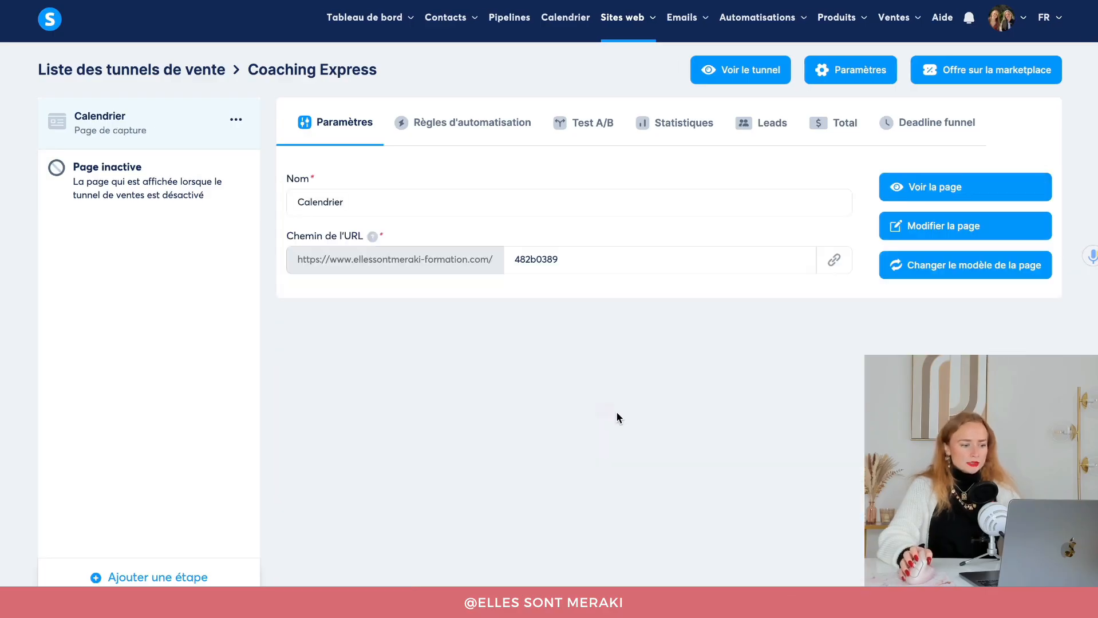
drag(575, 259, 505, 255)
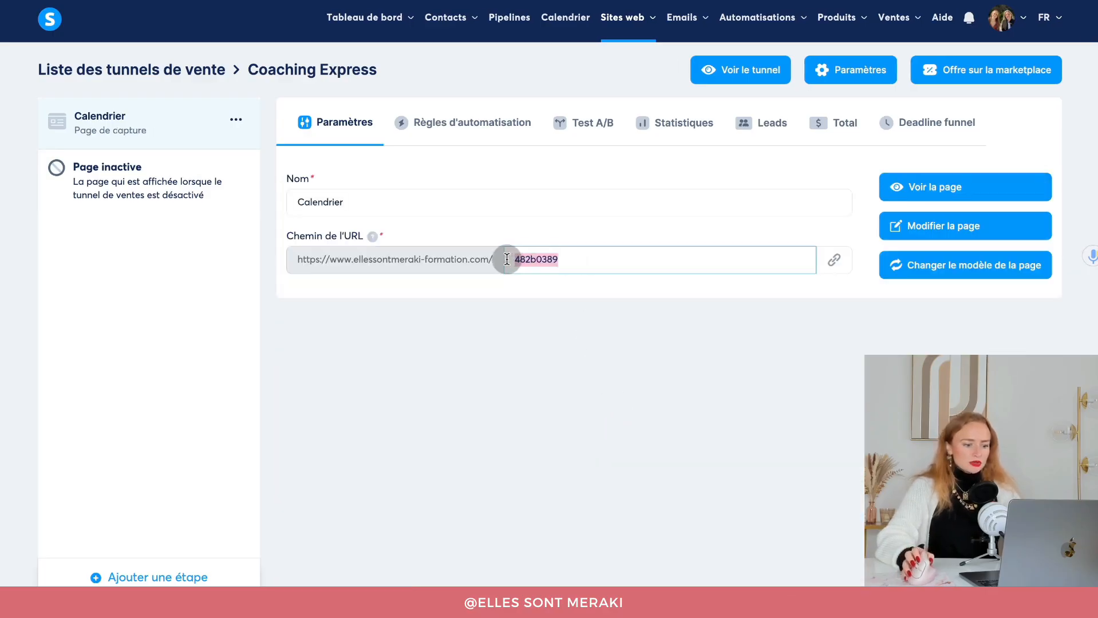
text(calendrier-coaching-express)
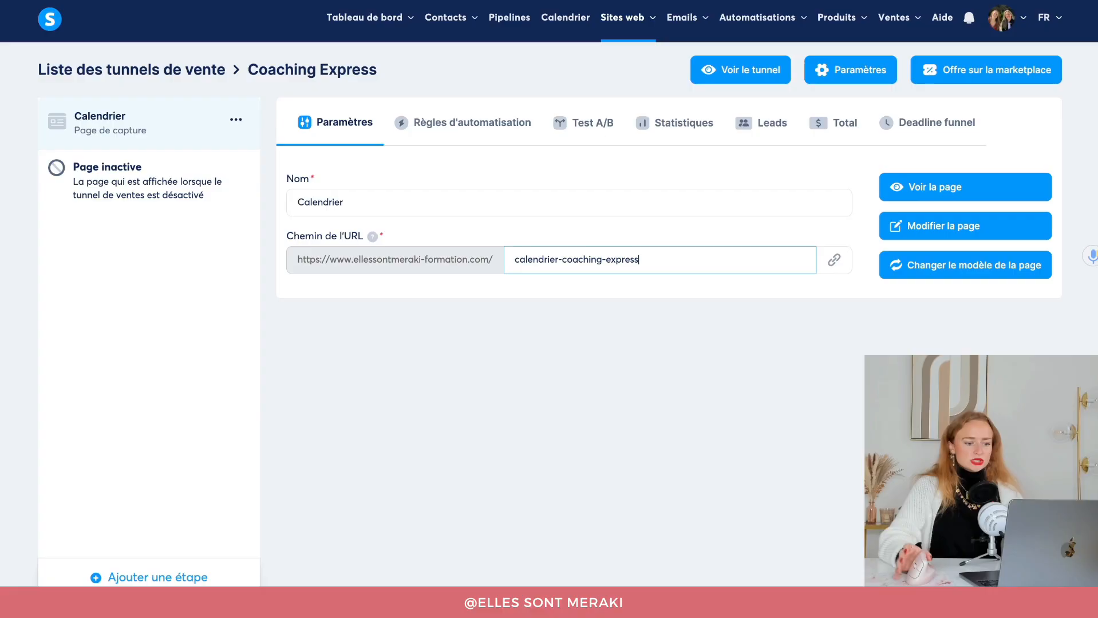
click(564, 344)
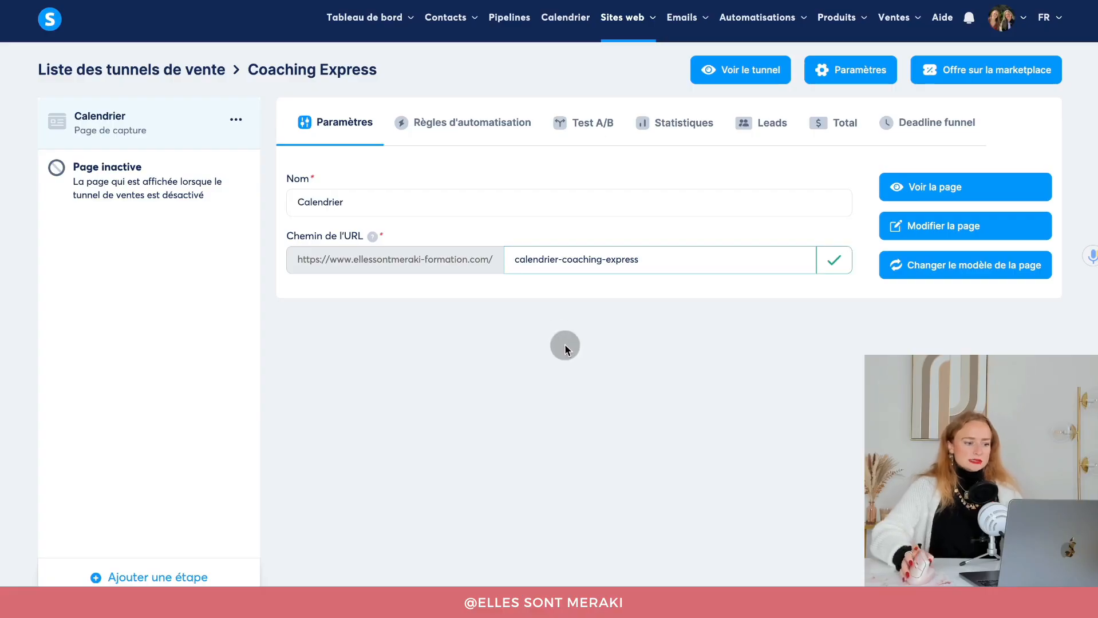
click(908, 228)
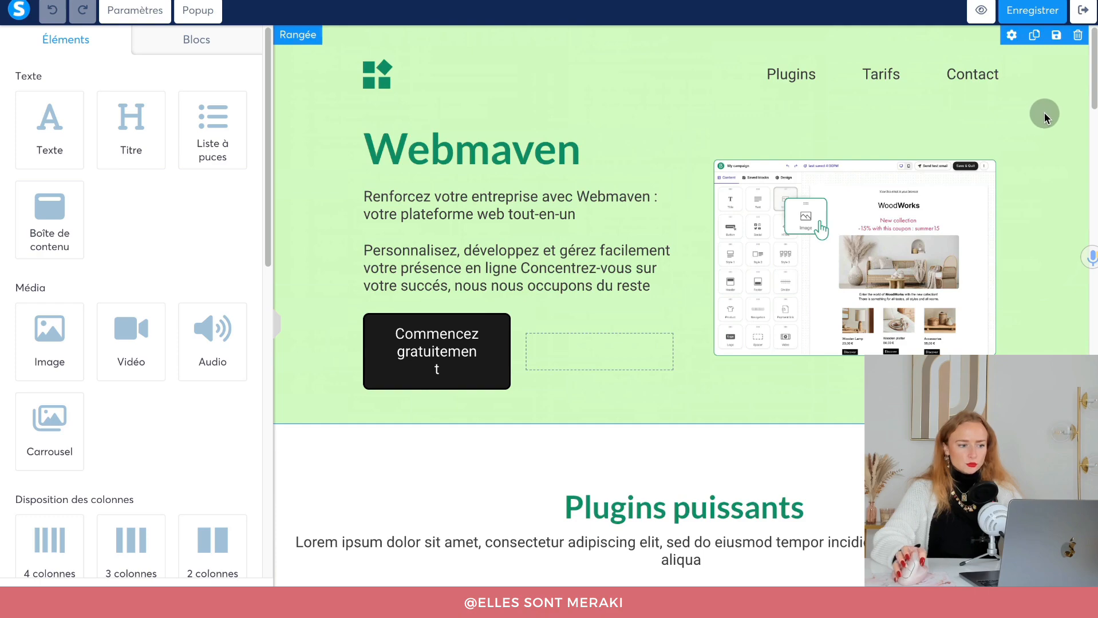
Delete the Webmaven hero section from the Calendrier page.
click(299, 38)
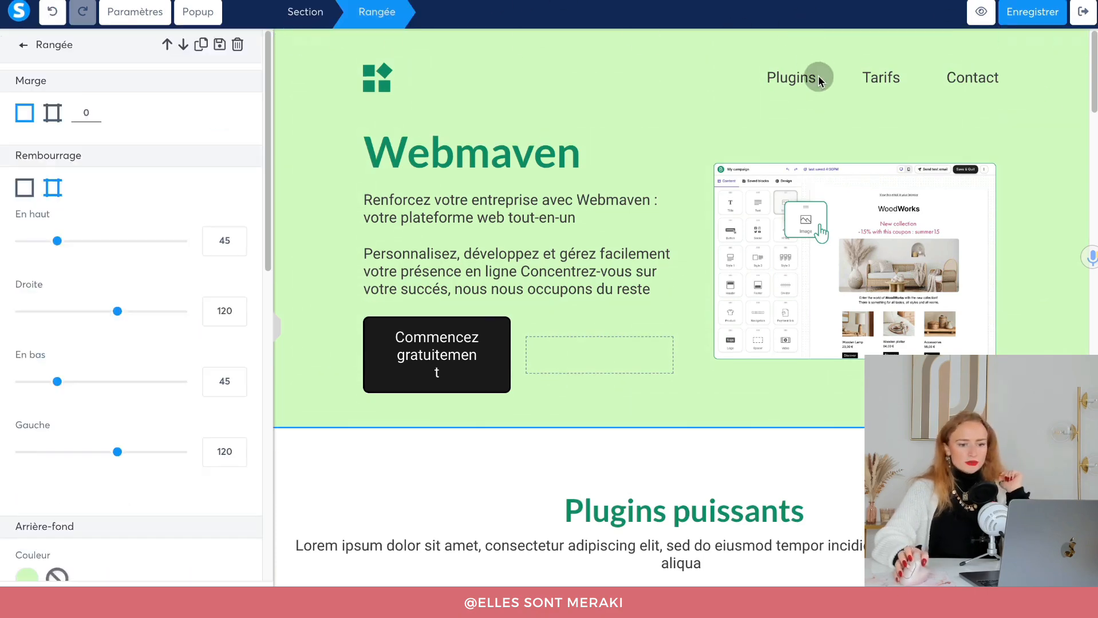
click(347, 50)
click(312, 41)
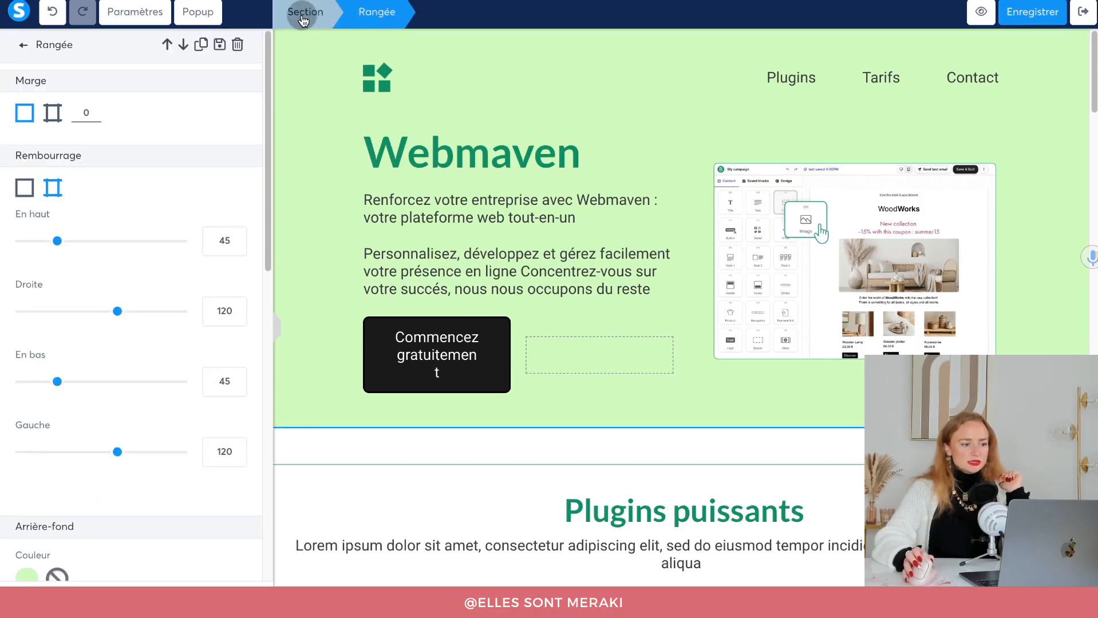
click(304, 20)
scroll(185, 481, down, 2)
scroll(184, 483, up, 2)
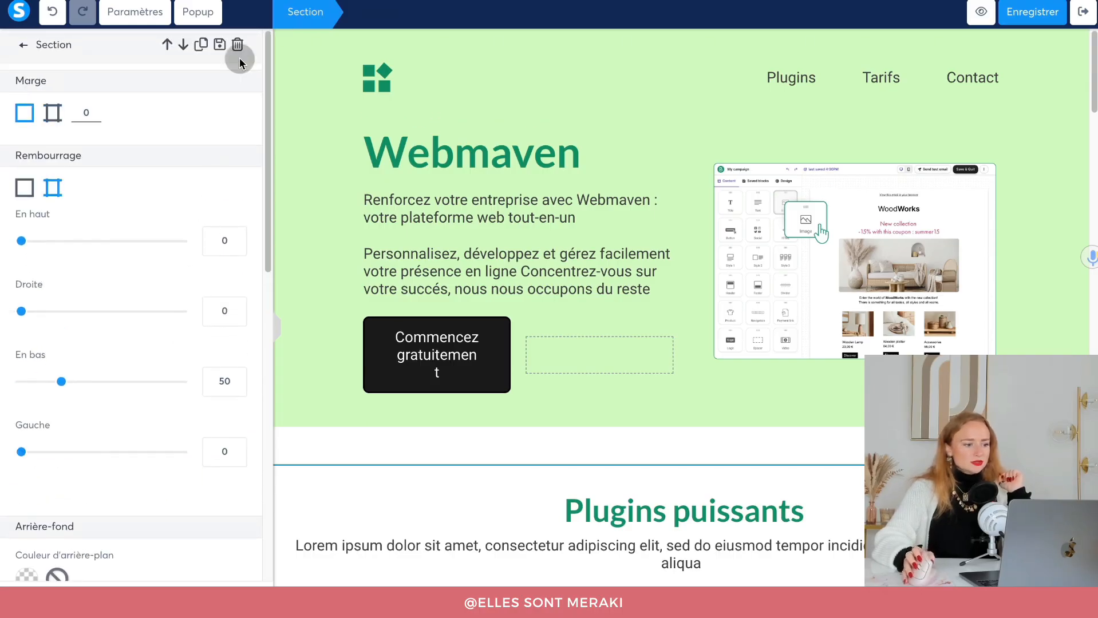
click(237, 48)
click(688, 69)
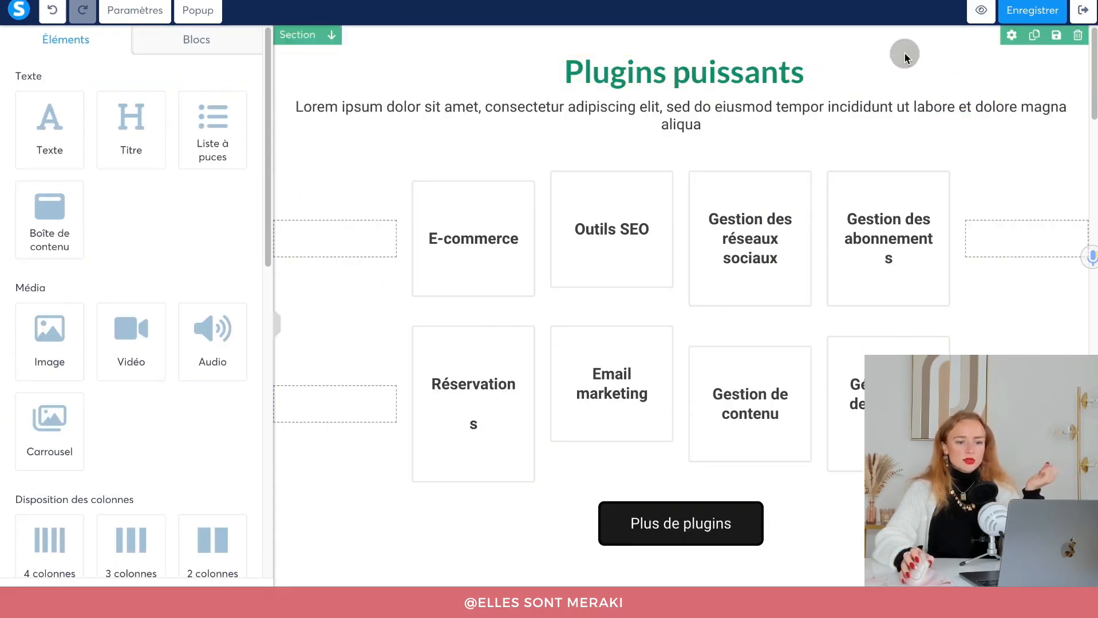
Delete the plugins, video, pricing and brand-logo template sections.
click(1077, 36)
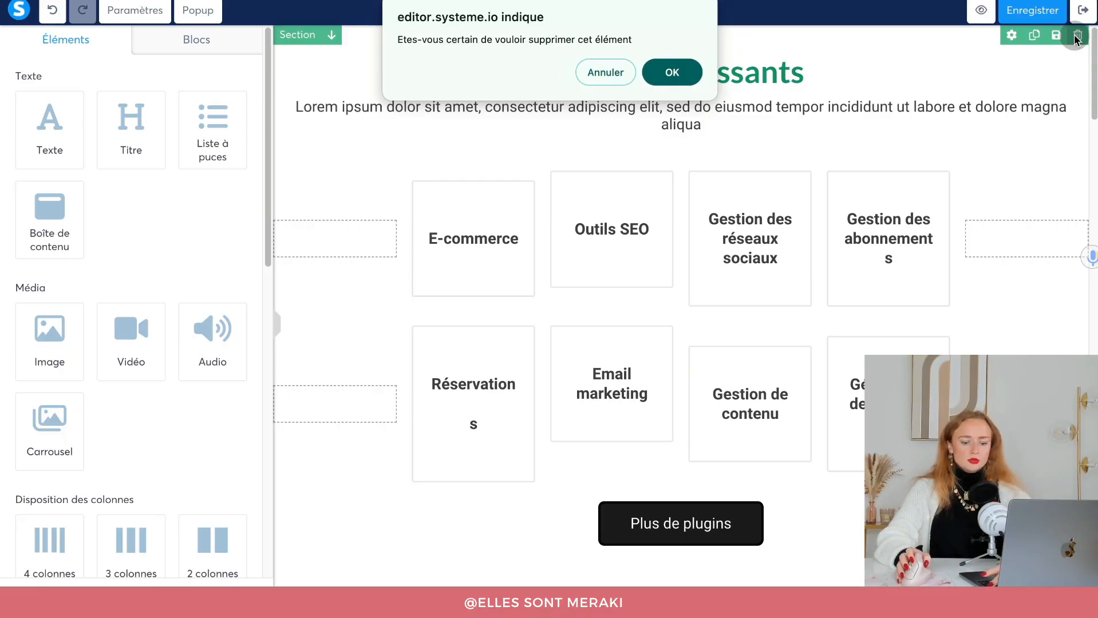
key(Return)
click(1077, 36)
key(Return)
click(1077, 36)
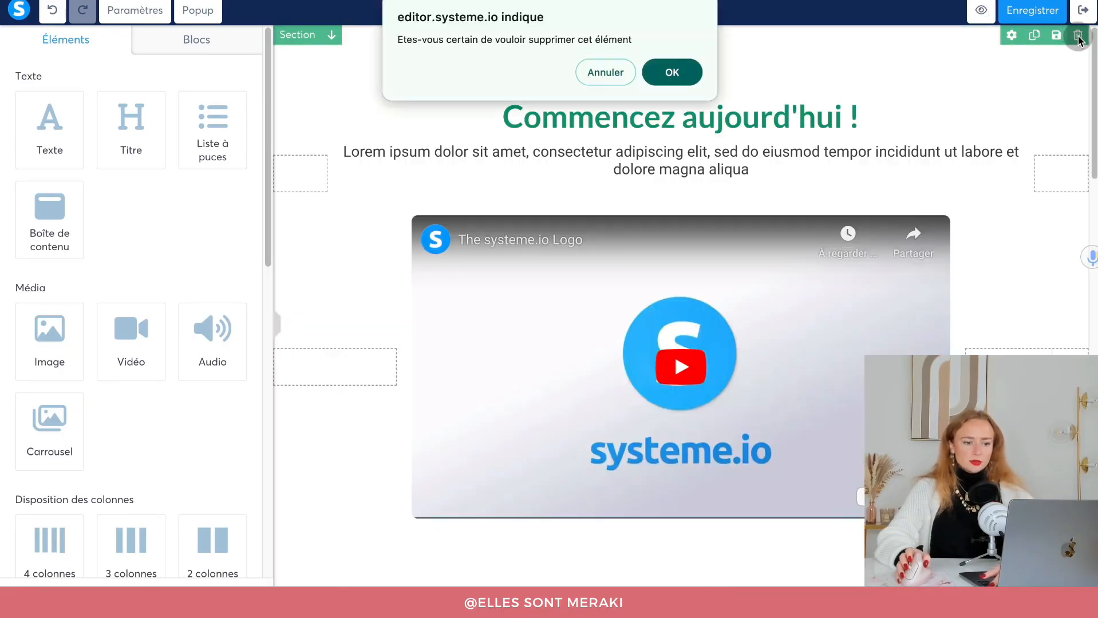
key(Return)
click(1076, 36)
key(Return)
click(1077, 36)
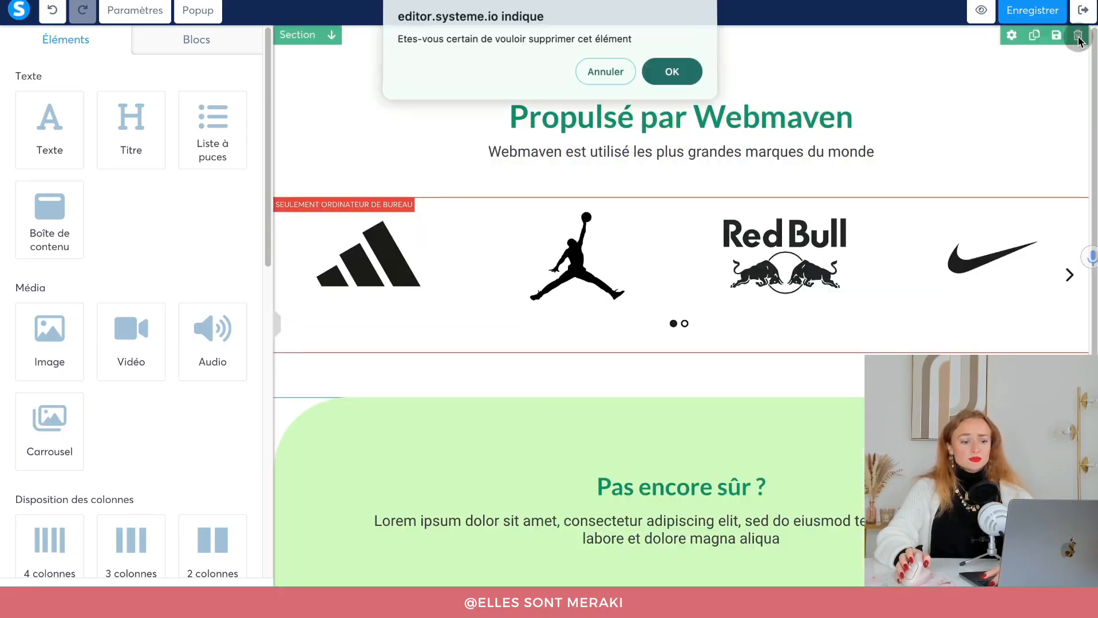
key(Return)
Delete the green 'Pas encore sûr ?' section, the empty section and the footer.
click(1077, 37)
click(1077, 39)
key(Return)
click(1077, 39)
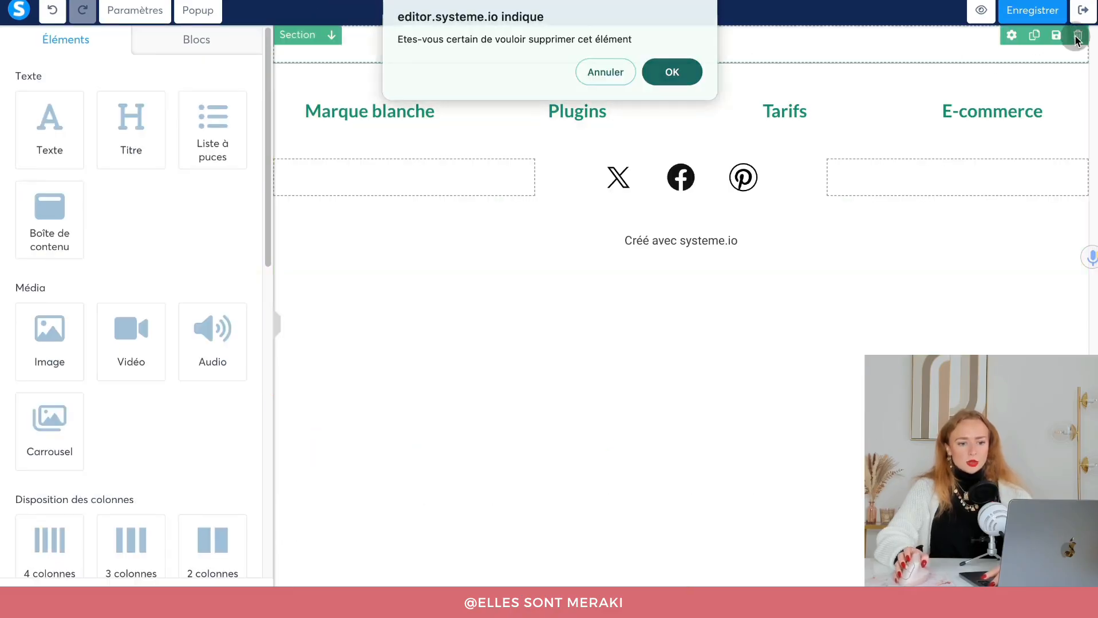
key(Return)
click(1077, 36)
key(Return)
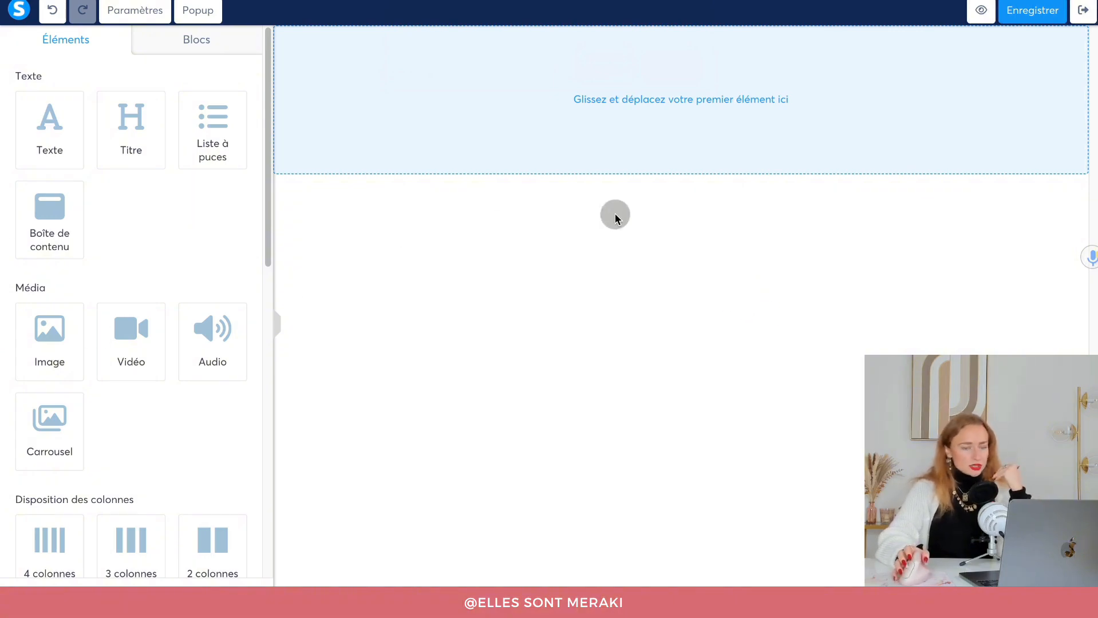
Add the heading 'Prenez rendez-vous pour votre Coaching Express Nutrition' to the empty page.
drag(120, 122, 378, 83)
double_click(692, 82)
text(P)
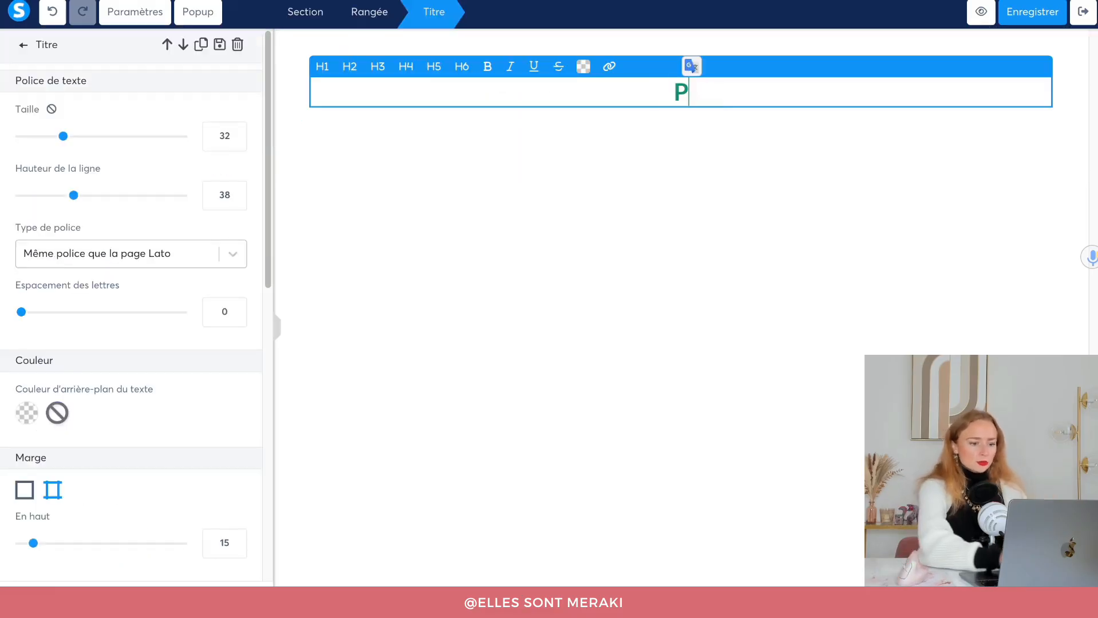
text(renez rendez-vous p)
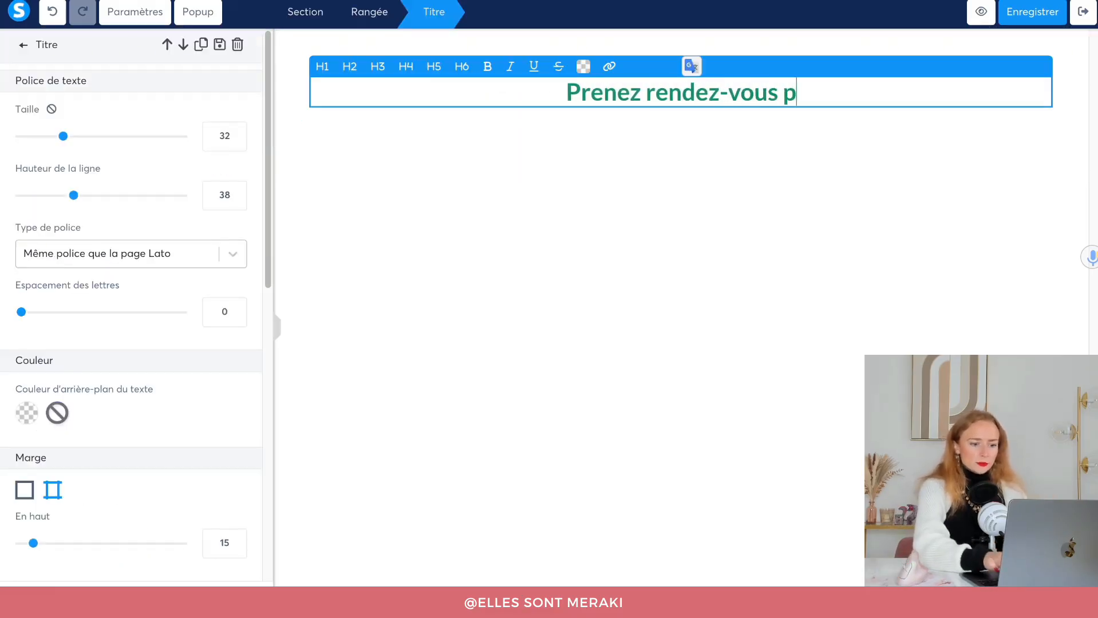
text(our votre Coachi)
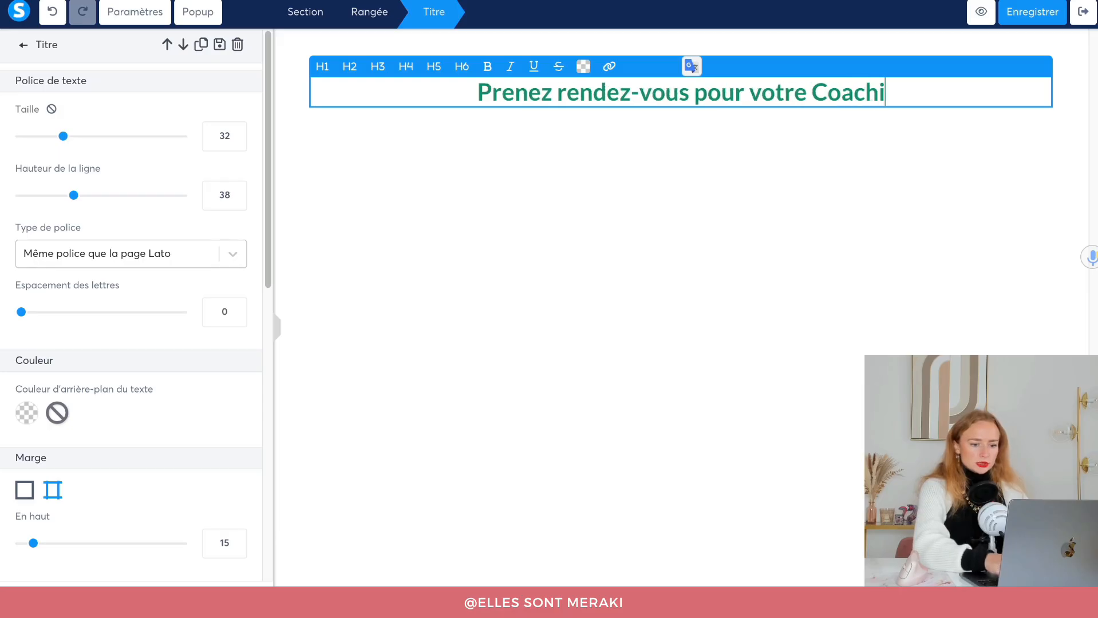
text(ng Express)
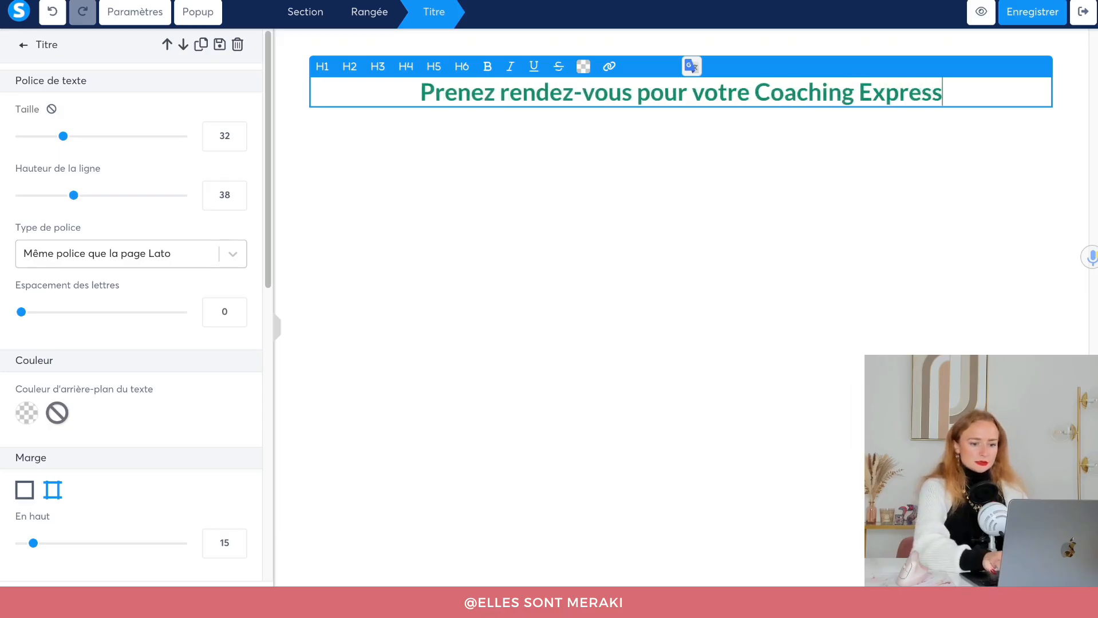
text( Nutrition)
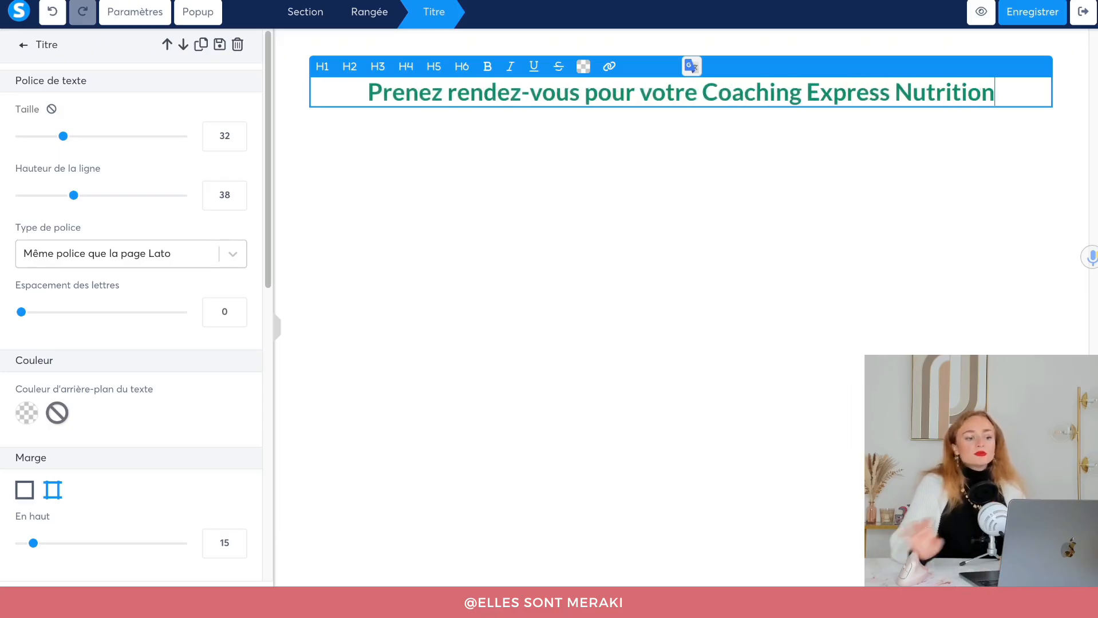
click(683, 181)
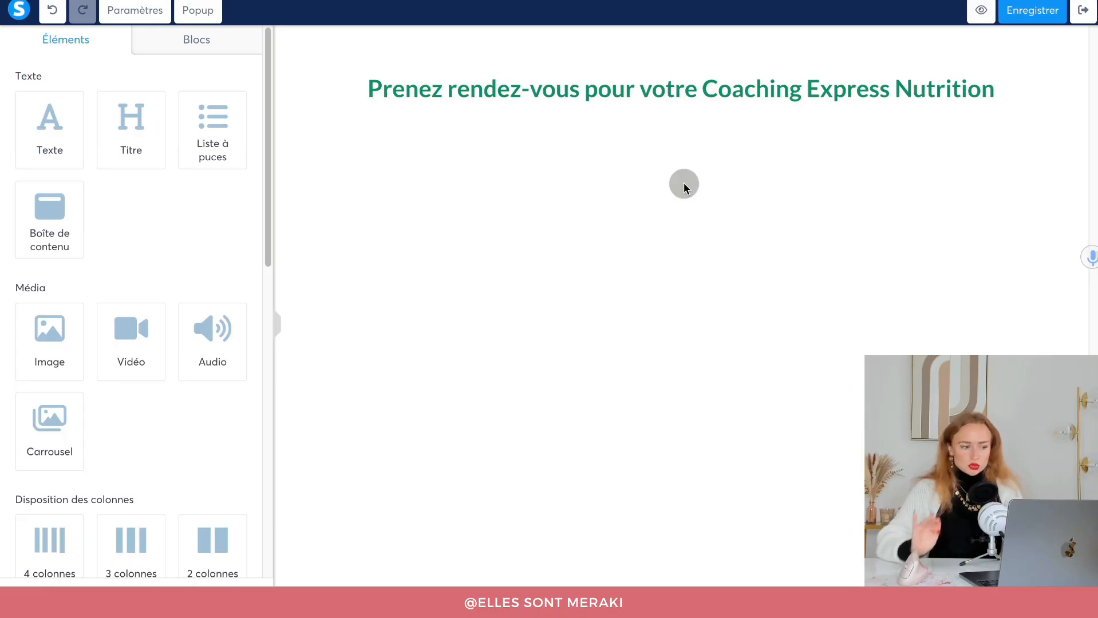
Insert a booking calendar block below the heading and show its settings.
scroll(197, 339, down, 1)
scroll(184, 360, down, 1)
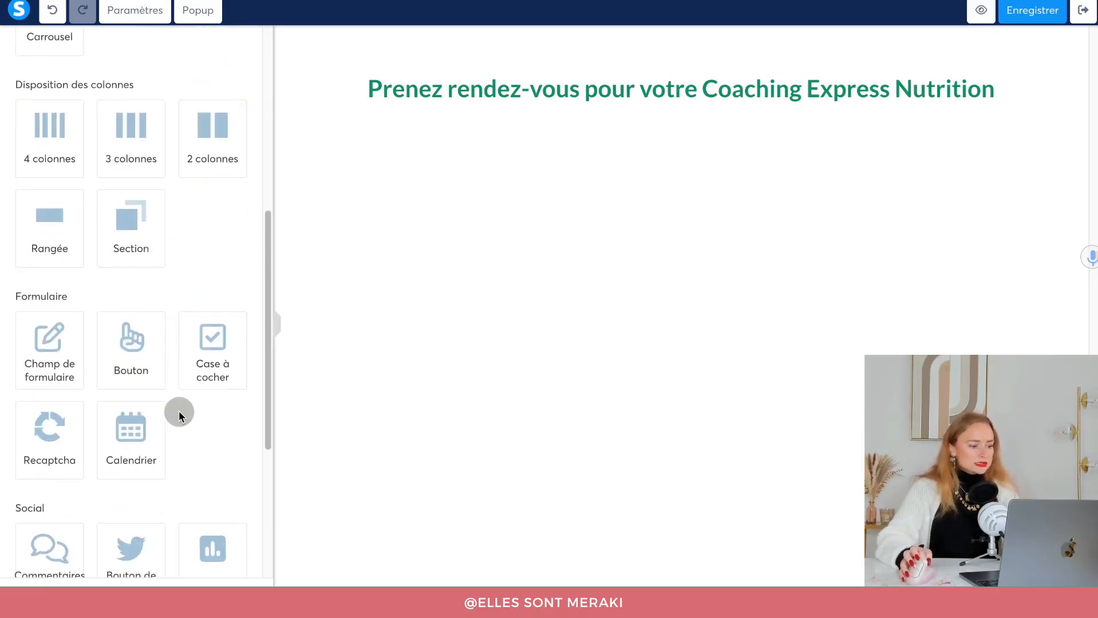
drag(110, 462, 640, 112)
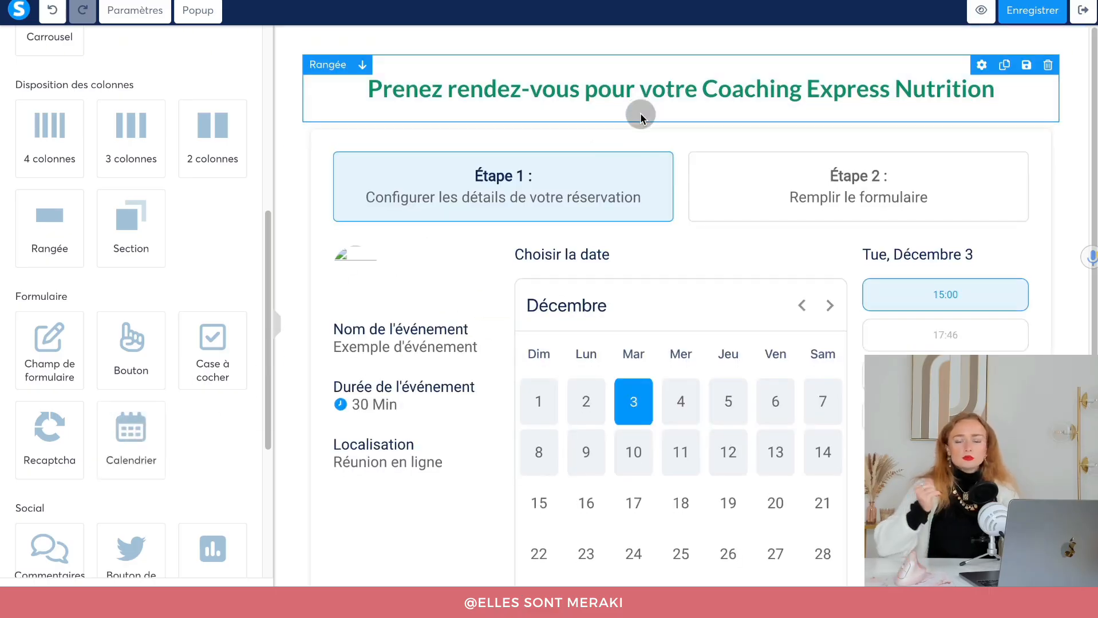
scroll(435, 360, down, 3)
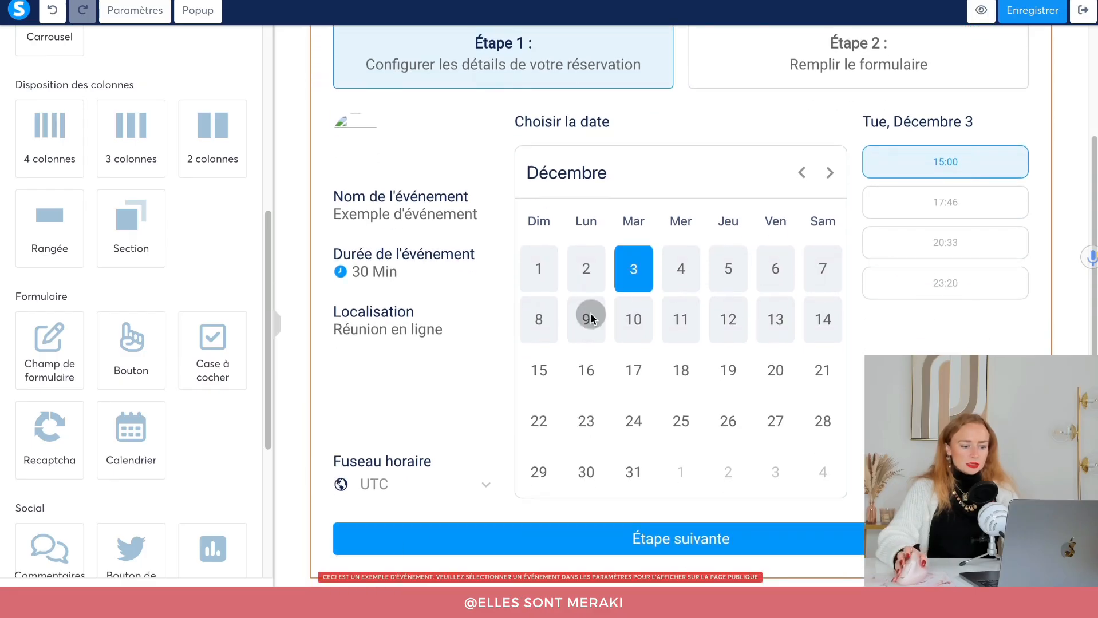
scroll(618, 419, up, 3)
scroll(488, 403, down, 3)
click(488, 403)
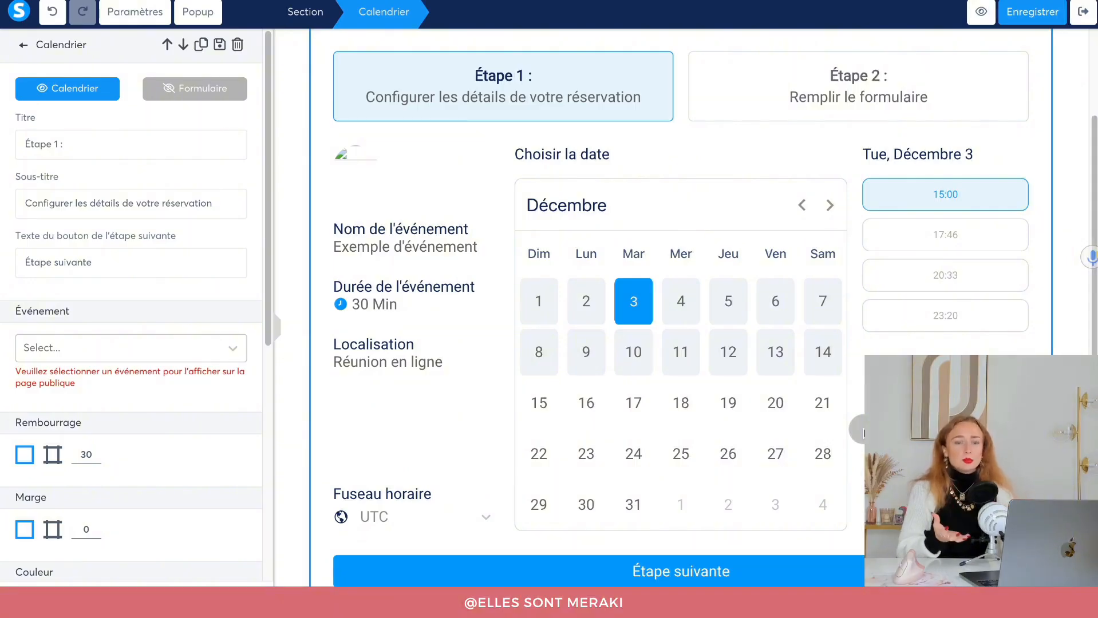
Retitle the calendar's first step 'Pour commencer'.
click(78, 92)
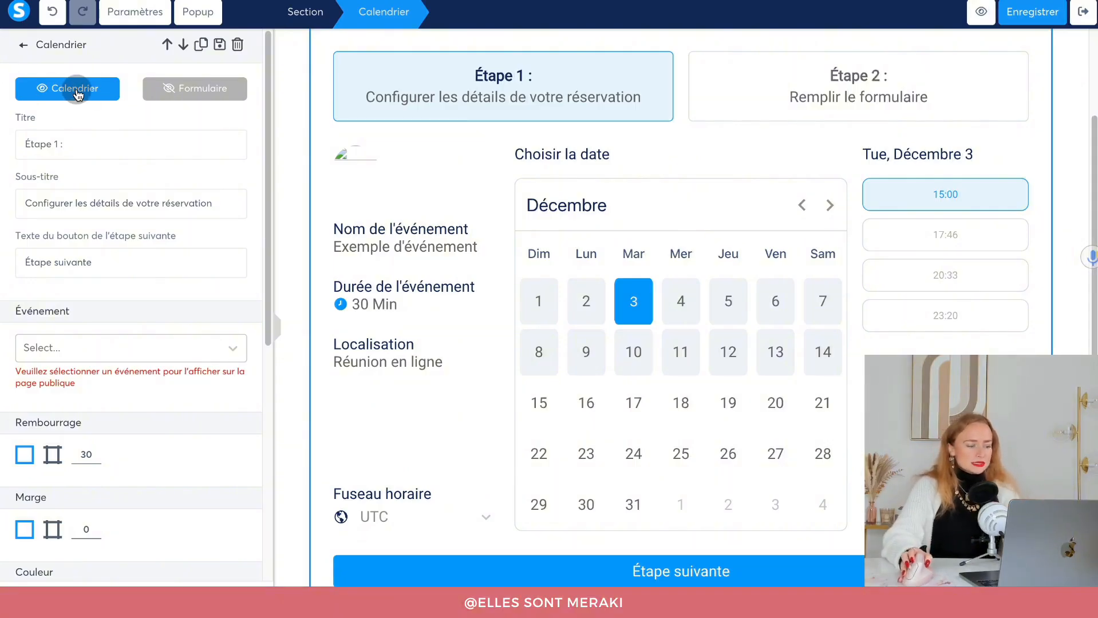
click(72, 145)
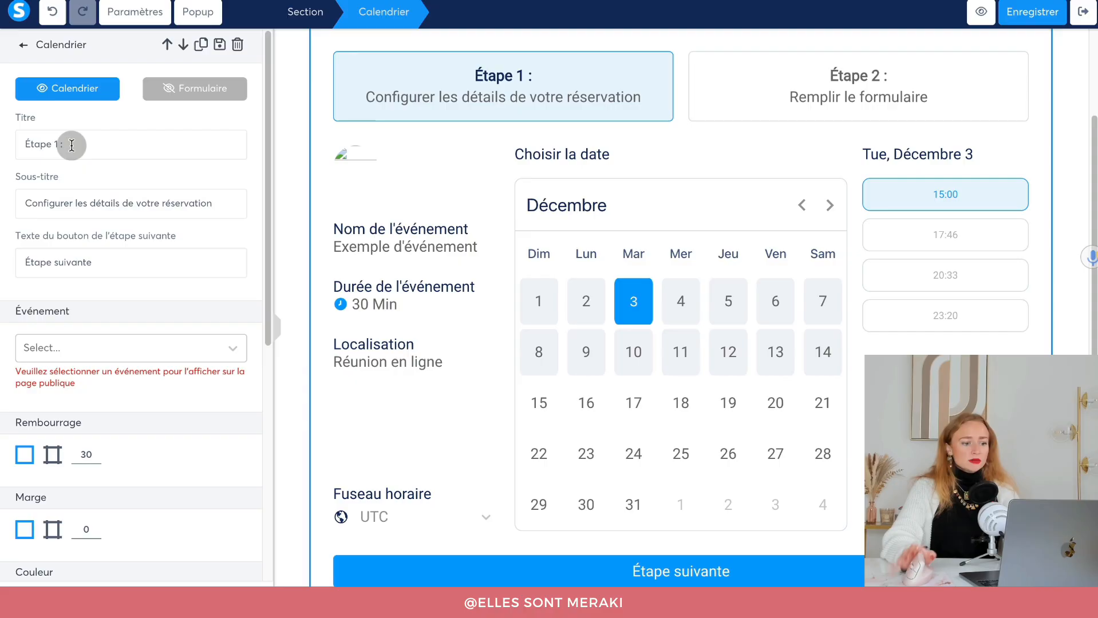
drag(71, 144, 13, 147)
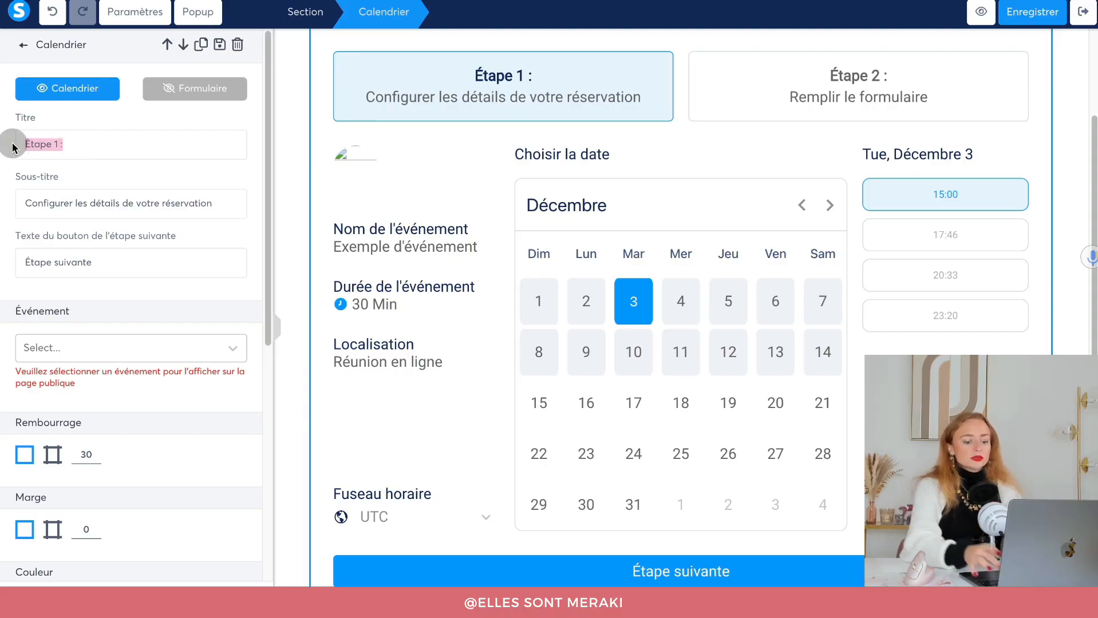
text(Première)
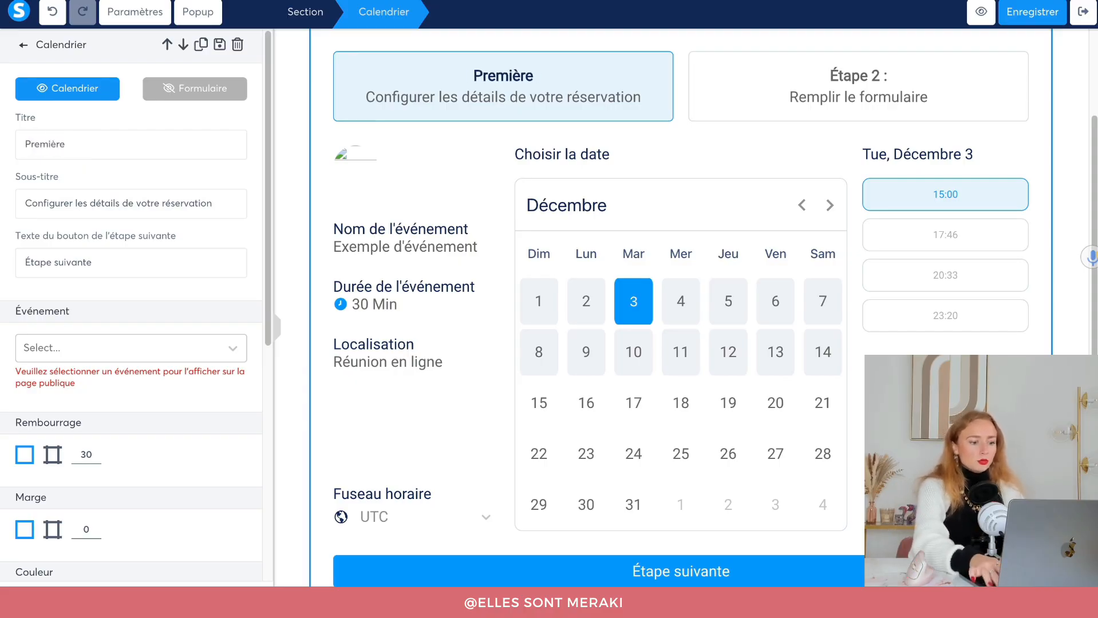
key(BackSpace)
key(BackSpace)
key(BackSpace)
key(BackSpace)
text(Pour)
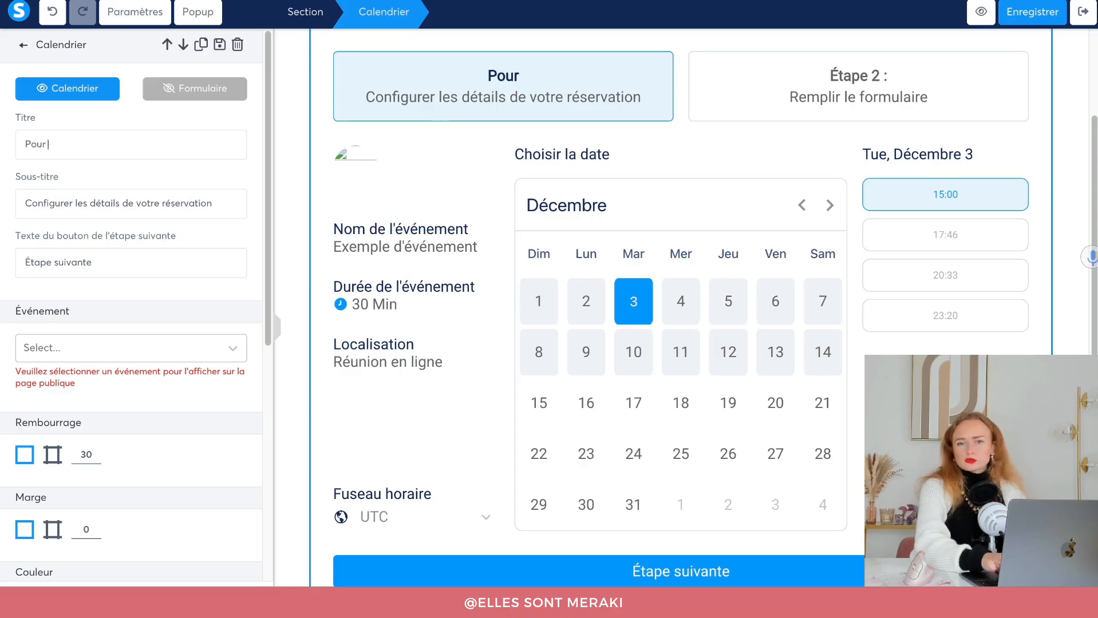
text( commencer...)
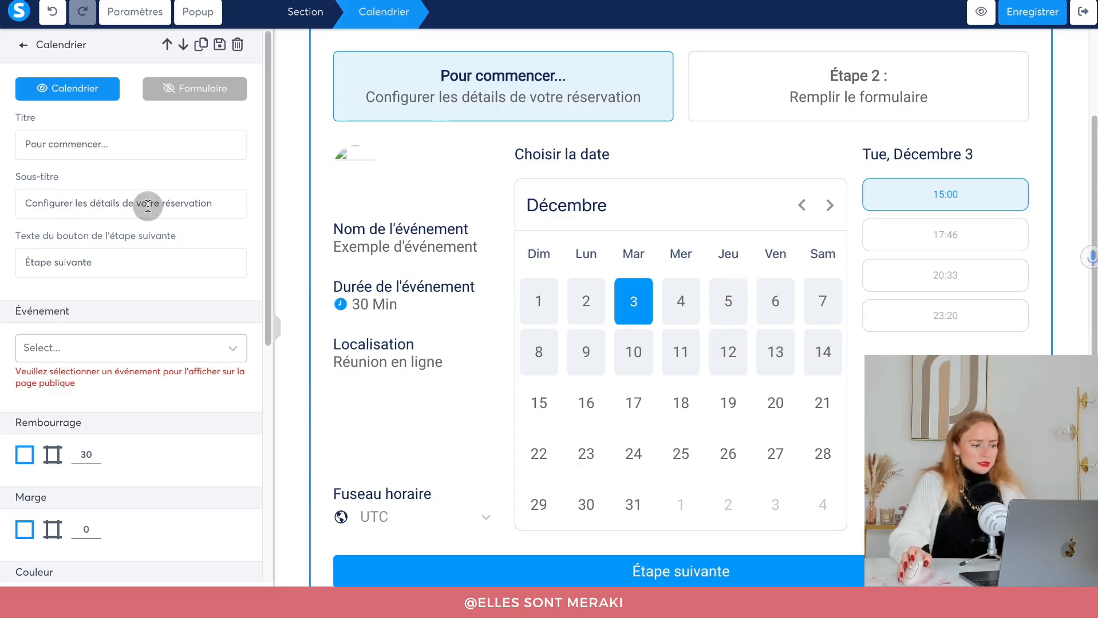
Set the subtitle 'Choisissez votre créneau horaire préféré' and button text 'Je réserve ma session'.
triple_click(119, 203)
text(C)
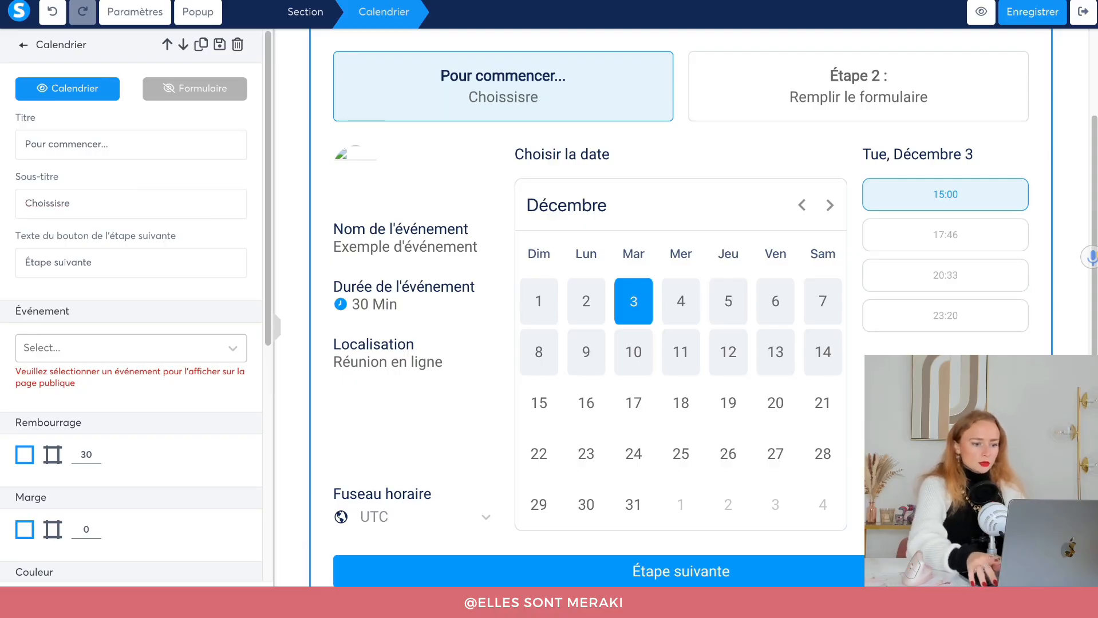
text(hoisissez votre c)
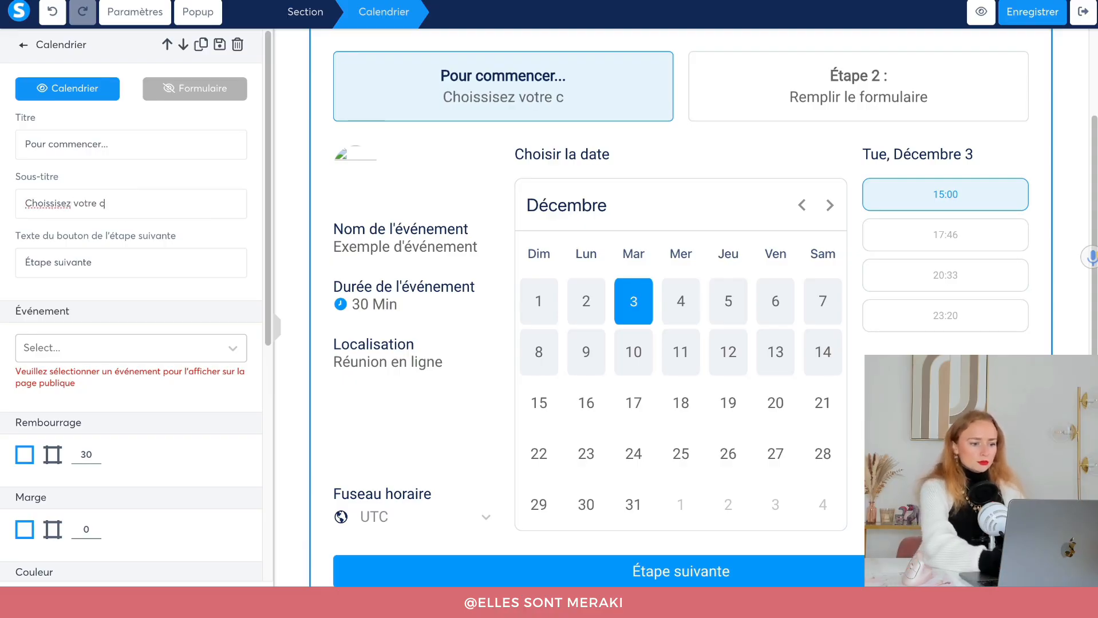
text(réneau horaire préféré)
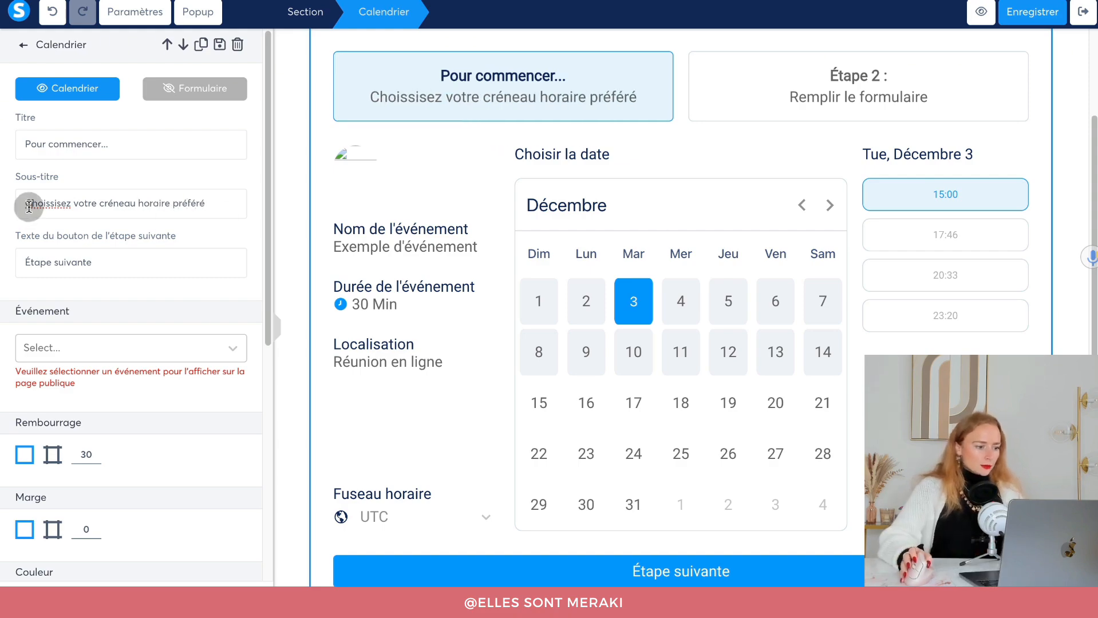
right_click(31, 205)
click(63, 213)
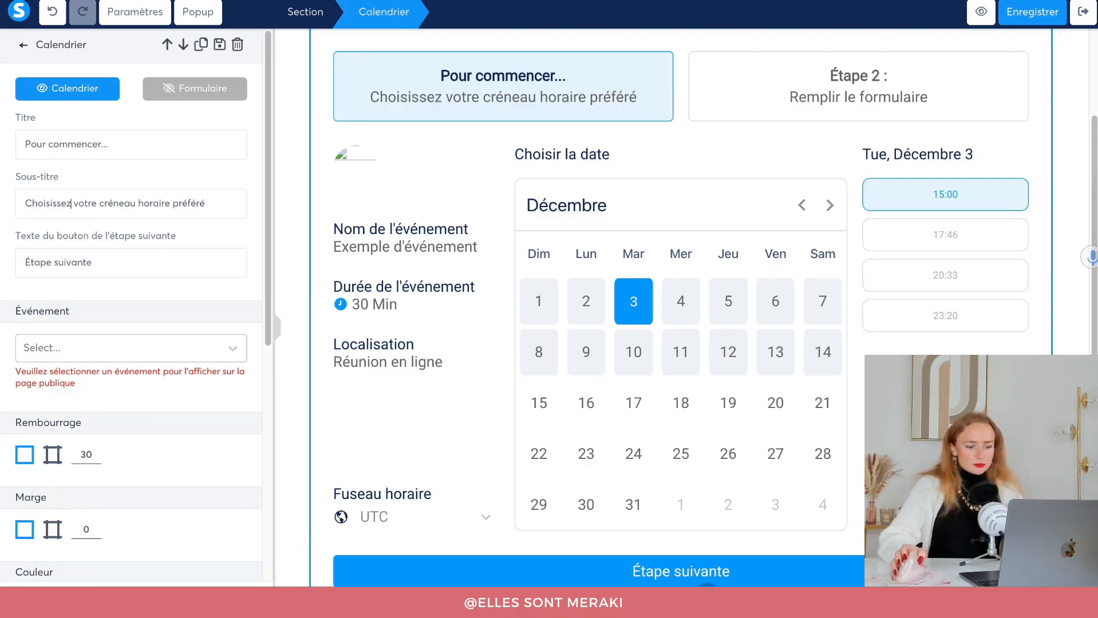
drag(98, 263, 21, 259)
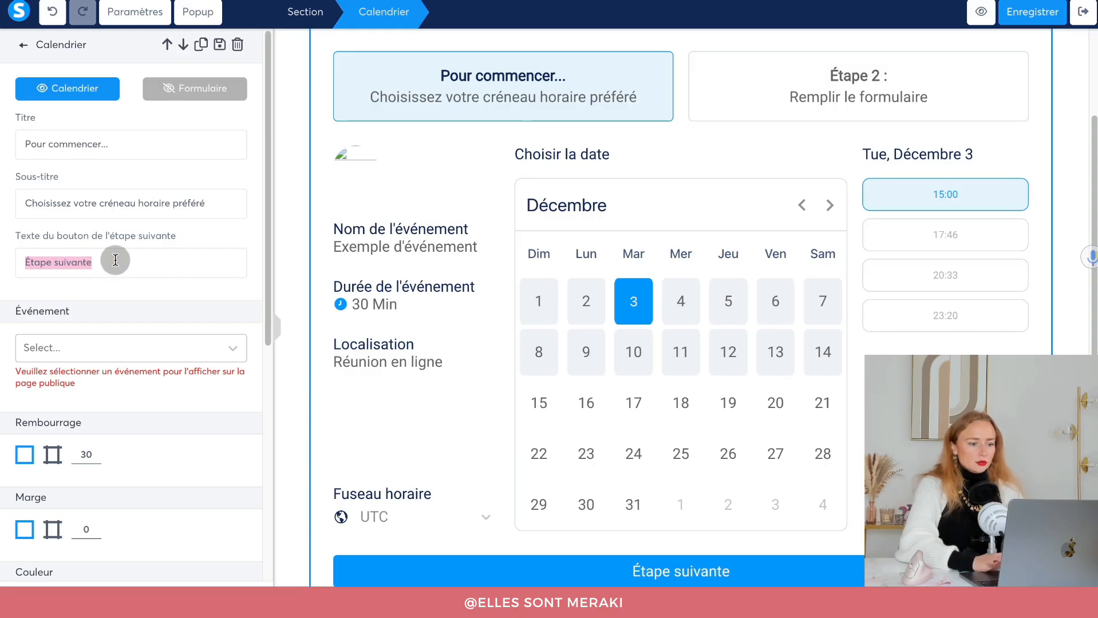
text(Je réserve ma session)
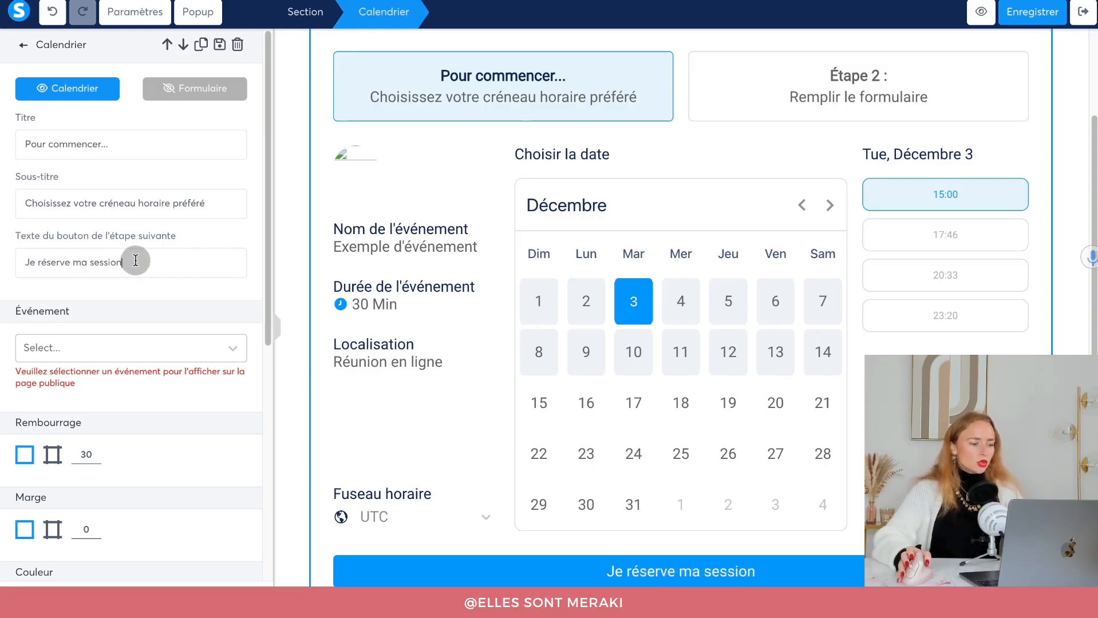
click(67, 346)
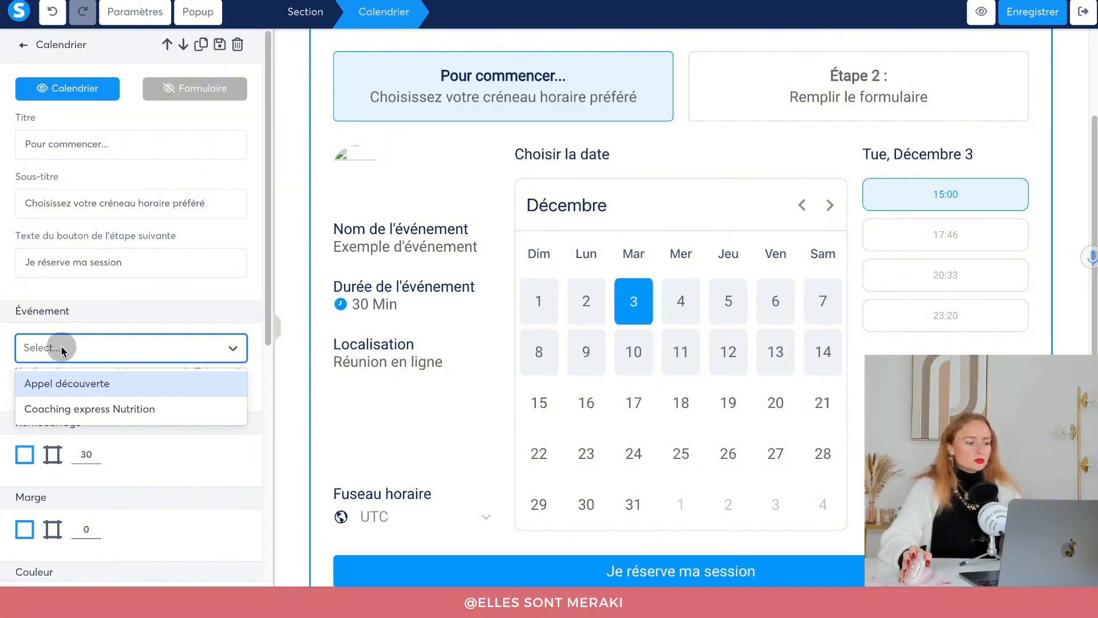
Link the calendar to the Coaching express Nutrition event and make its headings teal.
click(62, 410)
click(66, 404)
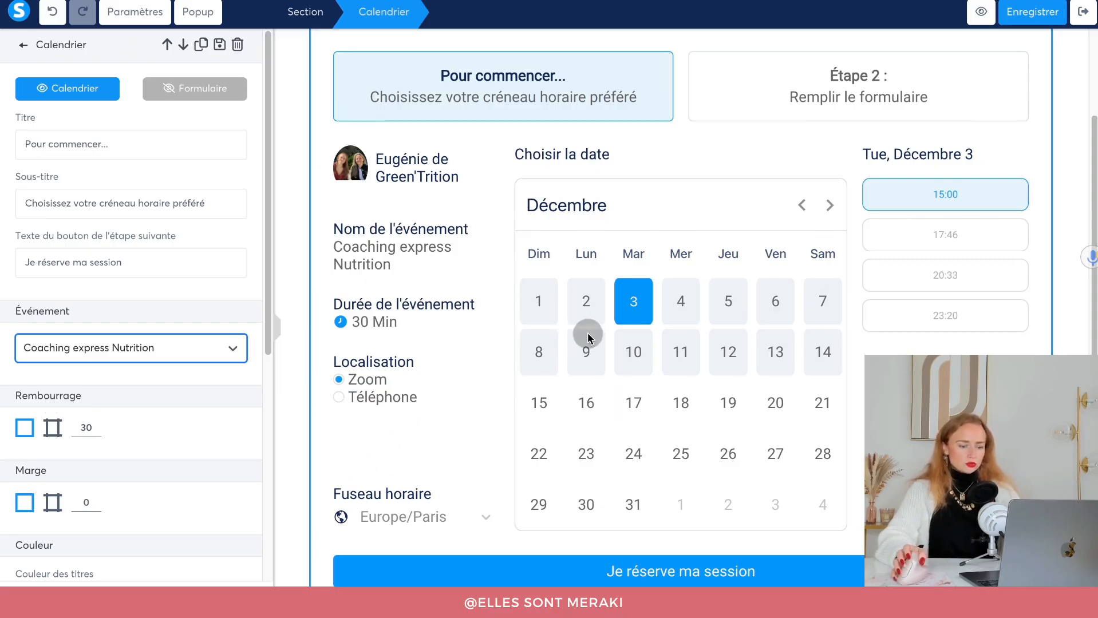
scroll(114, 424, down, 5)
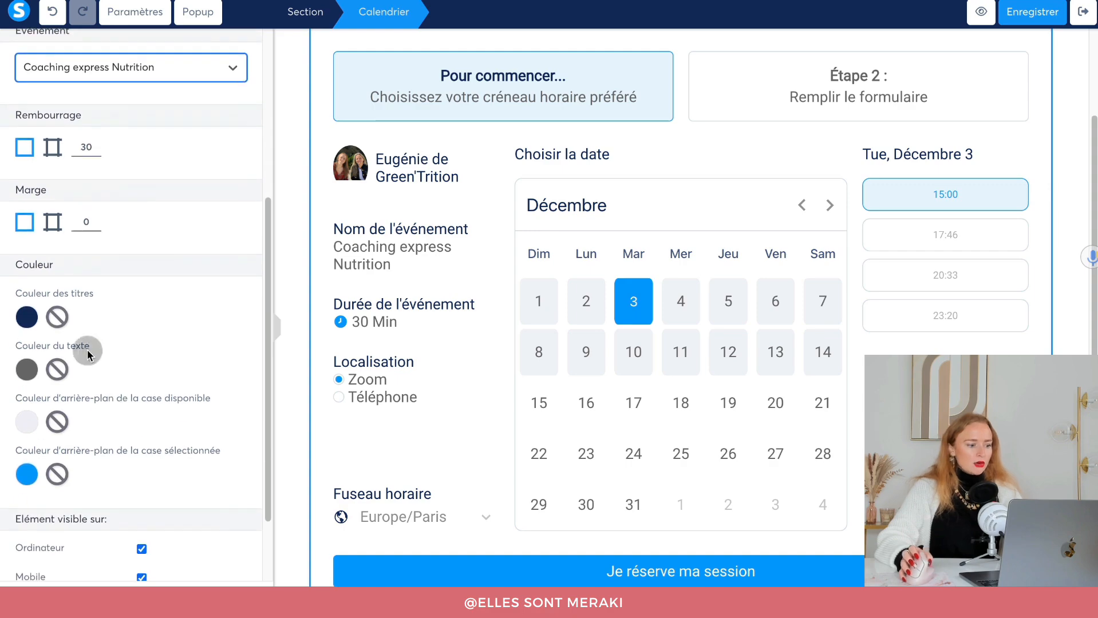
scroll(61, 423, down, 1)
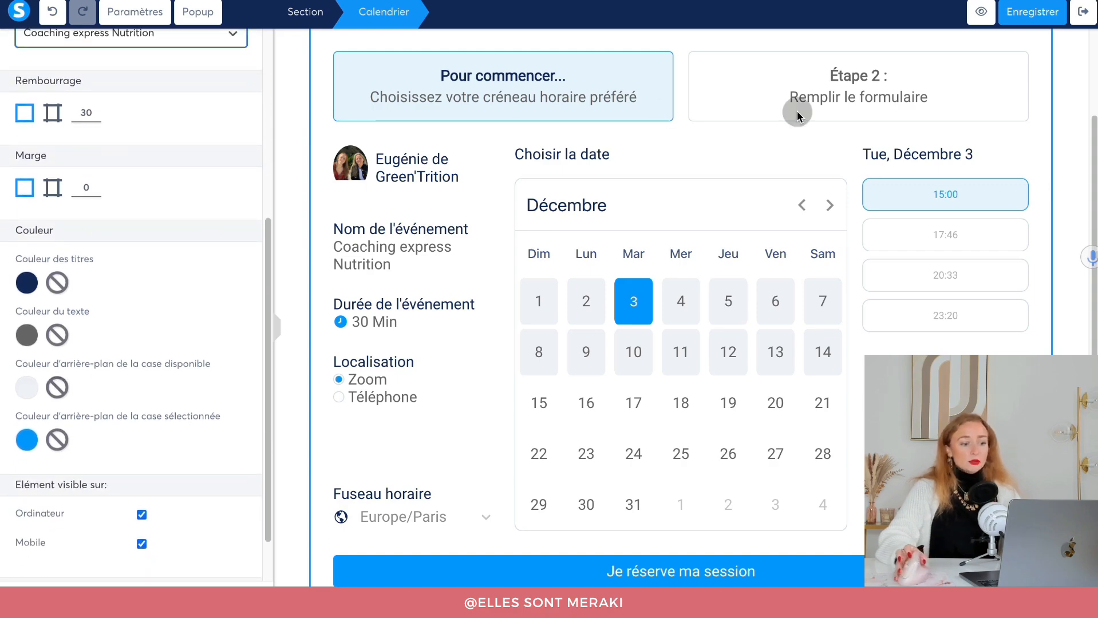
click(21, 288)
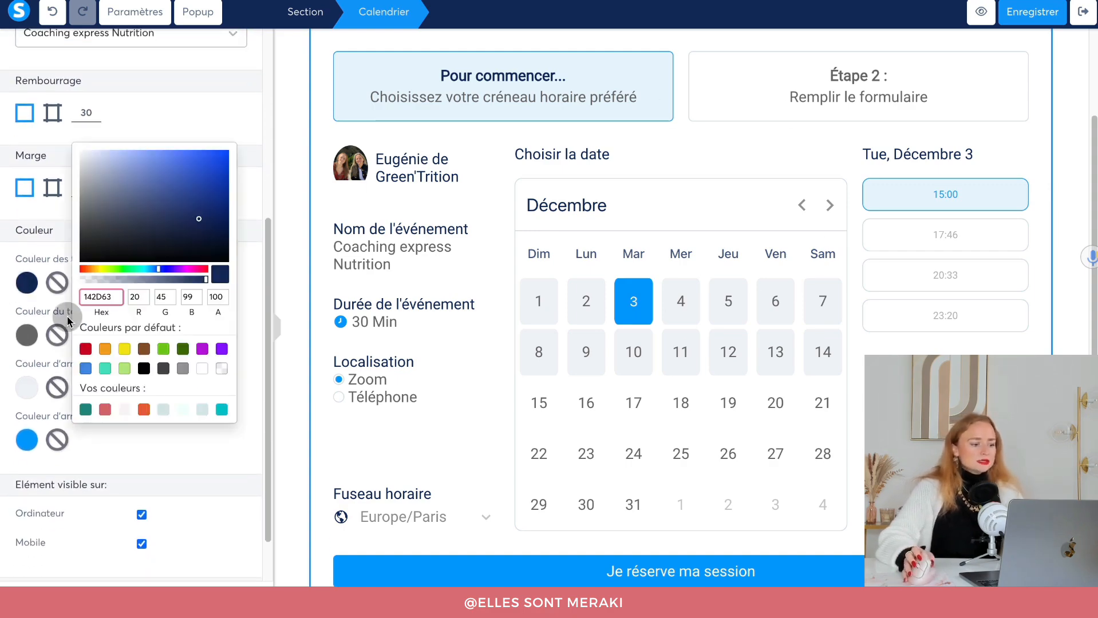
click(86, 410)
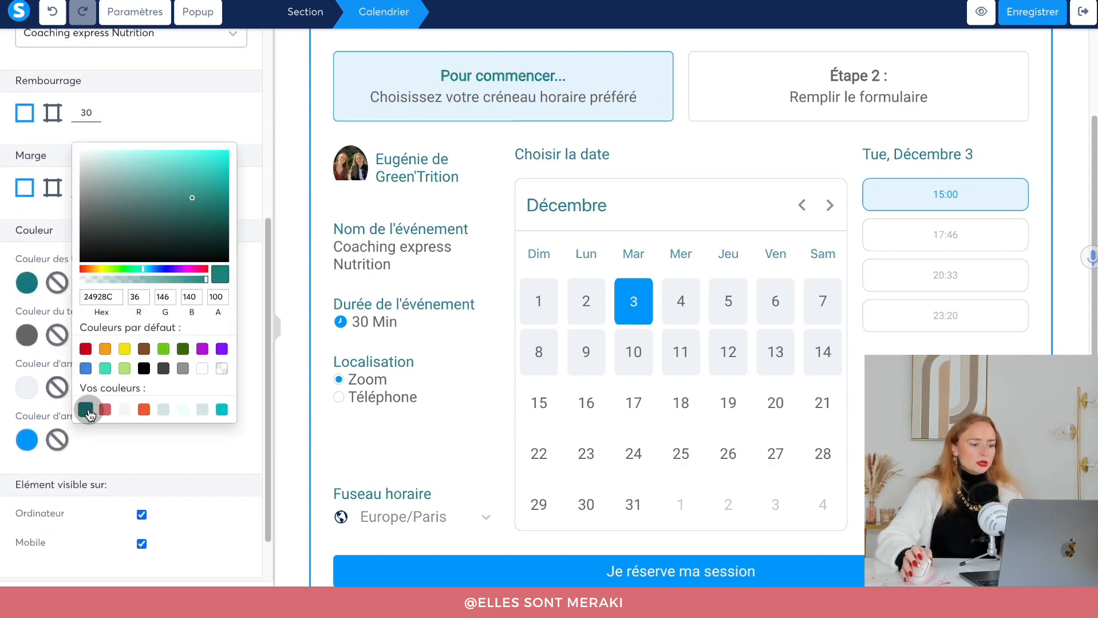
click(14, 346)
Make the calendar text black (000000) and the selected date and button teal (24928C).
click(27, 336)
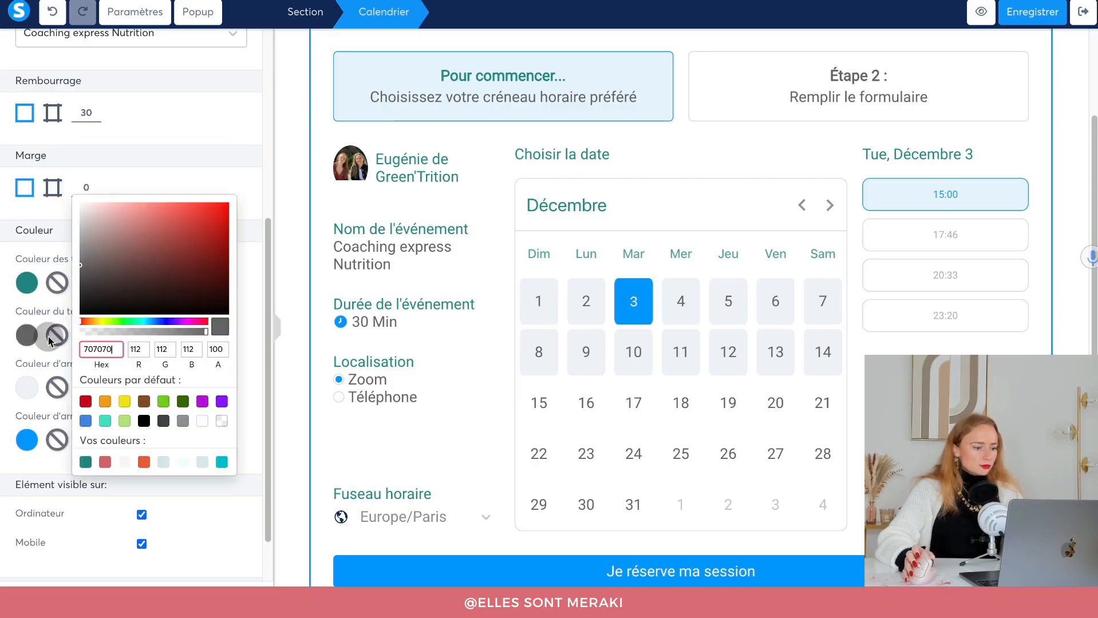
click(220, 301)
drag(234, 322, 106, 347)
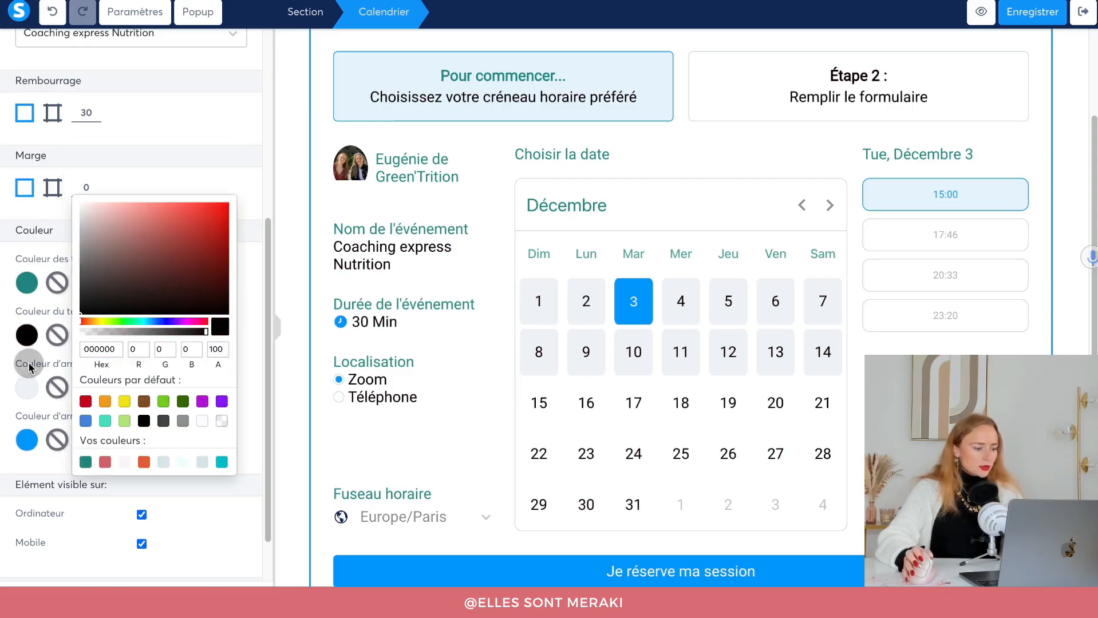
click(249, 346)
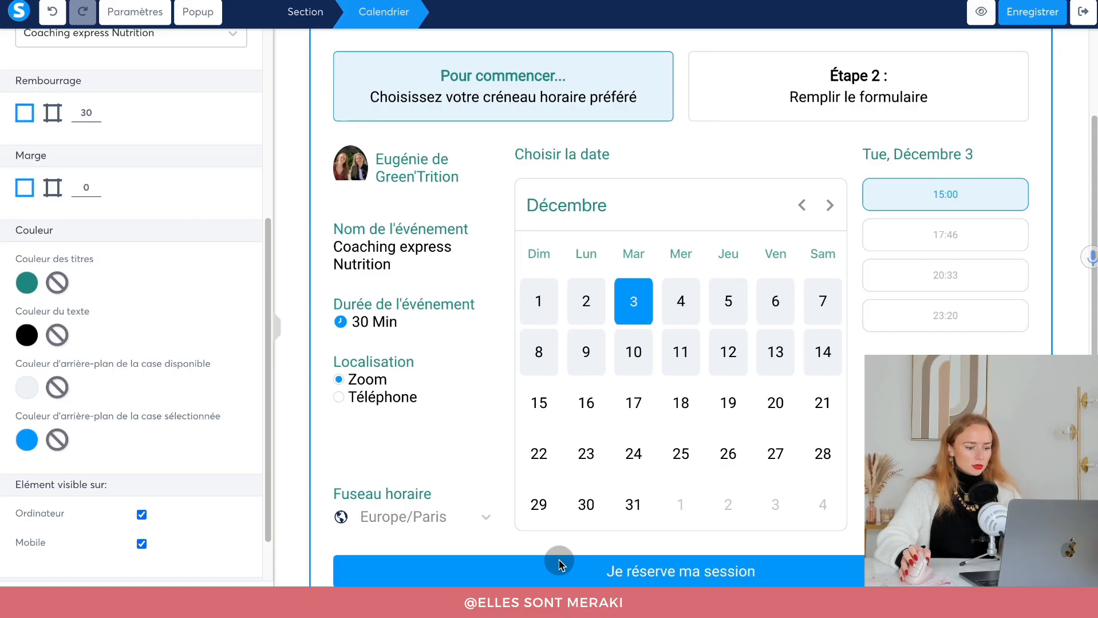
click(25, 442)
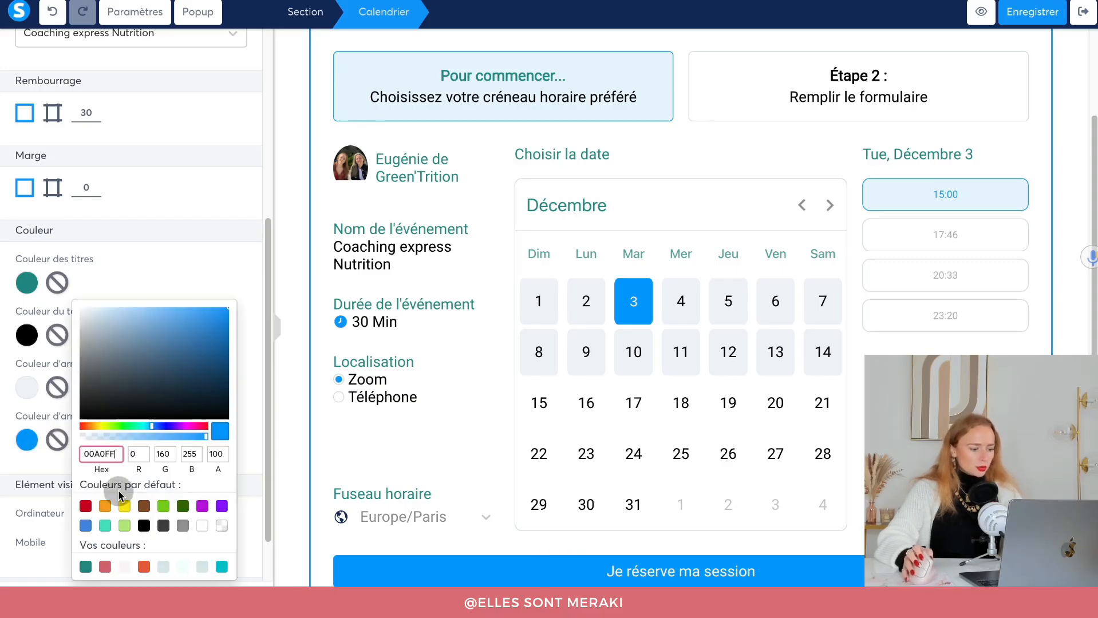
click(86, 566)
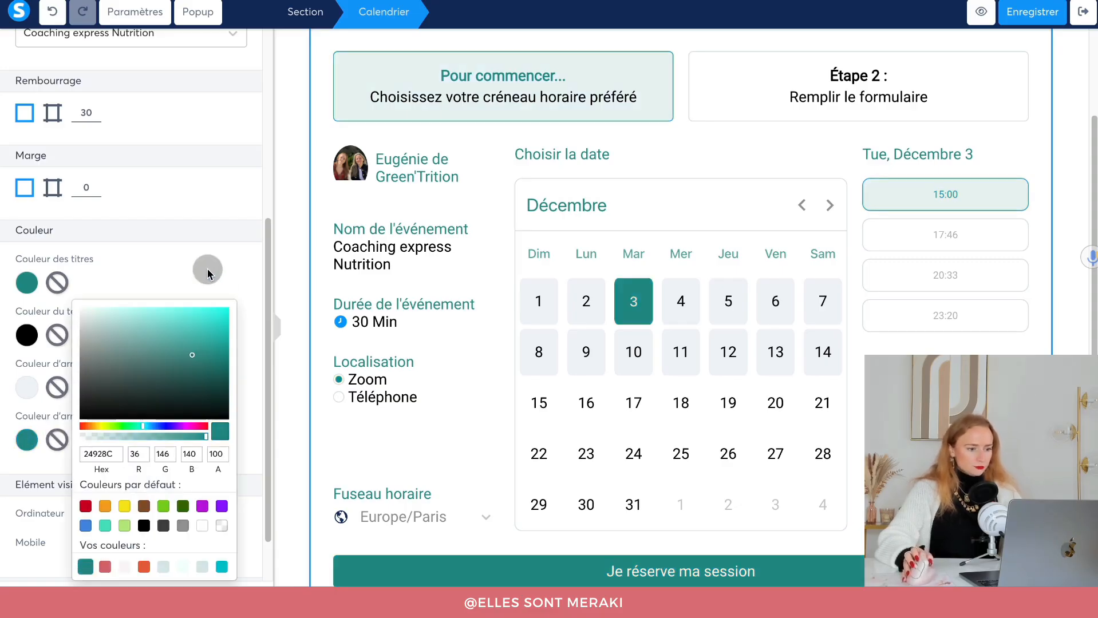
click(192, 247)
scroll(181, 423, down, 2)
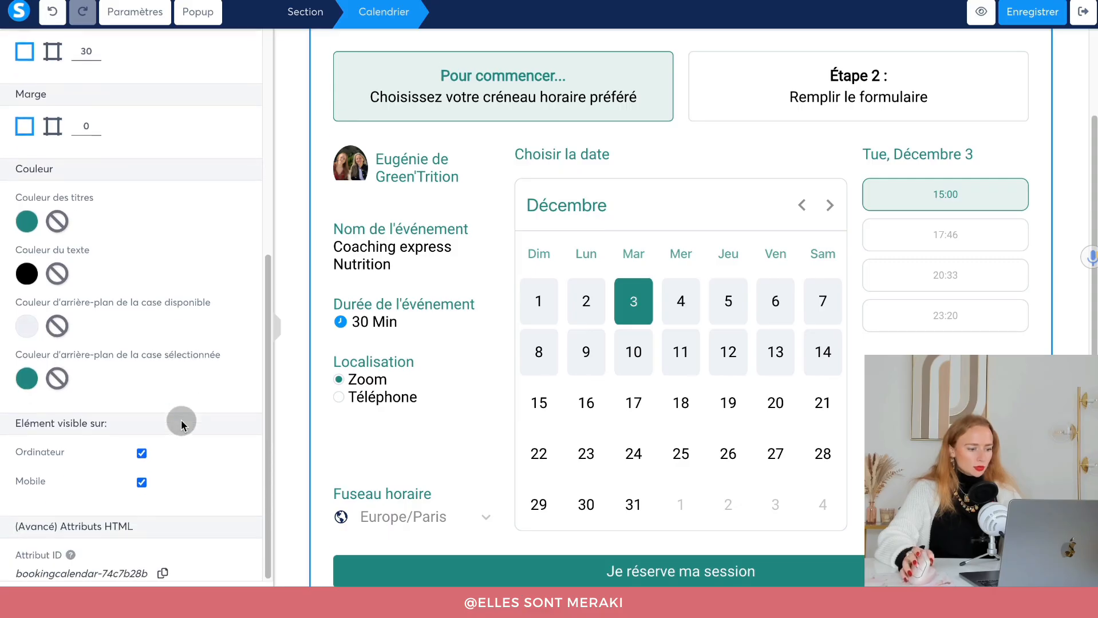
scroll(180, 424, up, 10)
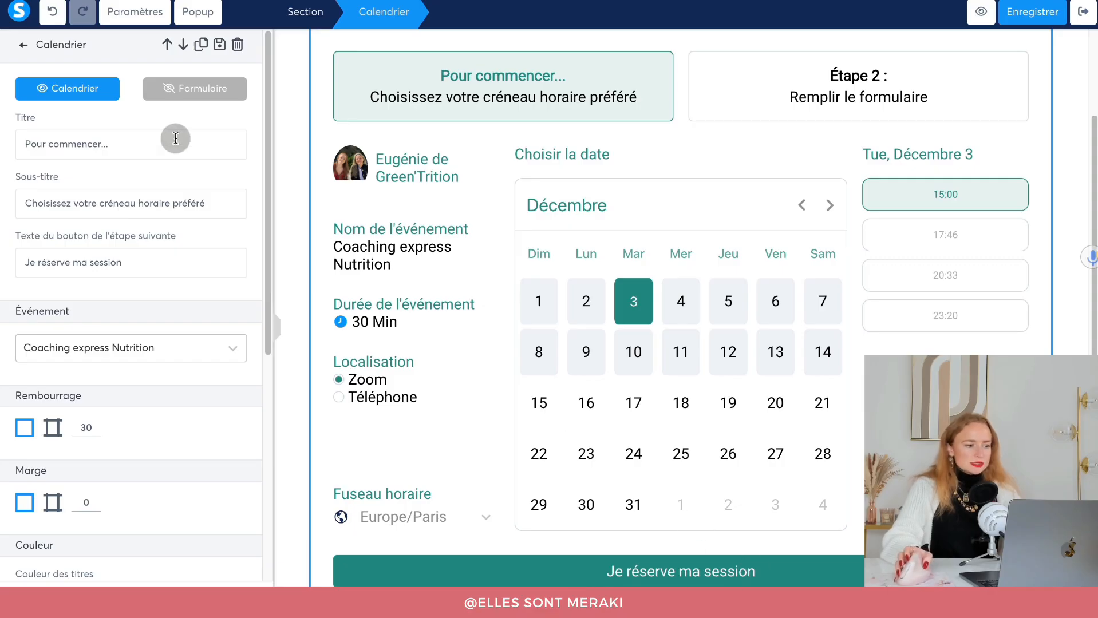
Change the page's default text font from Roboto to Quicksand.
click(141, 19)
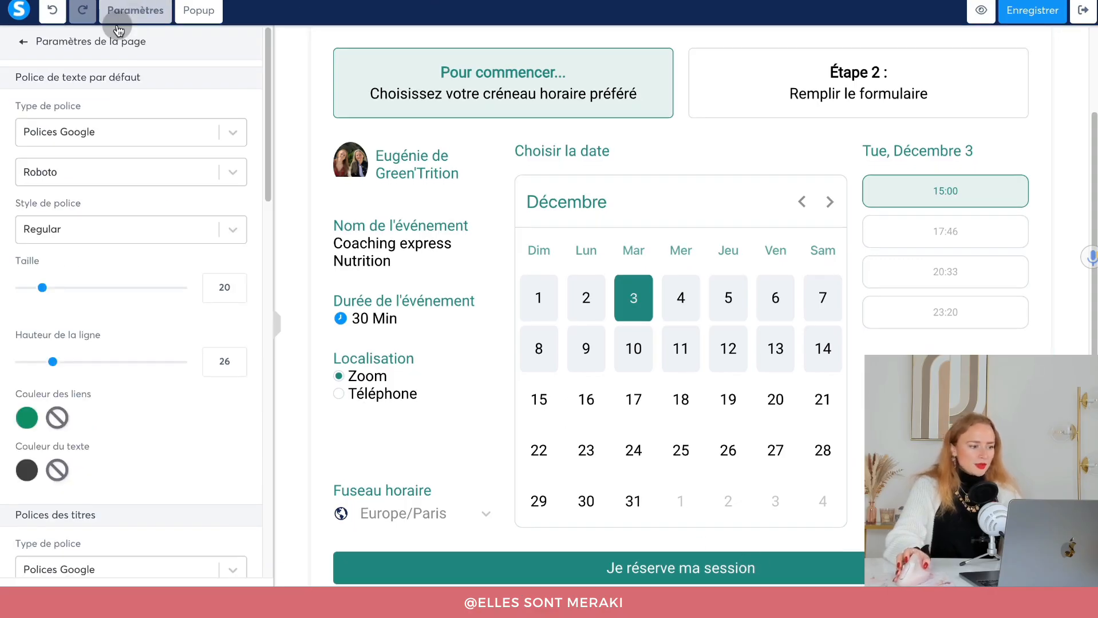
click(50, 170)
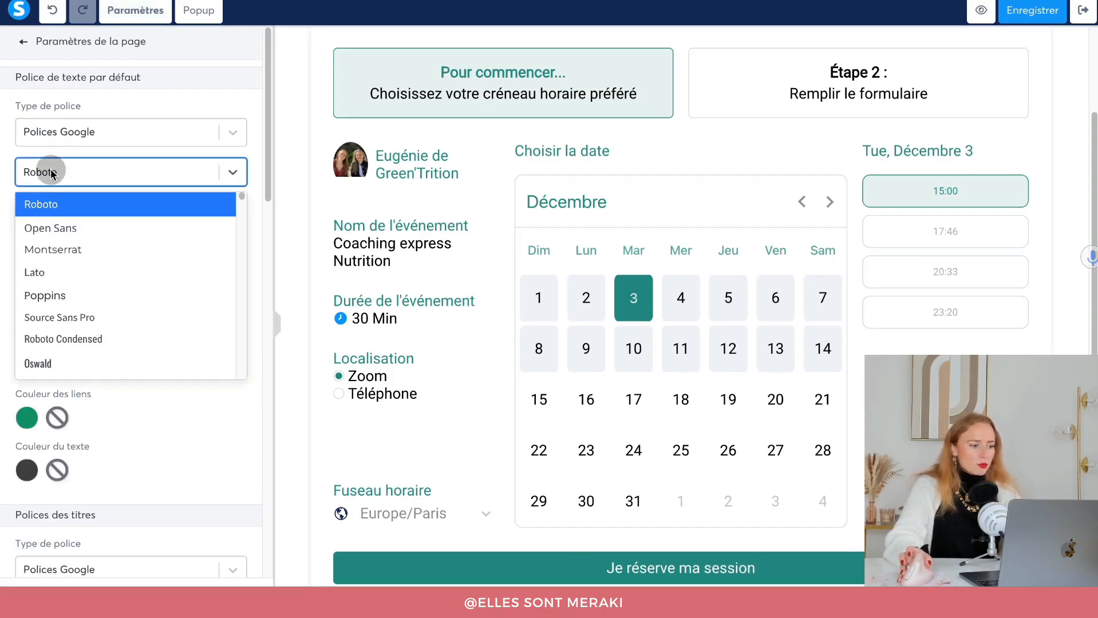
click(83, 250)
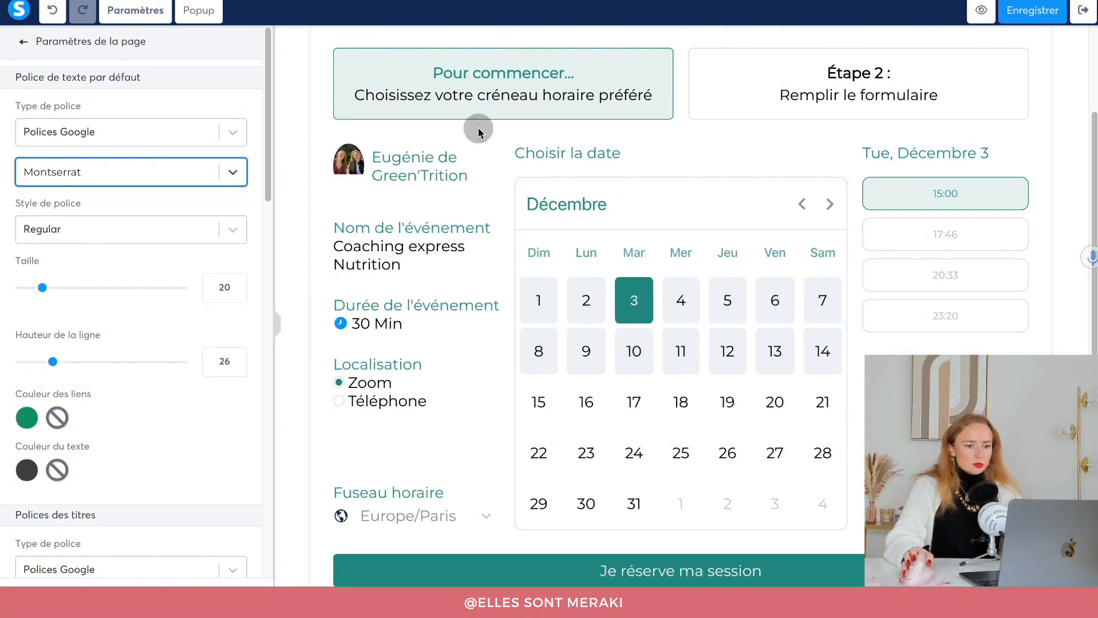
click(114, 173)
scroll(117, 306, down, 3)
scroll(114, 361, down, 10)
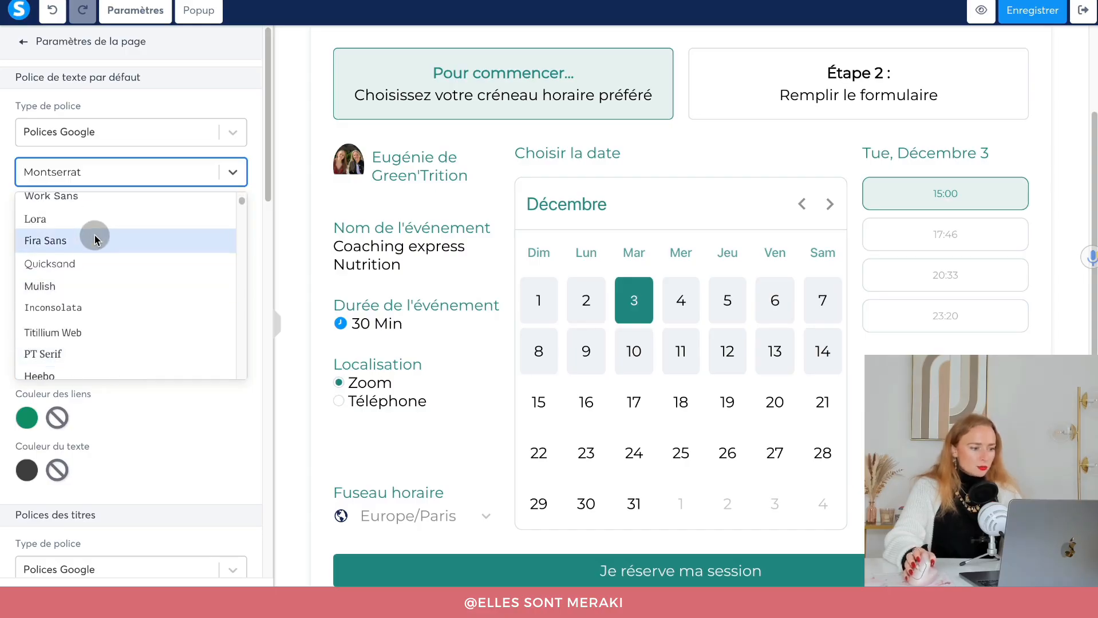
click(88, 265)
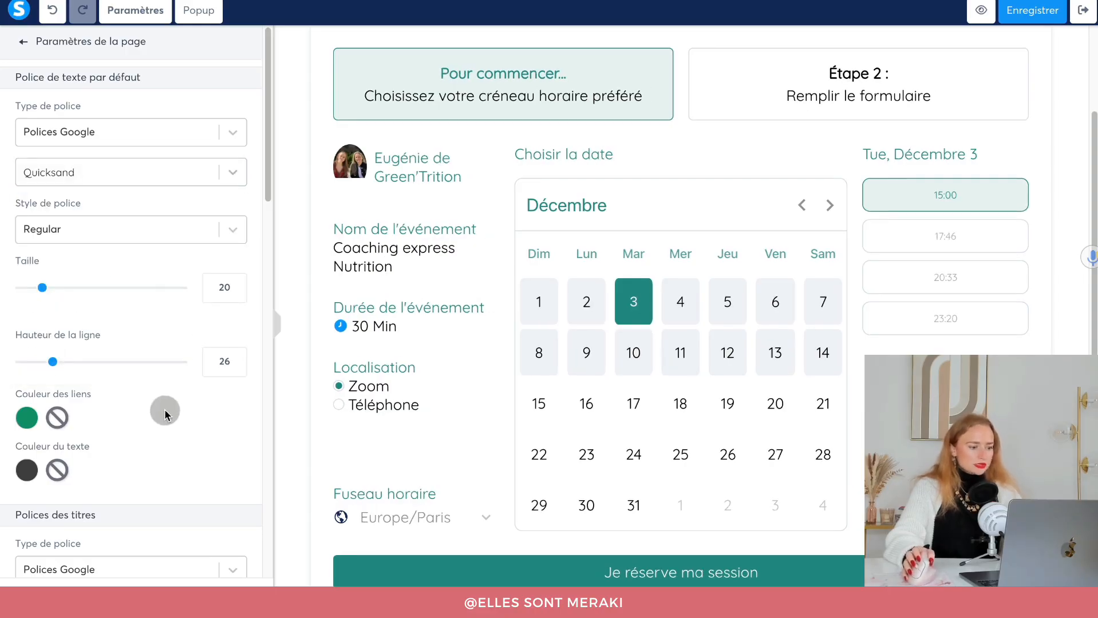
scroll(164, 411, down, 5)
scroll(163, 413, up, 4)
scroll(164, 413, up, 1)
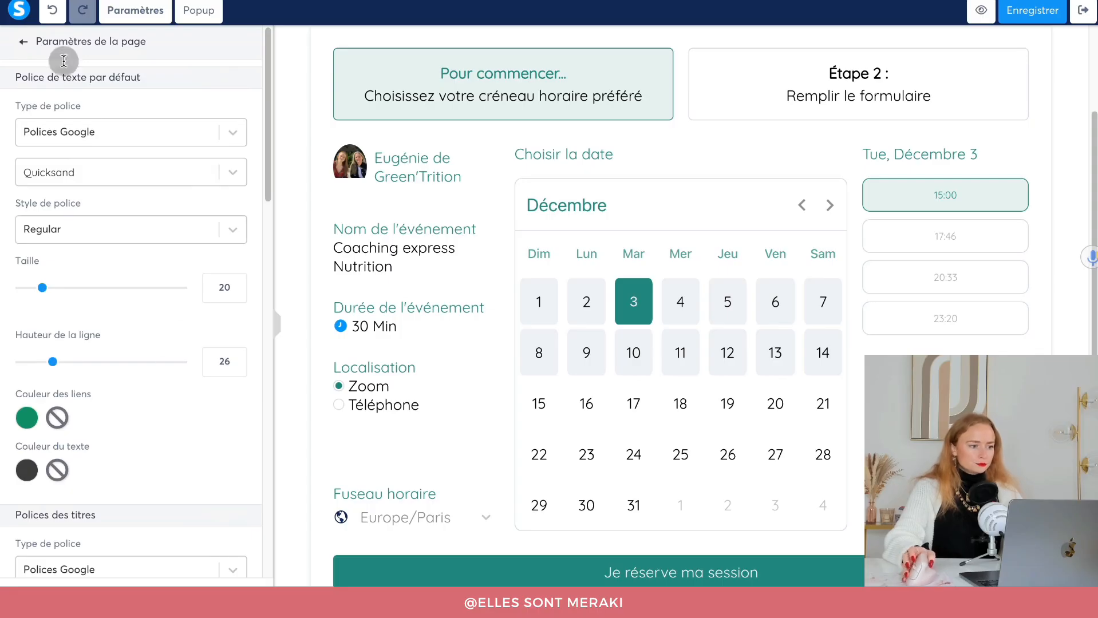
click(20, 41)
Switch the calendar to its form step and retitle it 'Pour finir…'.
click(484, 142)
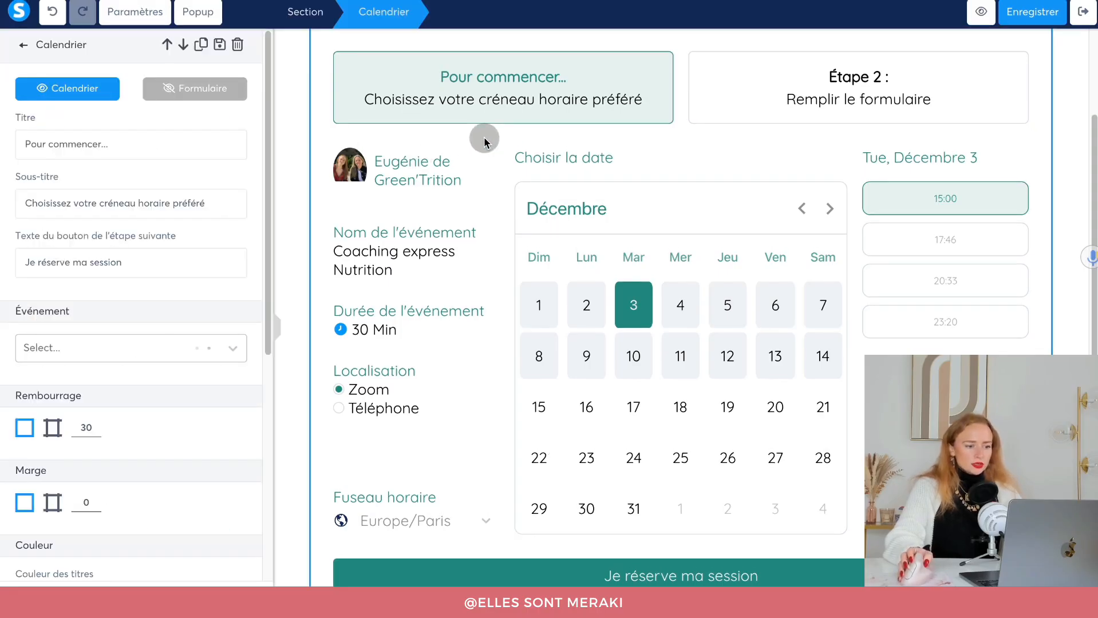
scroll(176, 363, down, 6)
scroll(176, 367, up, 6)
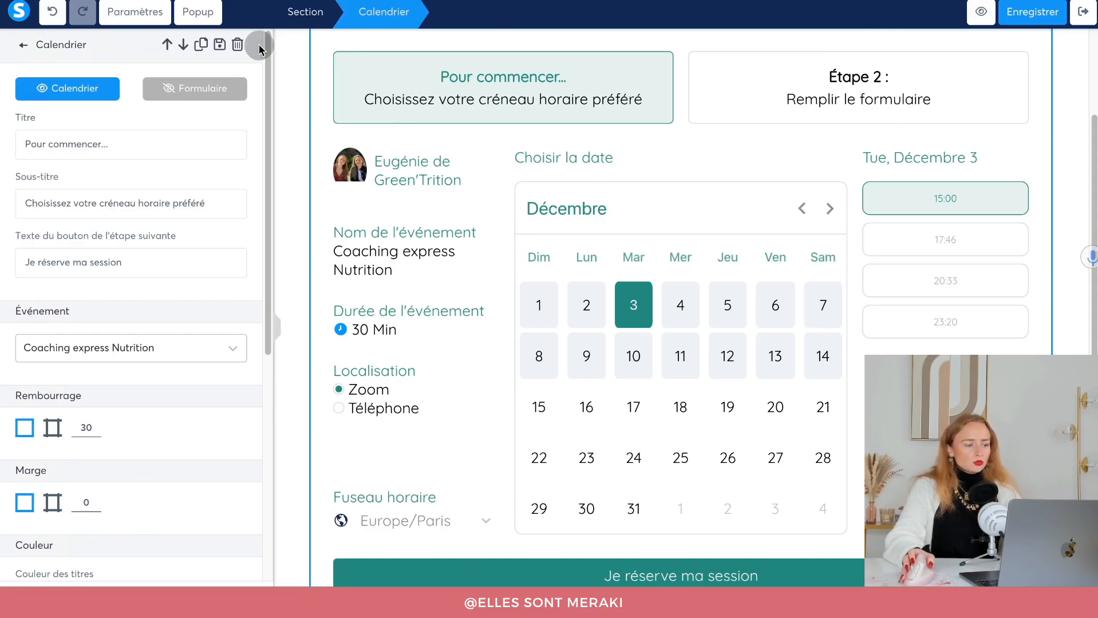
click(175, 97)
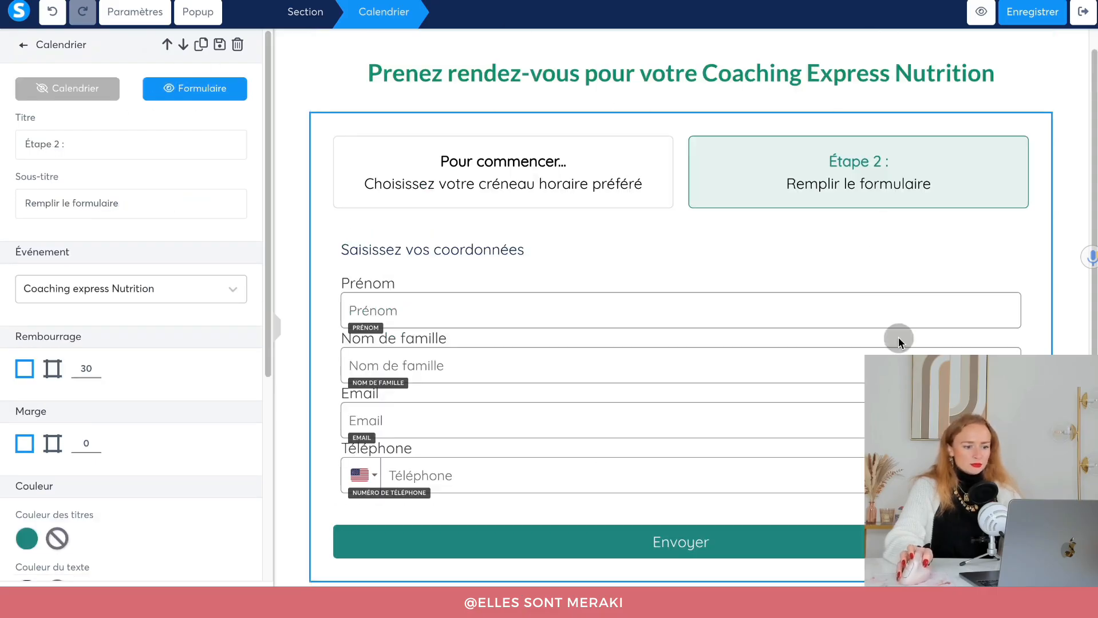
drag(80, 144, 2, 143)
text(Pour finir...)
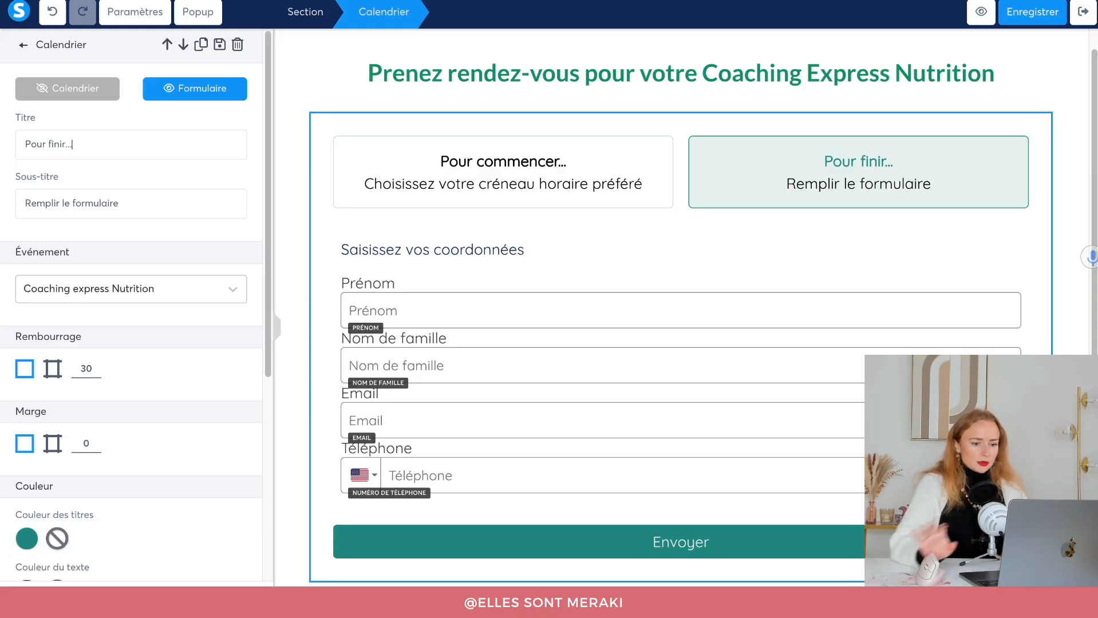
Change the form step's subtitle to 'Remplissez le formulaire'.
click(162, 197)
click(58, 196)
key(BackSpace)
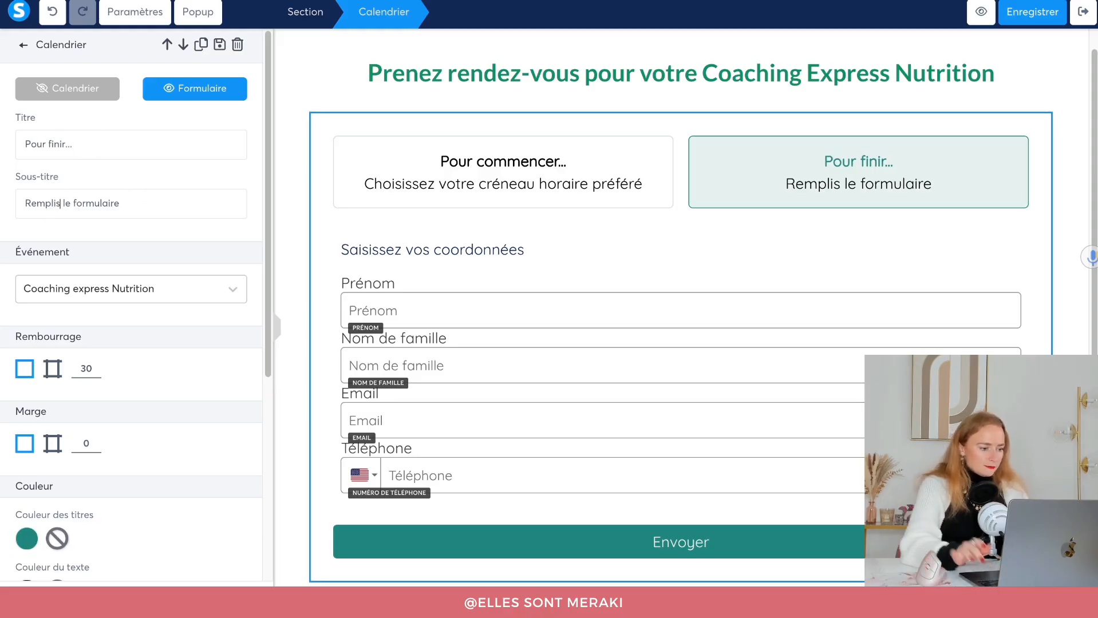
text(ssez)
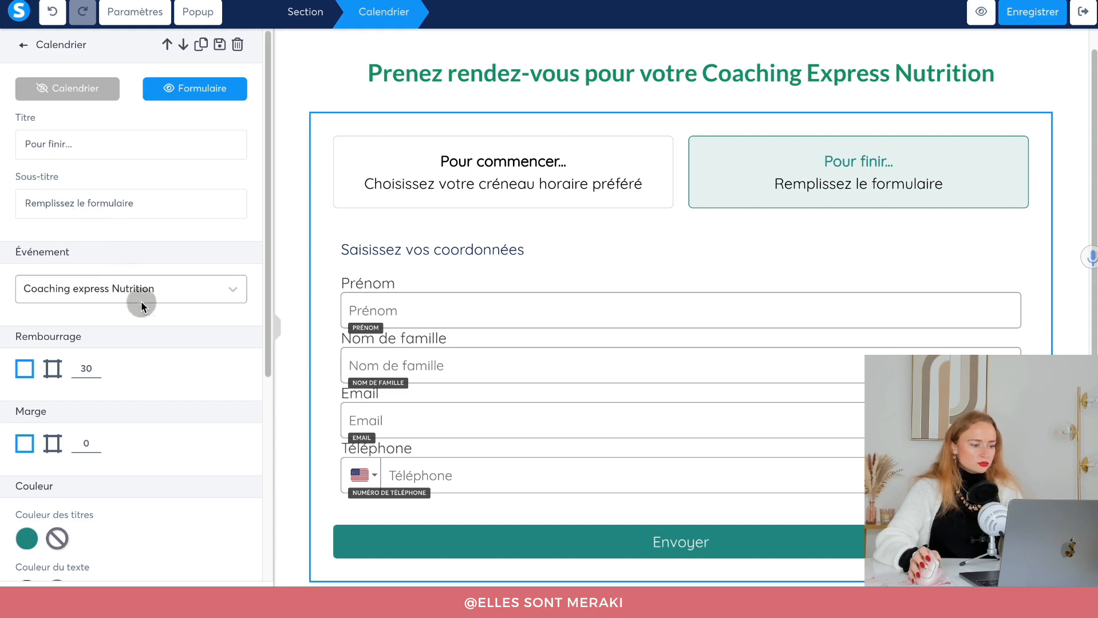
scroll(165, 458, down, 1)
scroll(164, 457, down, 3)
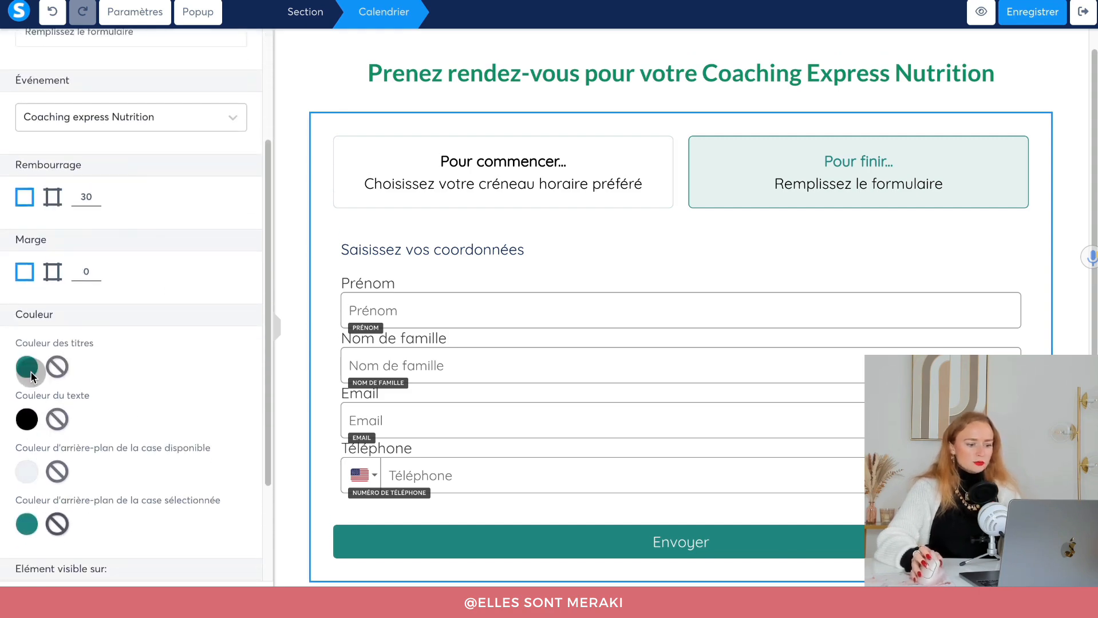
scroll(142, 457, down, 2)
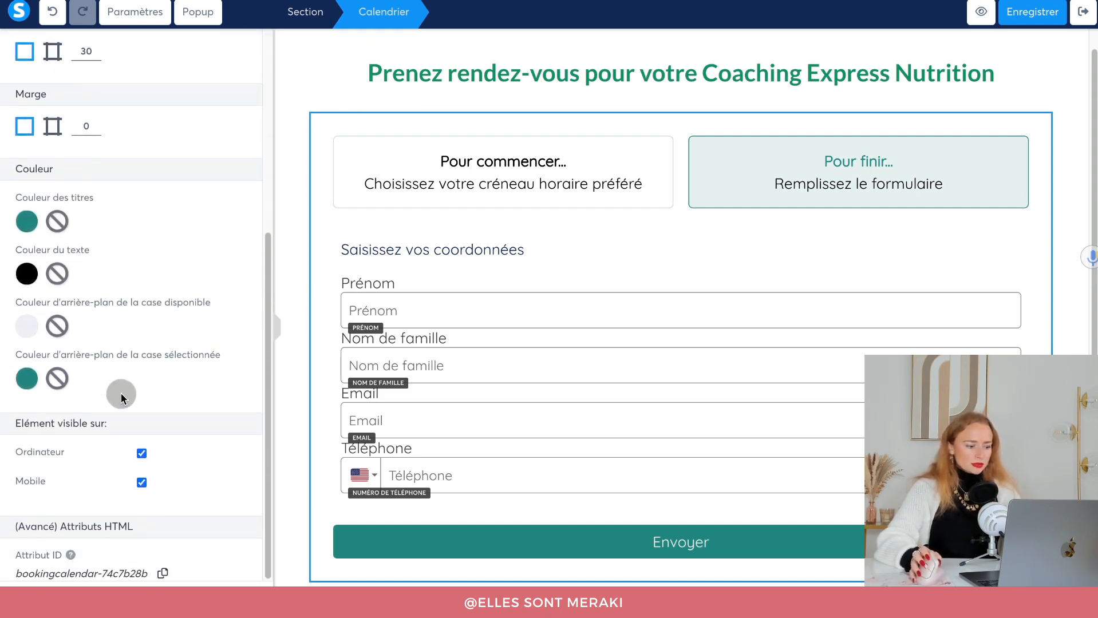
click(446, 318)
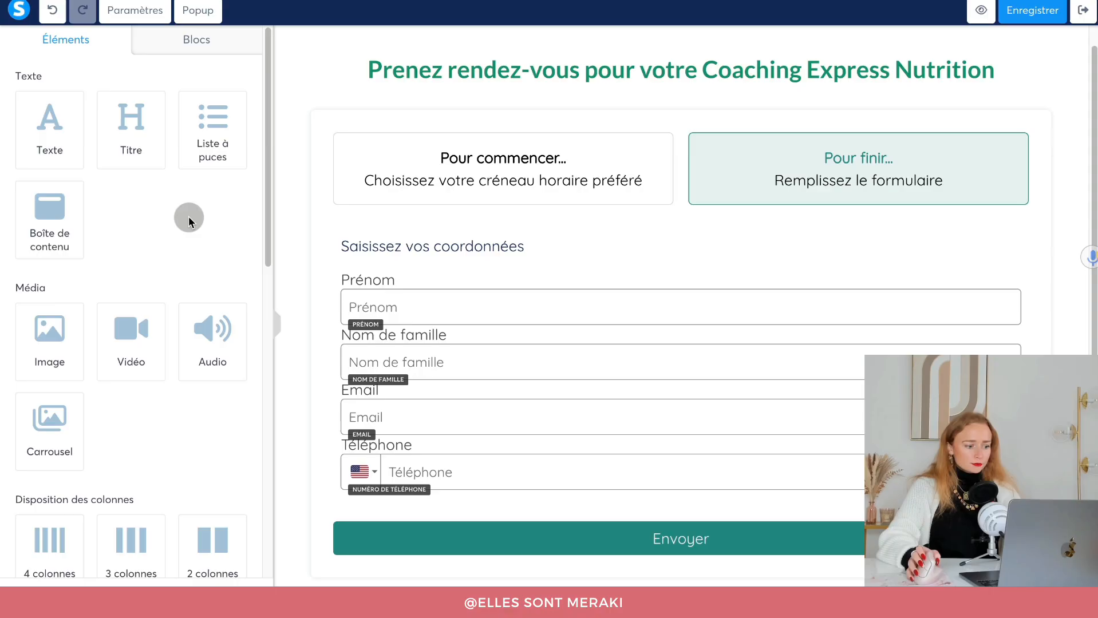
Add a new form field to the booking form and make it ask for date of birth.
scroll(189, 218, down, 1)
scroll(177, 230, down, 10)
scroll(177, 230, up, 4)
scroll(176, 229, up, 2)
scroll(171, 228, down, 6)
drag(50, 151, 547, 368)
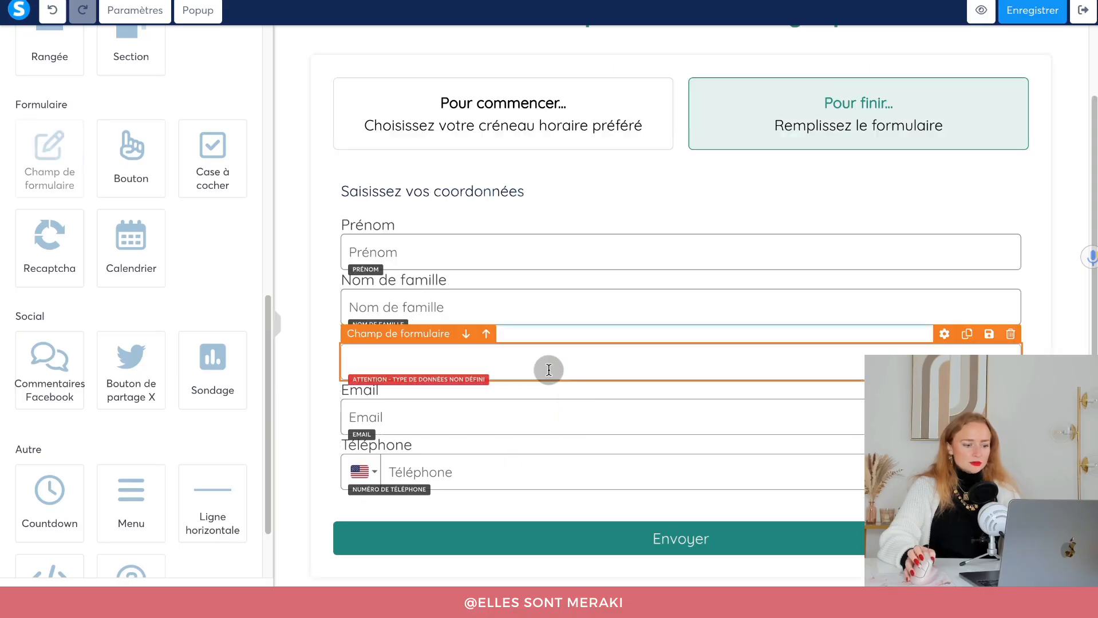
click(856, 359)
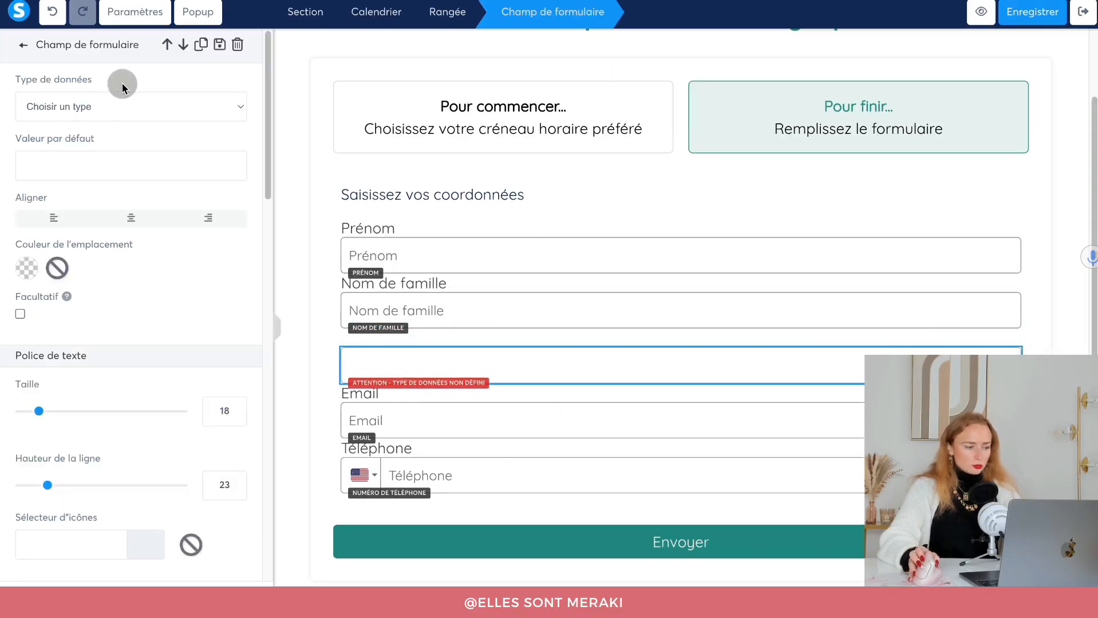
click(115, 107)
click(103, 172)
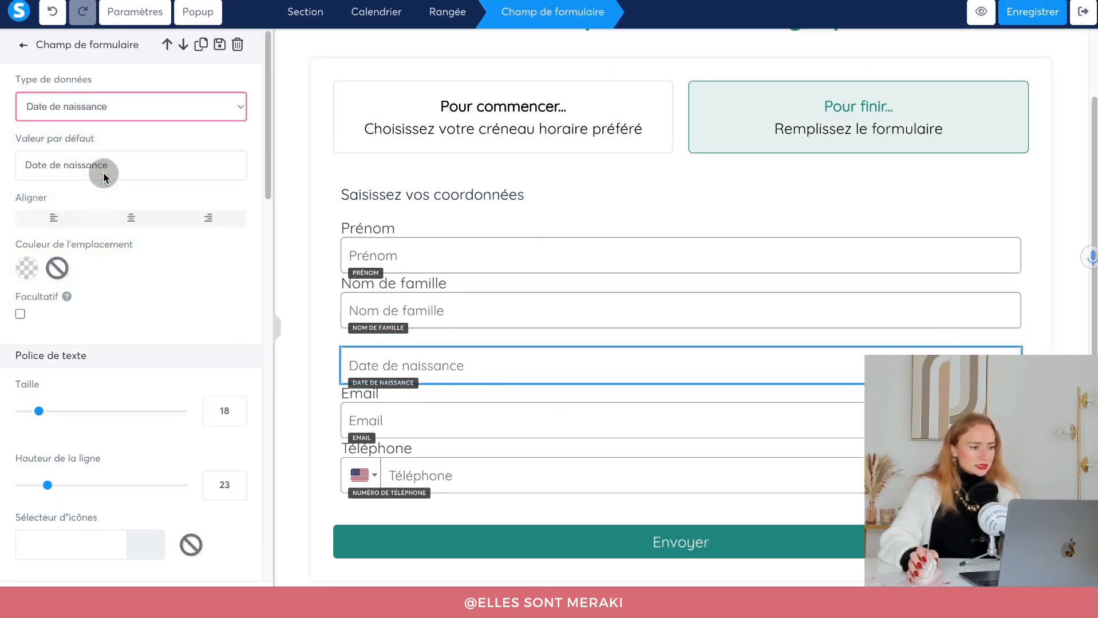
click(598, 409)
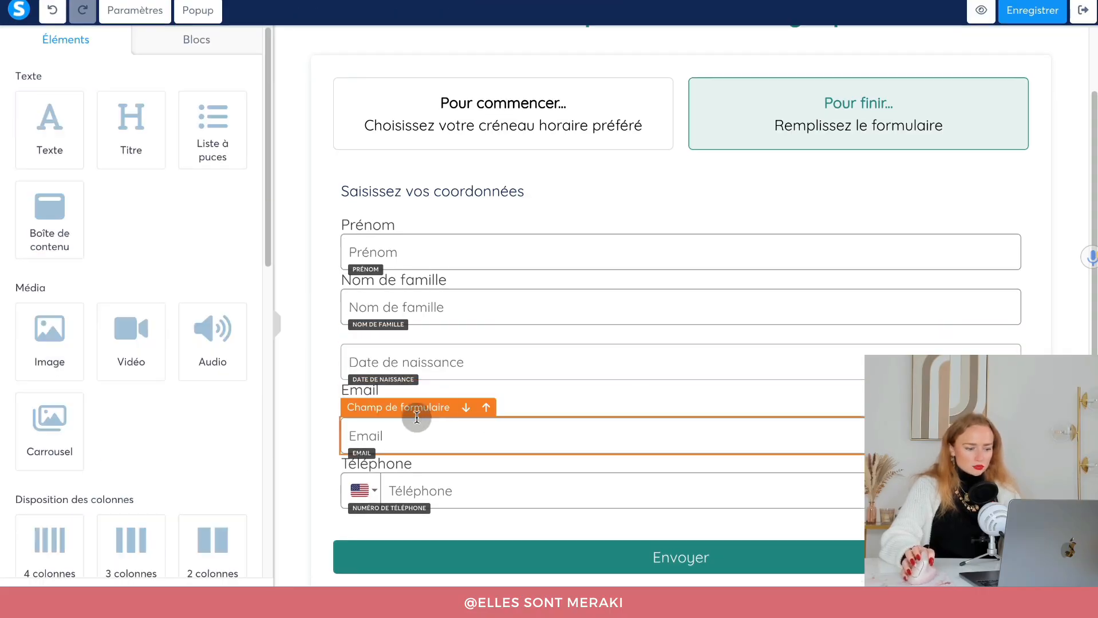
Copy the Email label above the date field and retype its text starting with 'D'.
drag(407, 411, 440, 348)
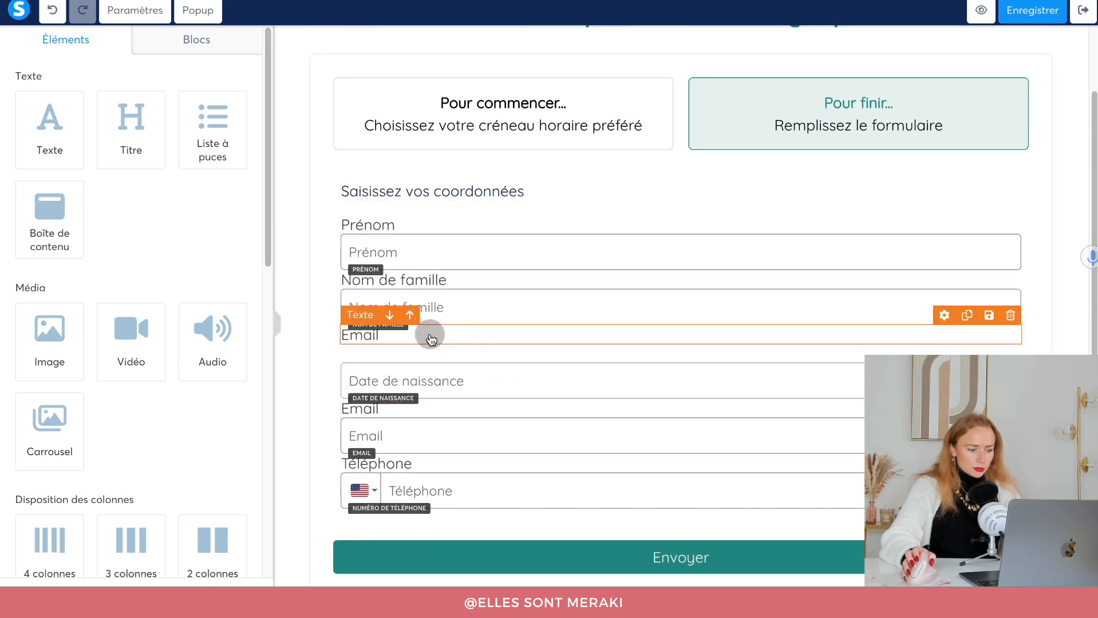
double_click(429, 334)
text(Date de naissance)
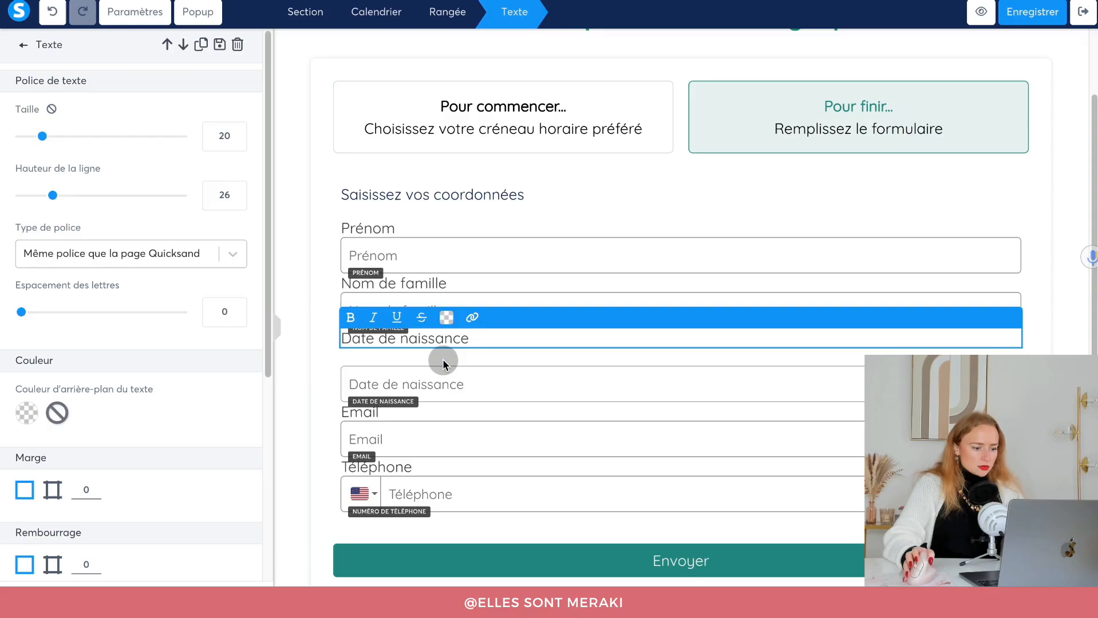
click(402, 372)
Reduce the form field's top margin to about 4 and delete the 'Saisissez vos coordonnées' text.
scroll(44, 385, down, 5)
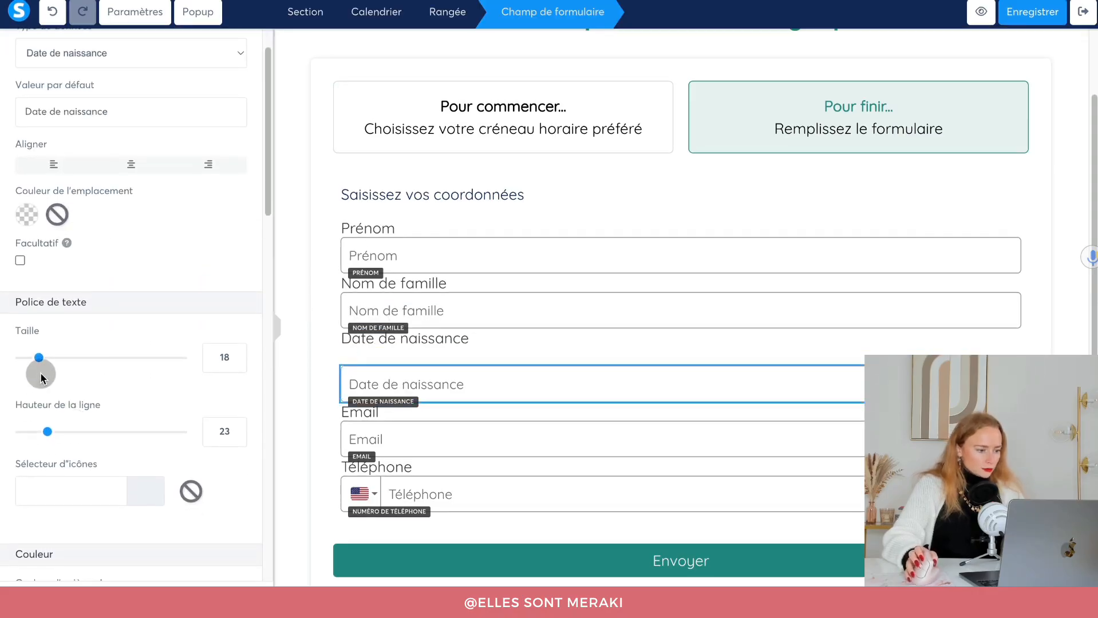
drag(40, 490, 26, 489)
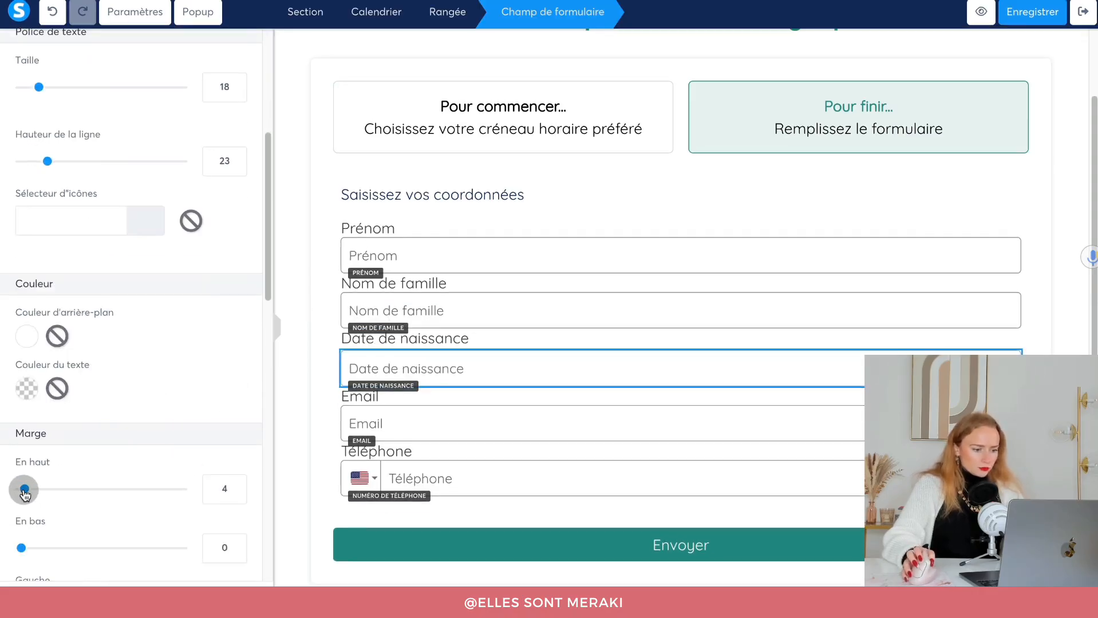
click(517, 194)
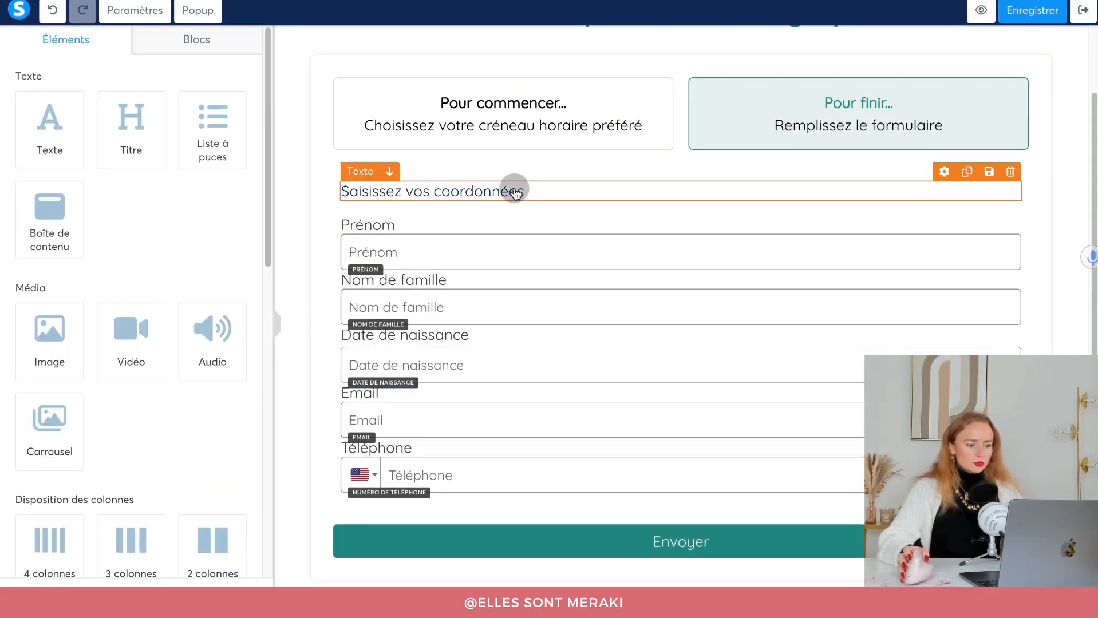
click(1014, 179)
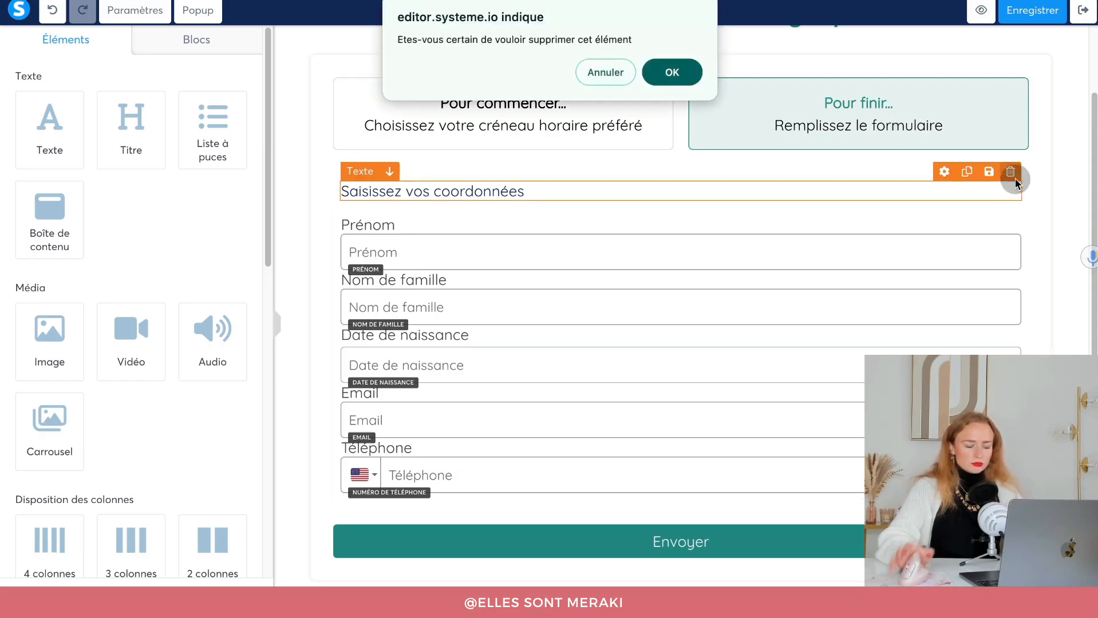
key(Return)
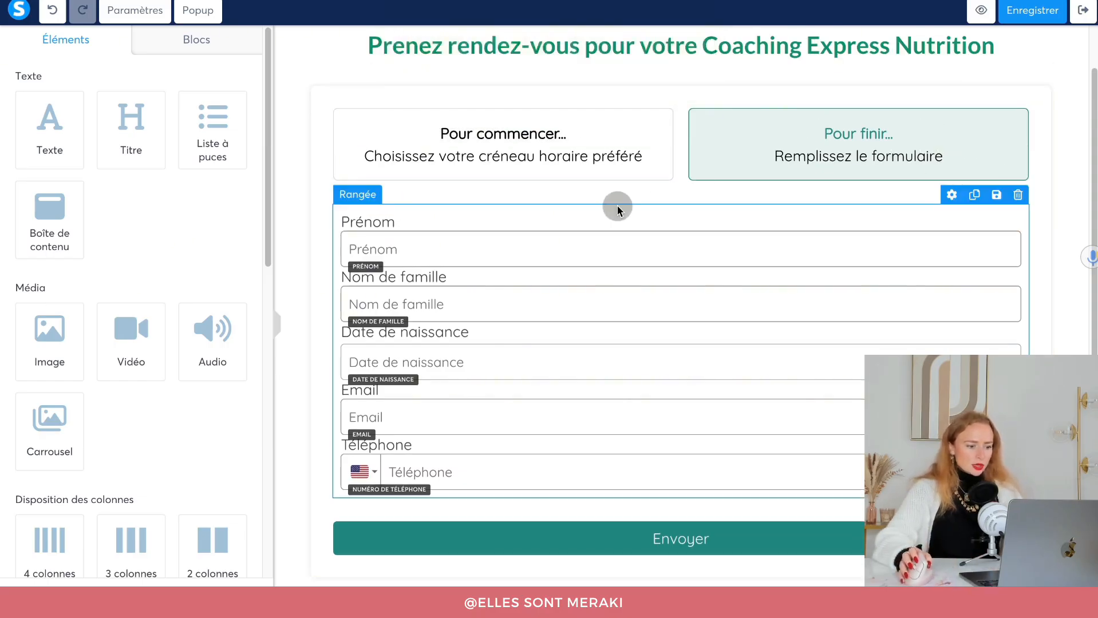
Set the form row's top padding to 0, then save and exit the Calendrier page editor.
click(618, 207)
click(53, 187)
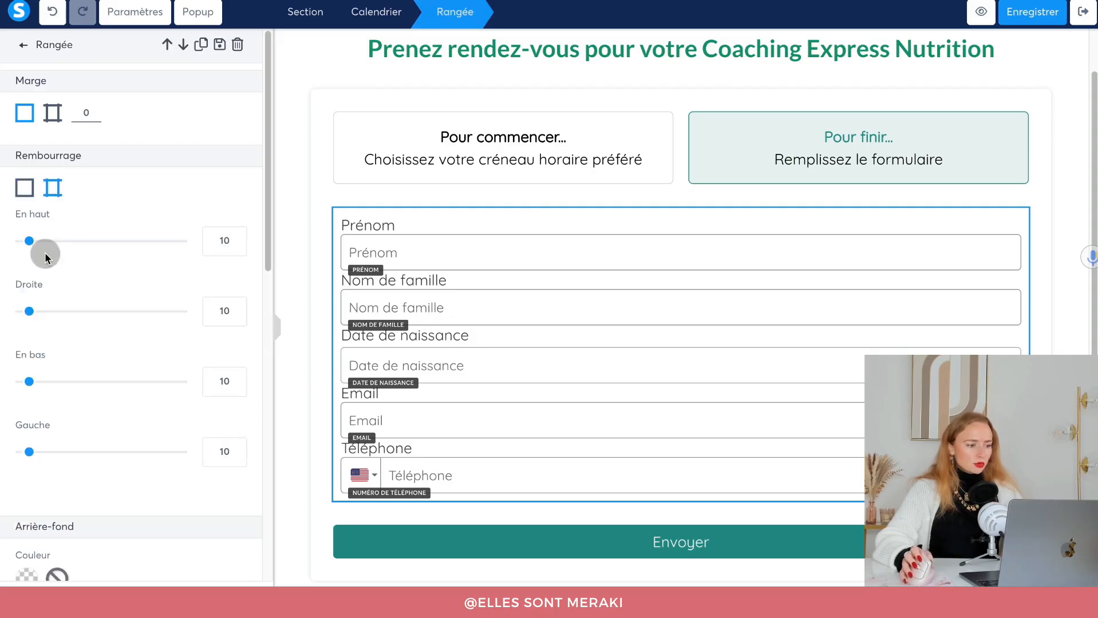
drag(29, 250, 7, 242)
click(900, 174)
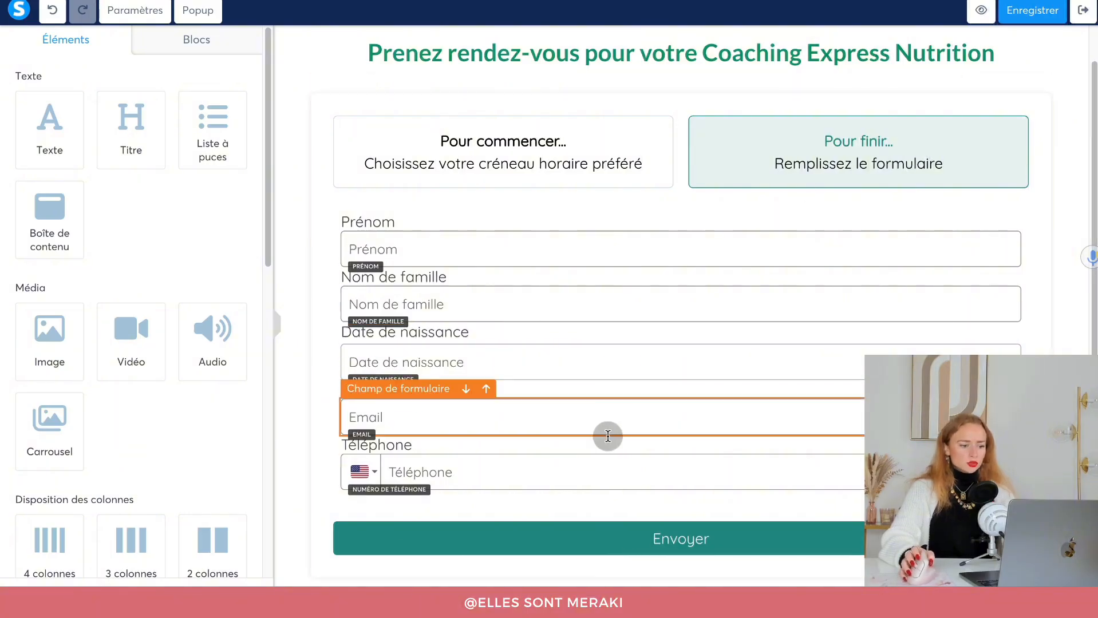
click(1030, 17)
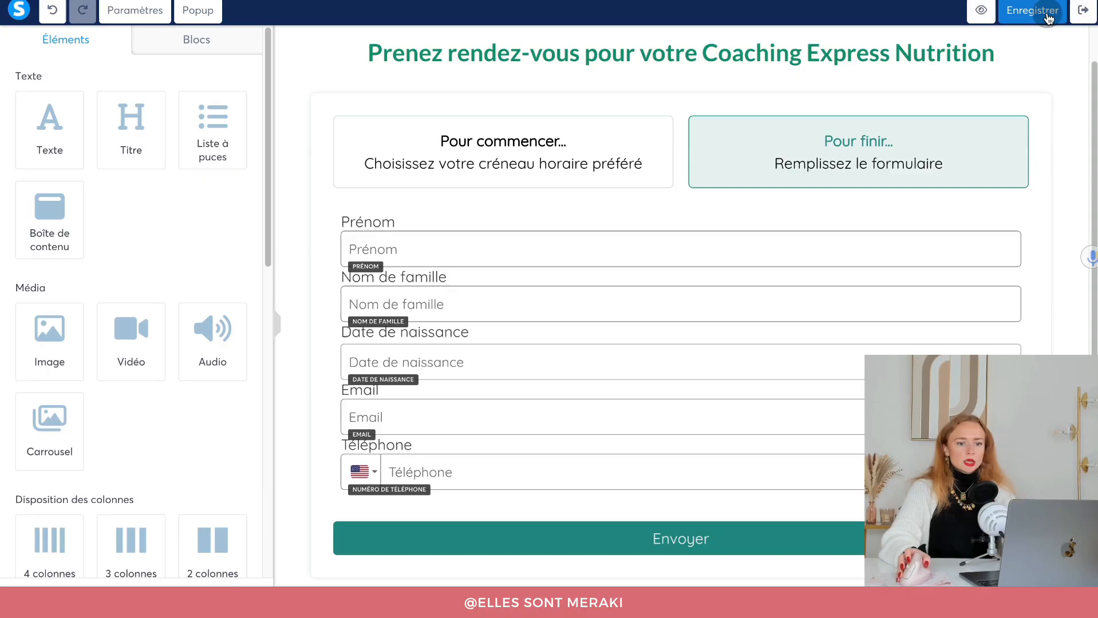
click(1080, 12)
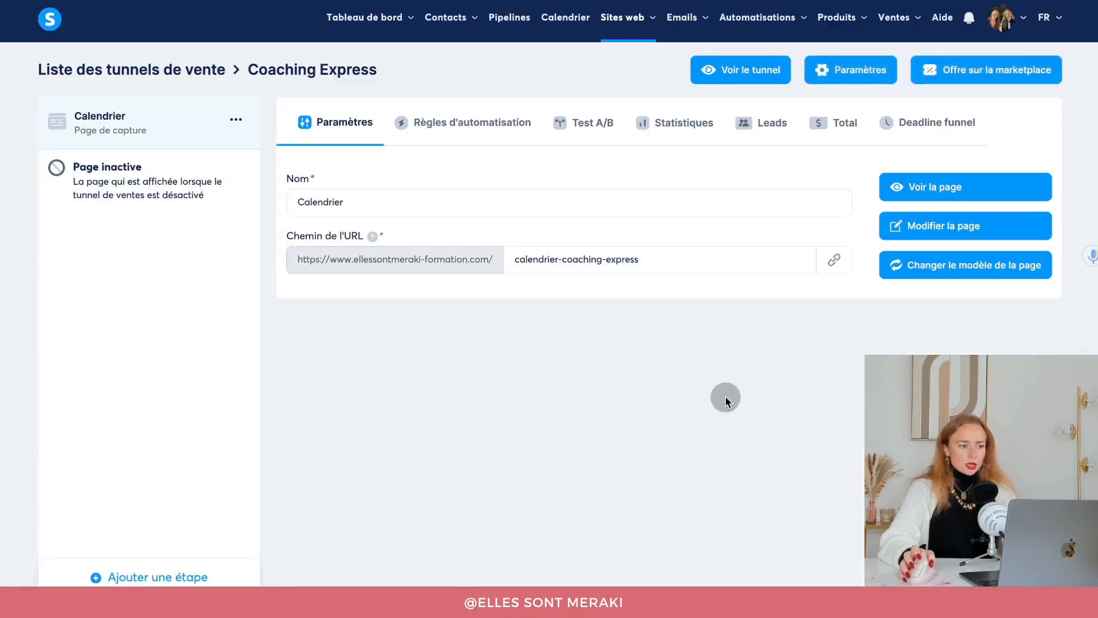
Add a funnel step named 'Réservation confirmée' of type Page de remerciement.
click(101, 577)
click(491, 284)
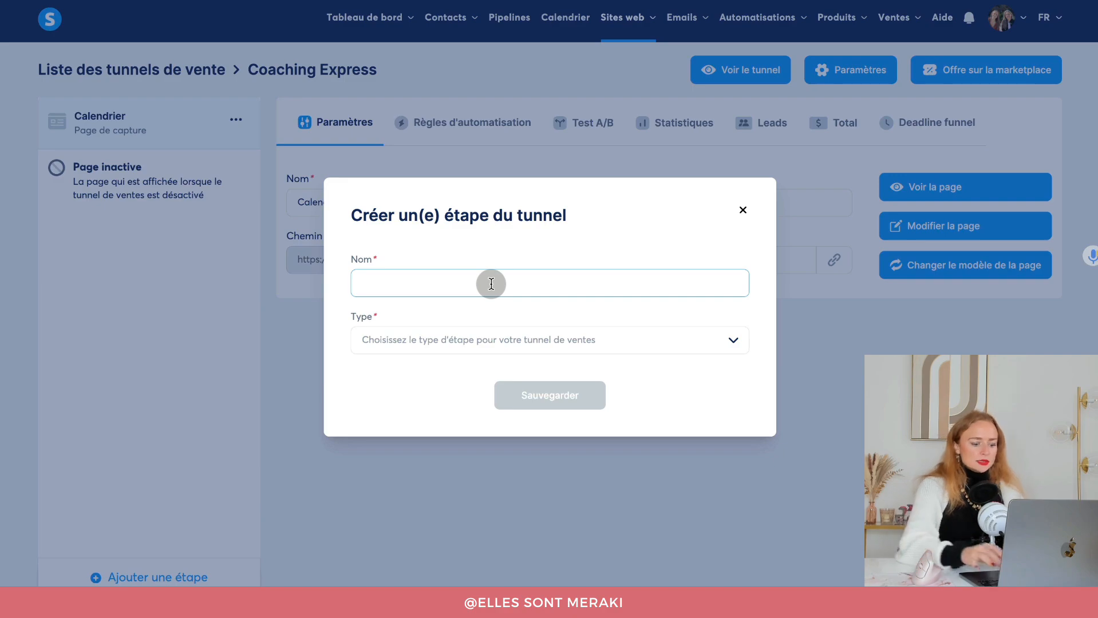
text(Réservation confirmée)
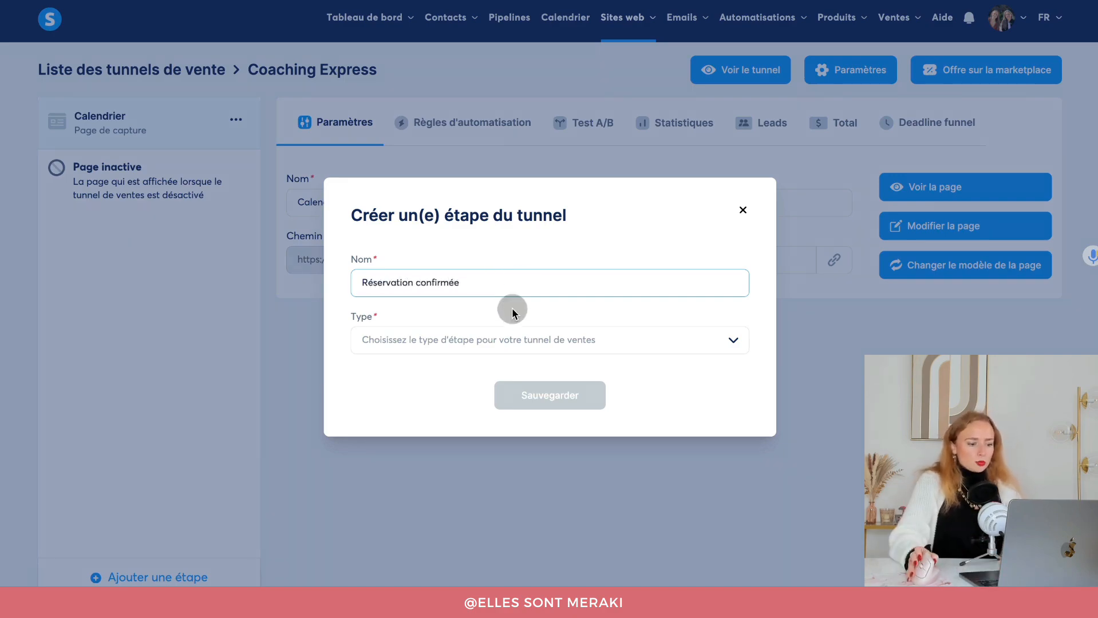
click(516, 338)
click(371, 412)
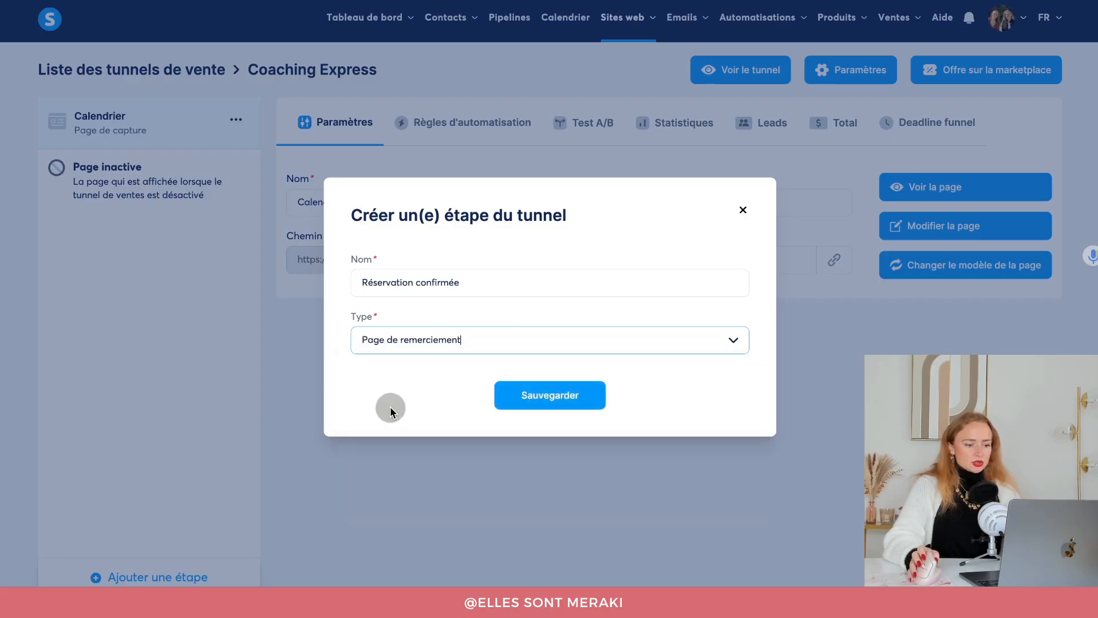
click(527, 398)
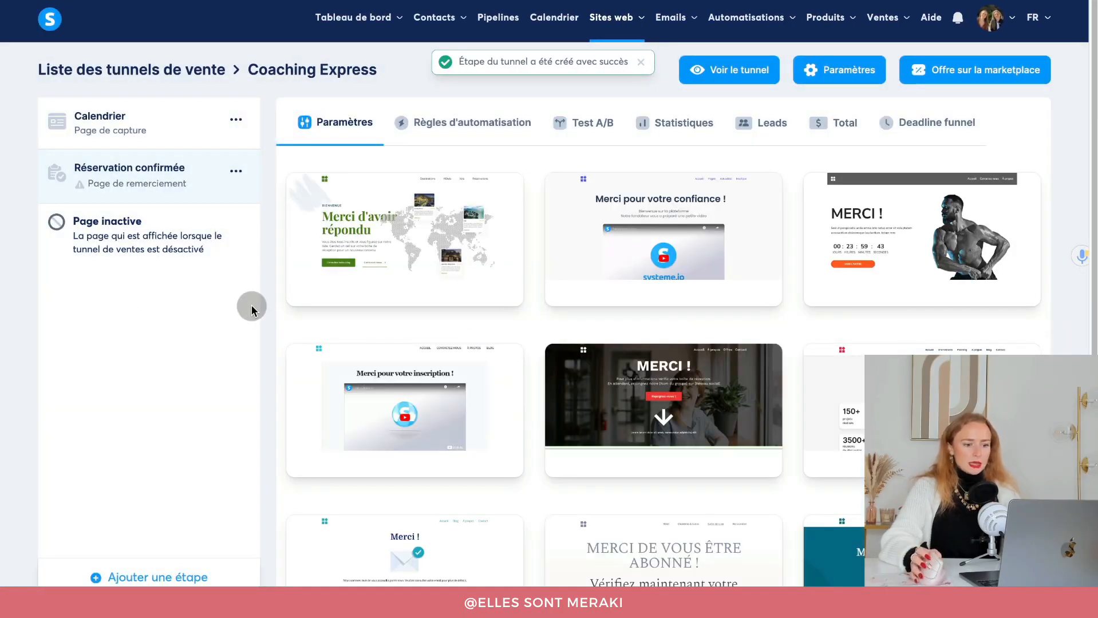
Apply the Merci template and change the step's URL path to 'reservation-confirmee'.
scroll(522, 447, down, 2)
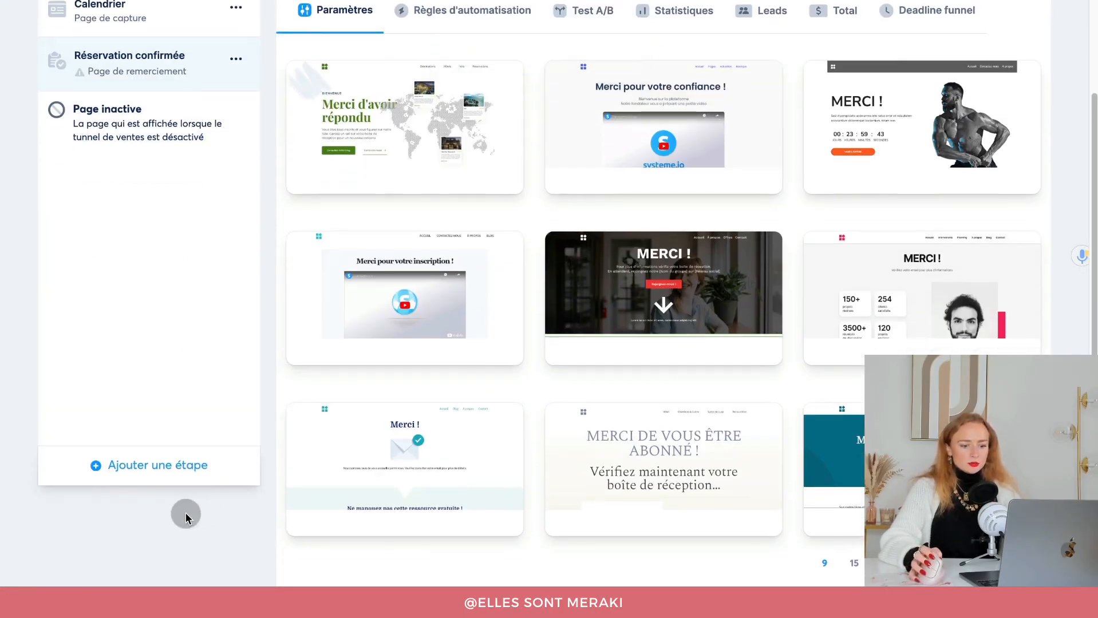
click(364, 471)
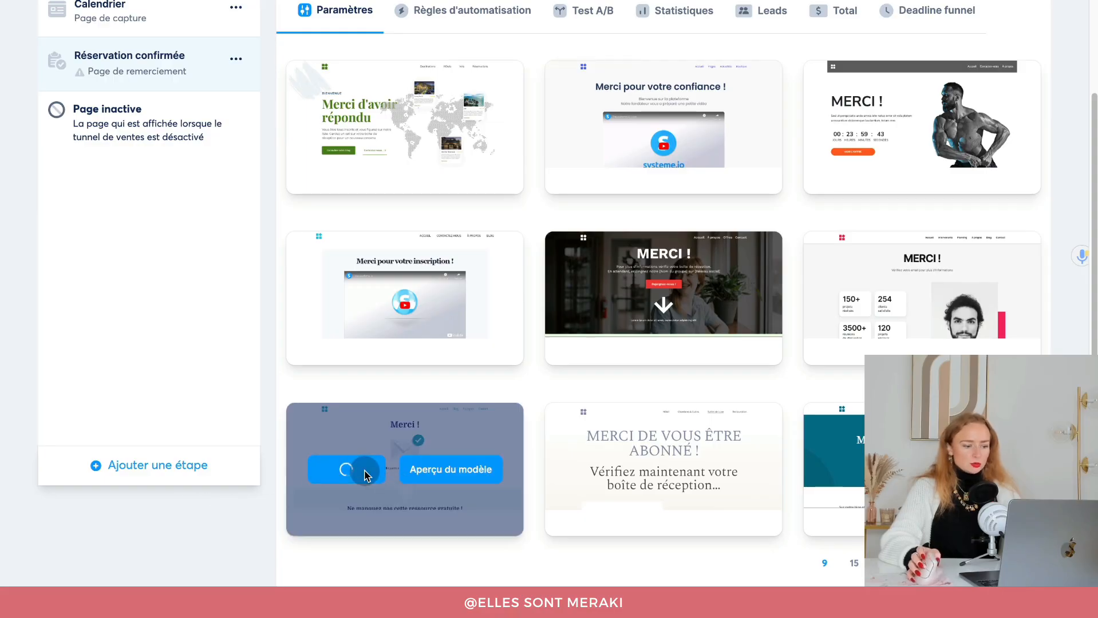
drag(568, 259, 511, 259)
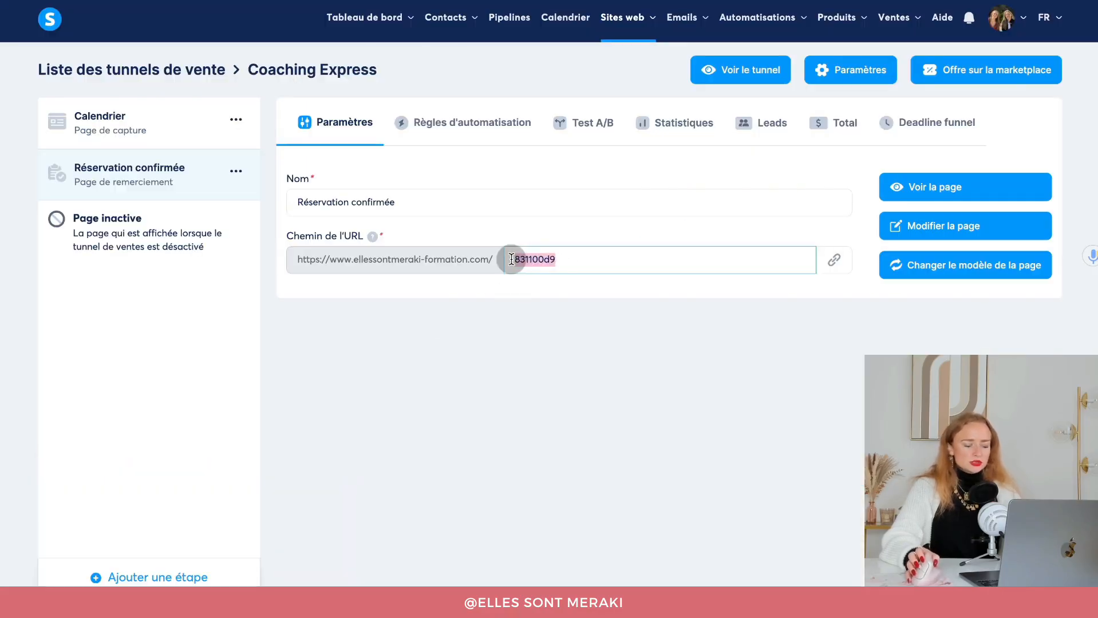
text(reservation-confirmee)
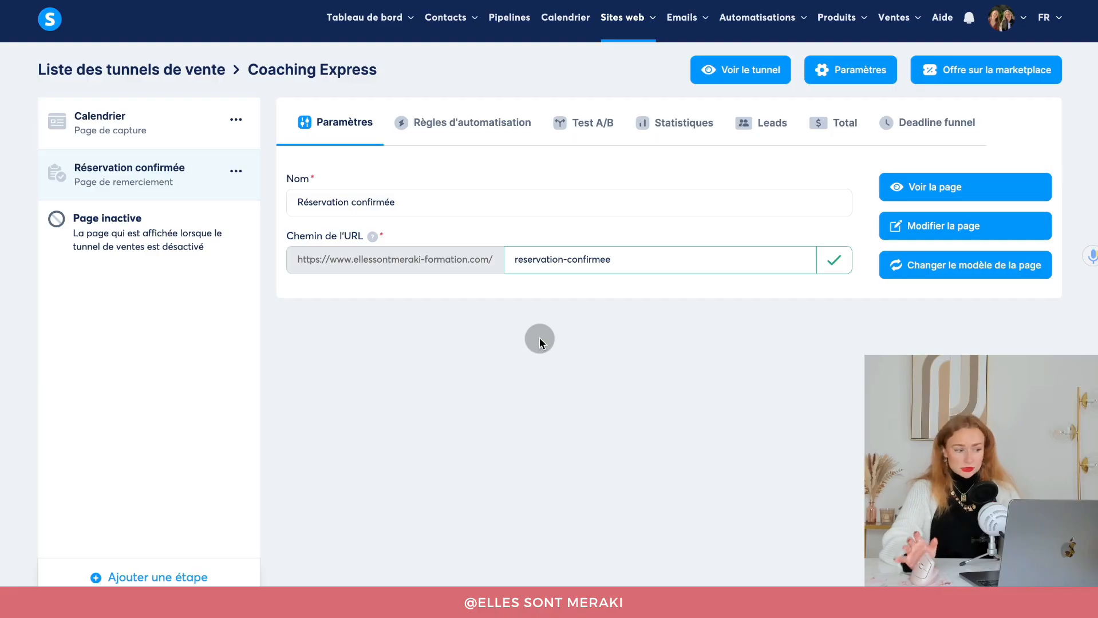
Delete the template's header, Merci, Ne manquez pas and footer sections from the thank-you page.
click(931, 226)
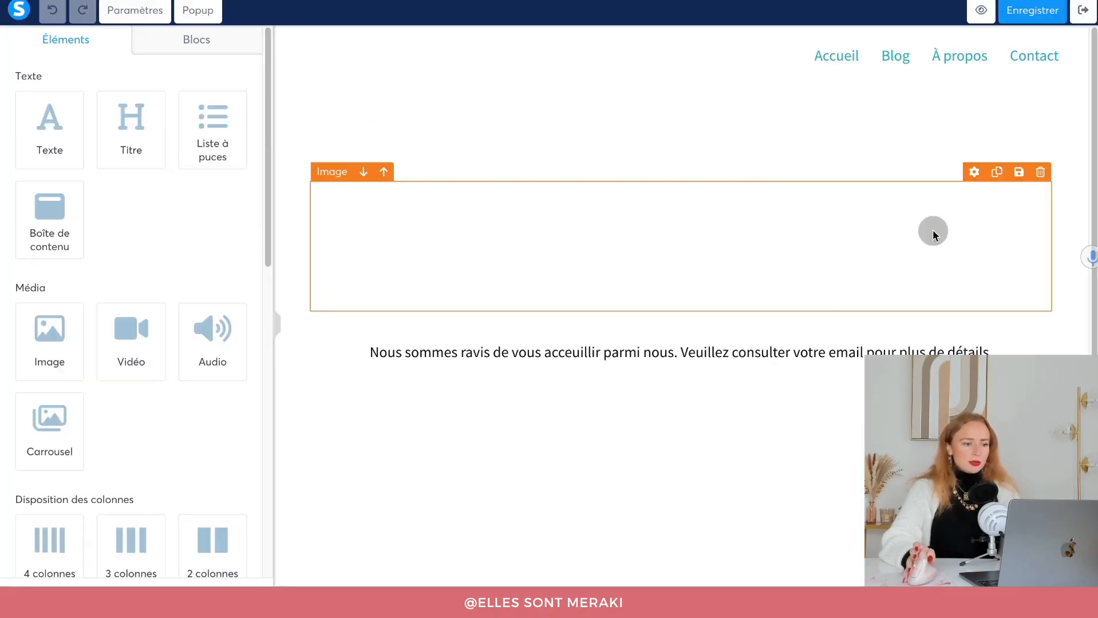
click(1079, 35)
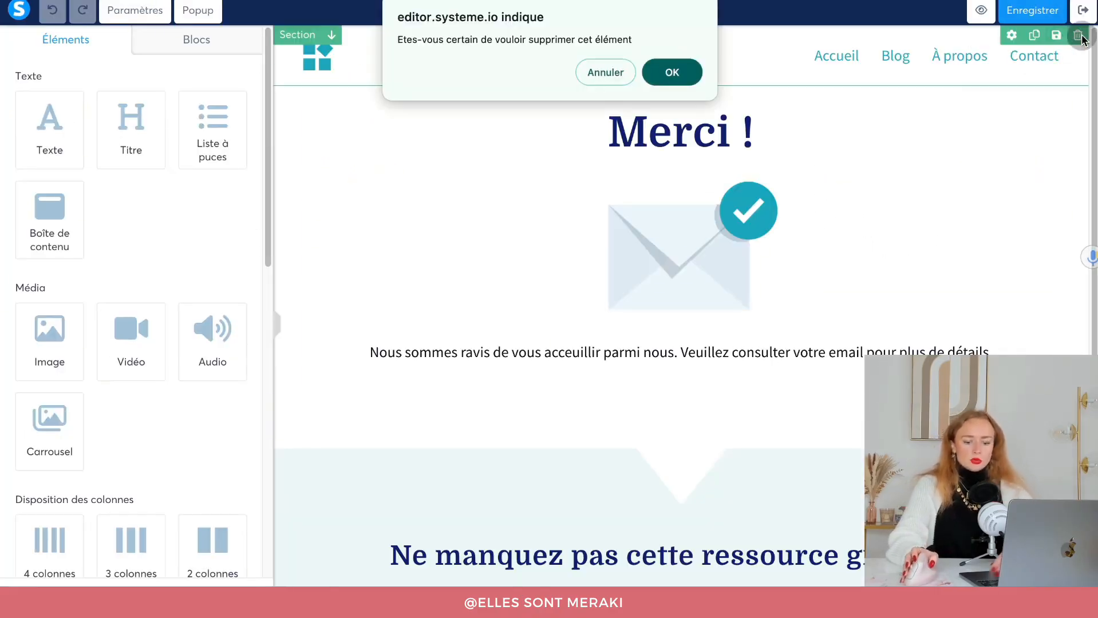
key(Return)
click(1080, 37)
key(Return)
click(1080, 37)
key(Return)
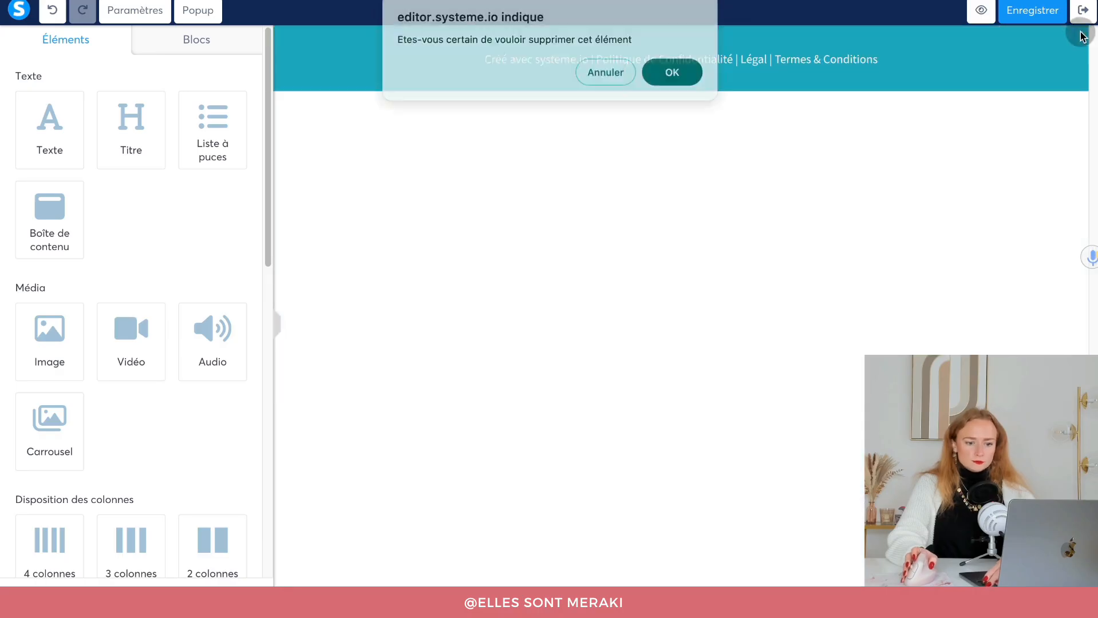
click(1080, 37)
key(Return)
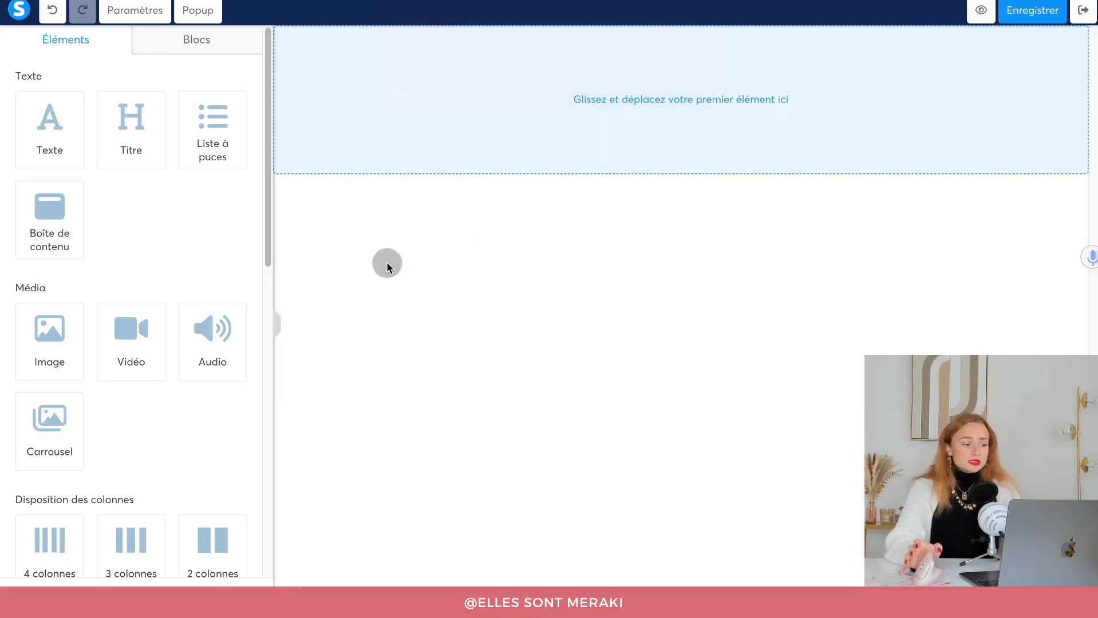
Add a two-column section with an Image element in the left column showing imageIA.jpg.
scroll(181, 293, down, 1)
drag(182, 508, 615, 123)
scroll(115, 241, down, 1)
drag(45, 304, 493, 88)
click(486, 113)
click(238, 108)
click(786, 516)
click(751, 371)
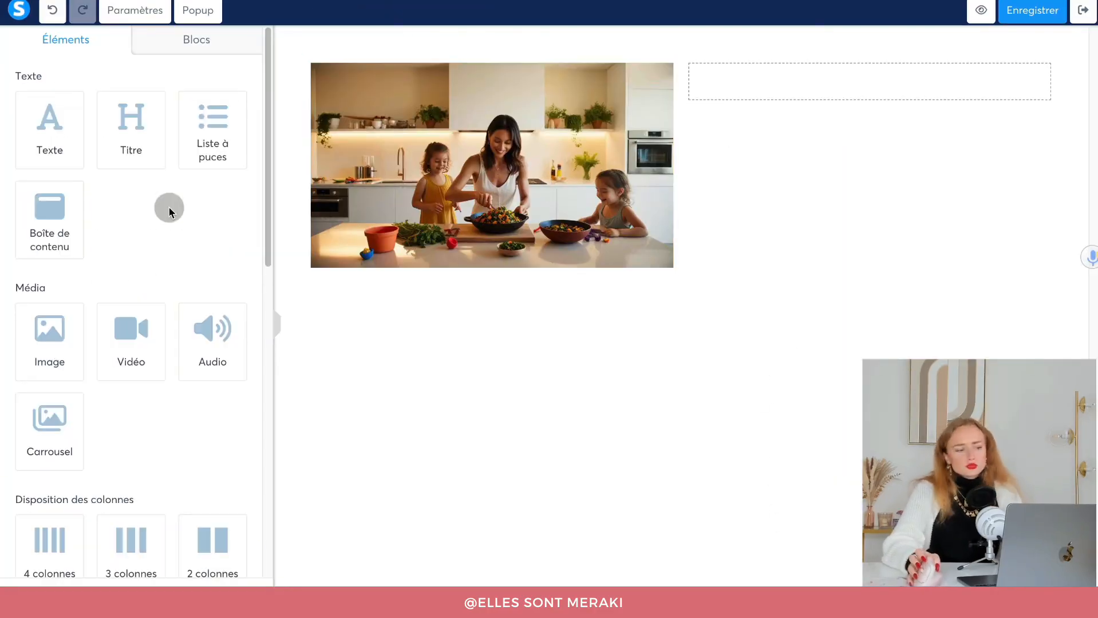
Place a Titre in the right column reading 'Youhouu votre Coaching Express a bien été réservé, vous allez recevo…'.
drag(132, 127, 829, 91)
click(831, 89)
text(Youhouu votre c)
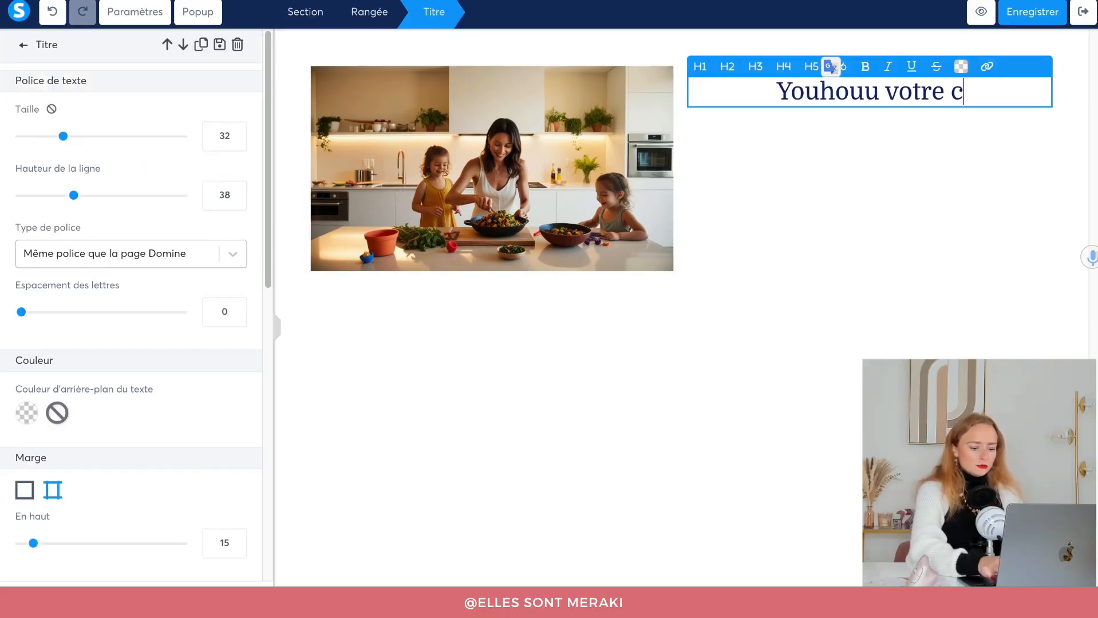
key(BackSpace)
text(Coacin)
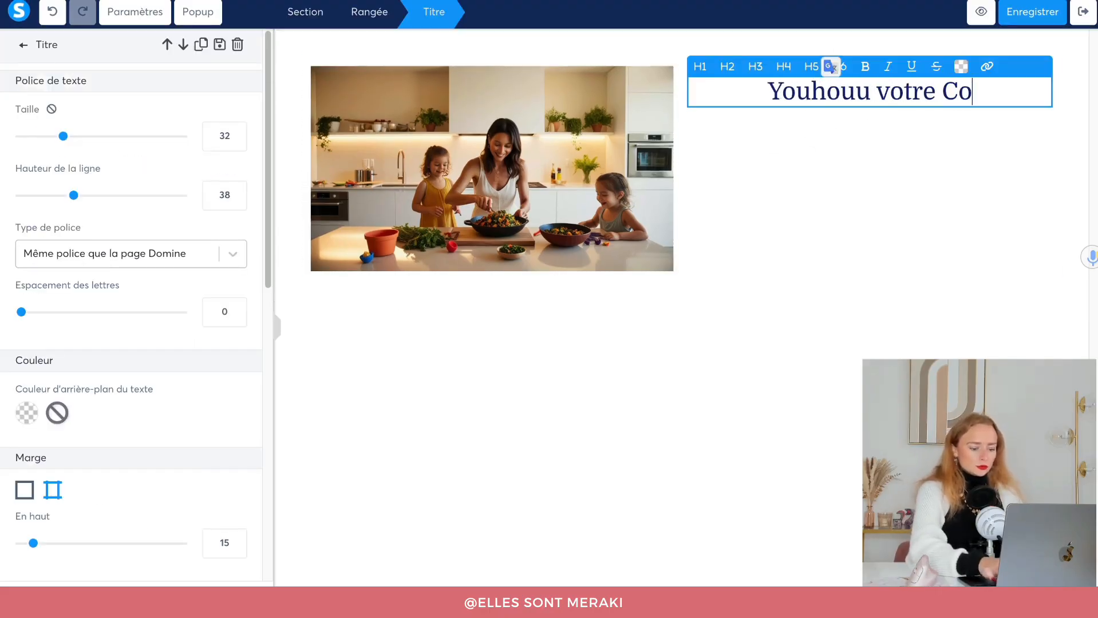
key(BackSpace)
key(BackSpace)
text(hi)
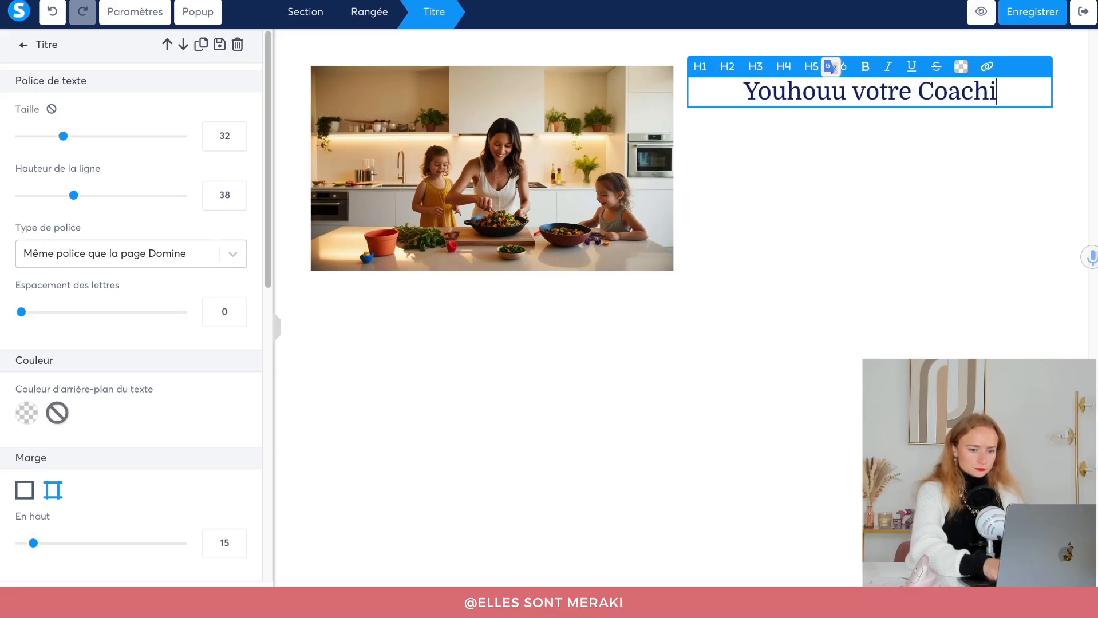
text(ng Express a)
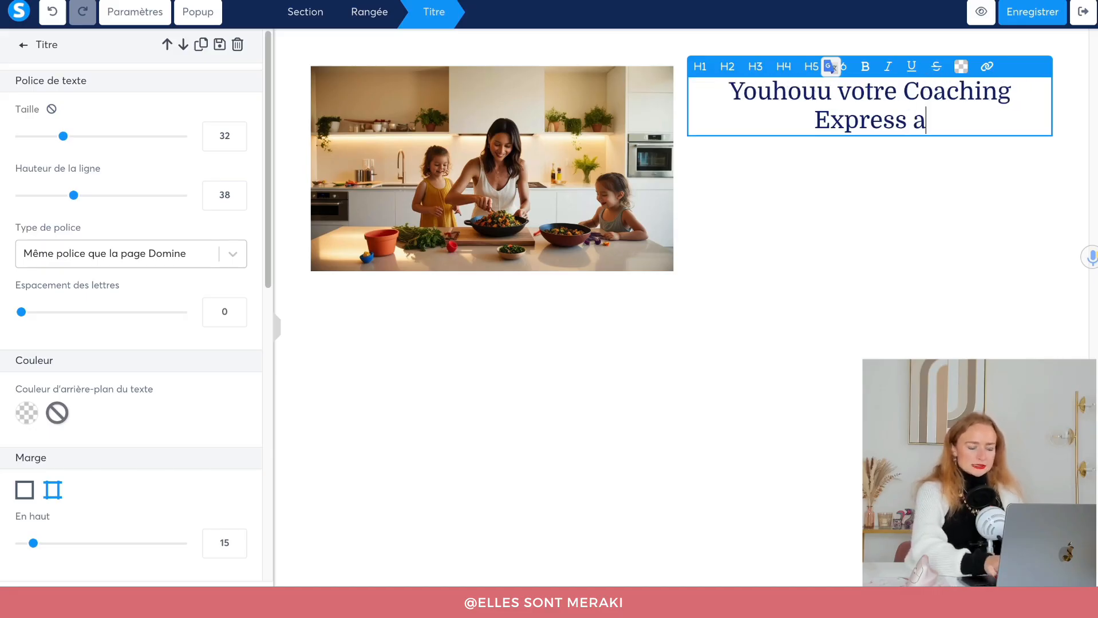
text( bien été réservé, vo)
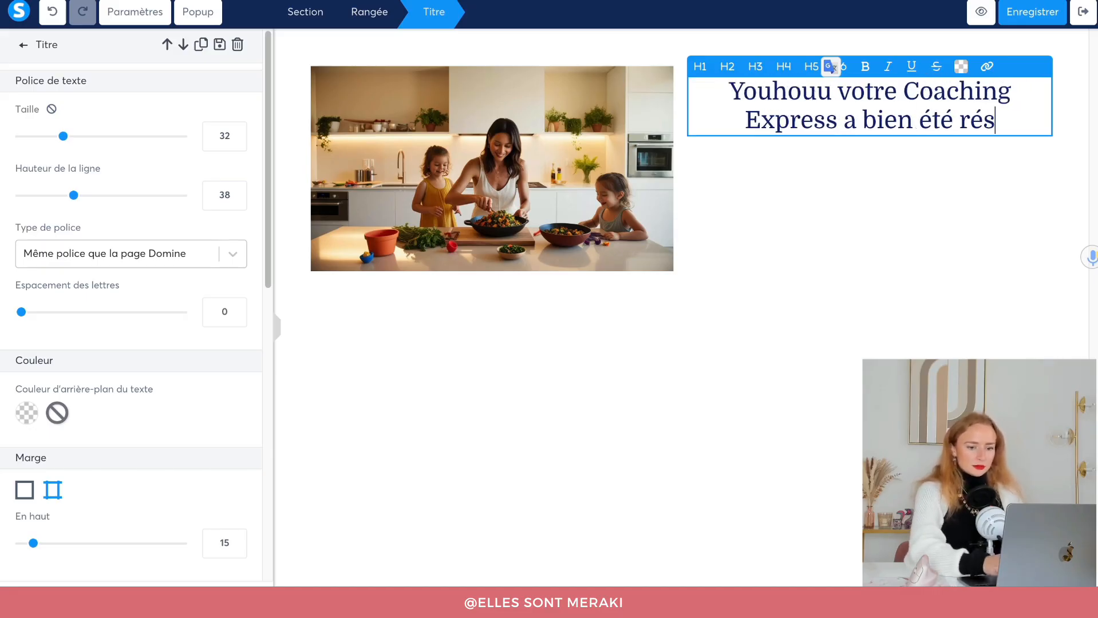
text(us allez recevo)
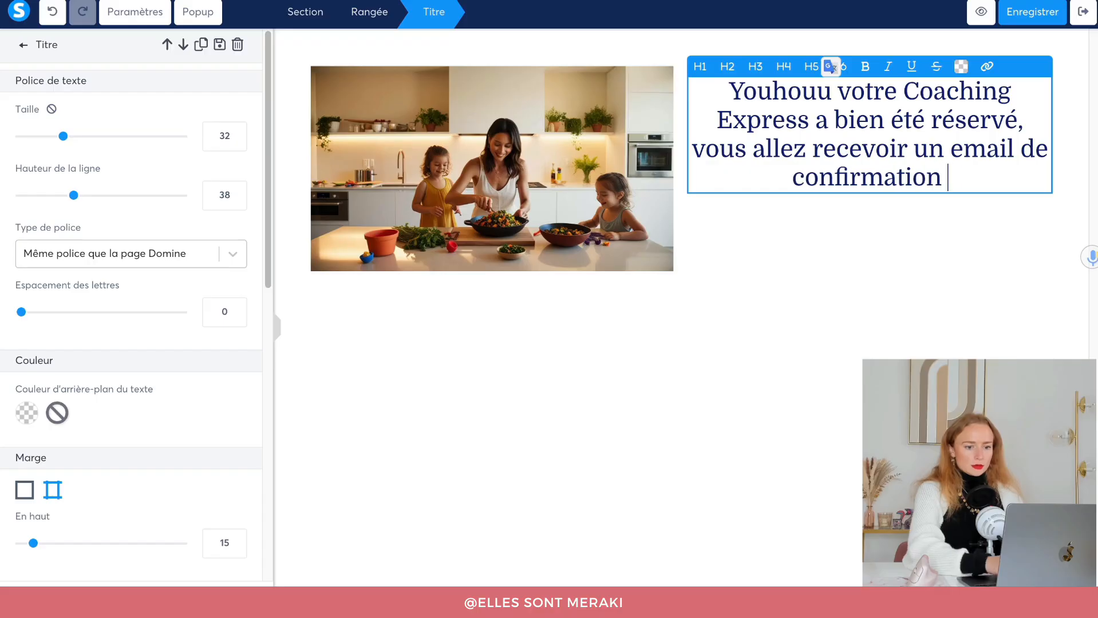
Finish the heading with 'avec toutes les informations nécéssaires !'.
text(avec toute)
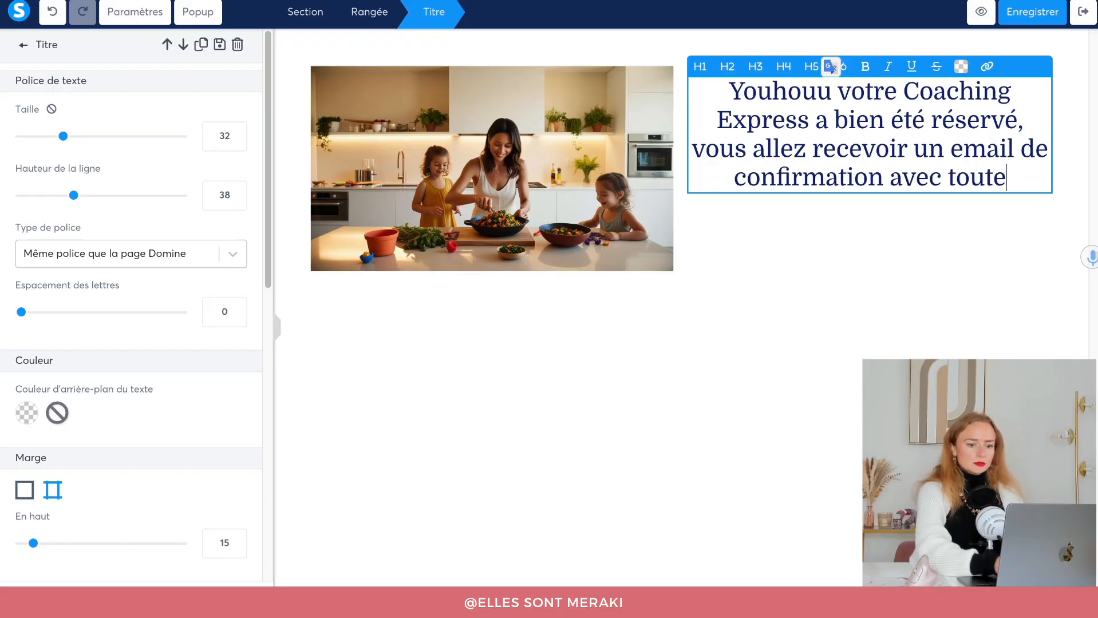
text(s les informations b)
key(BackSpace)
text(nce)
key(BackSpace)
key(BackSpace)
text(éceiss)
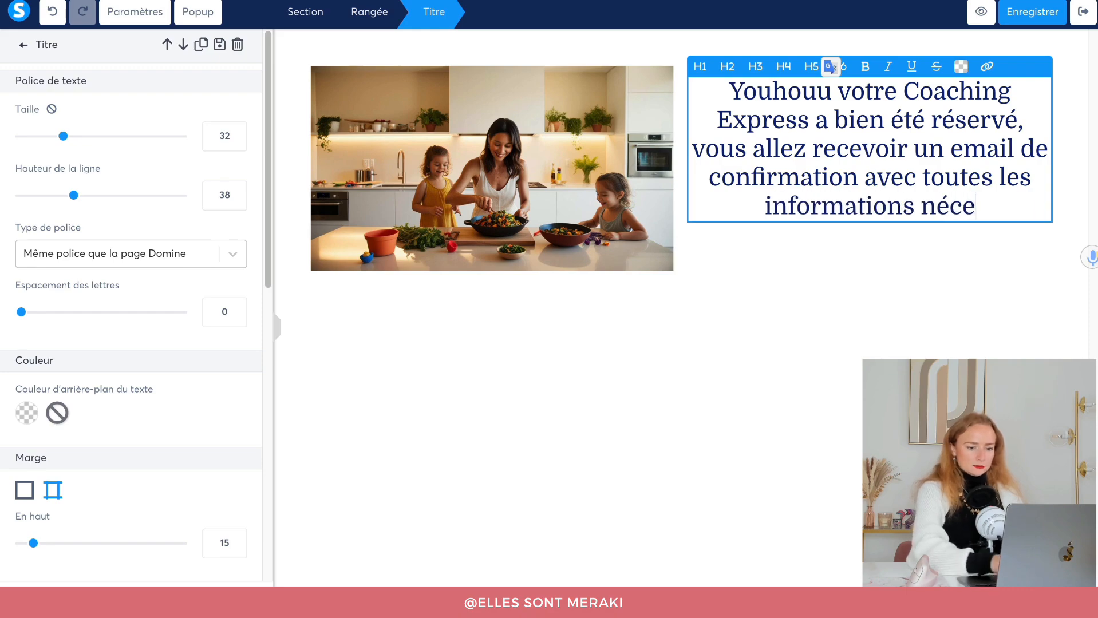
key(BackSpace)
key(BackSpace)
key(BackSpace)
key(BackSpace)
text(és)
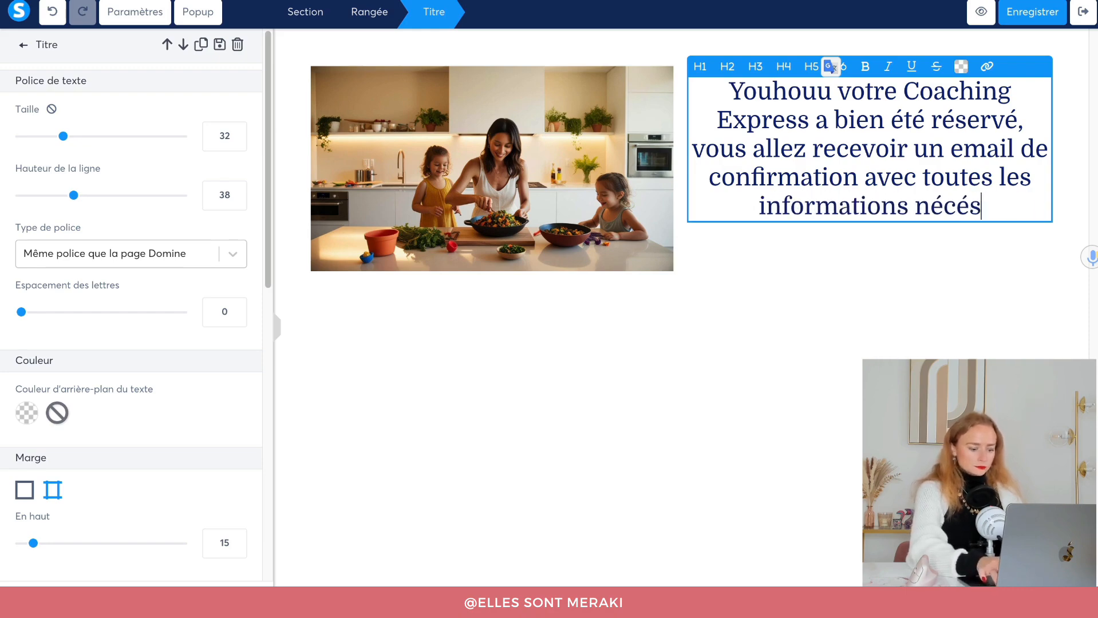
text(saires !)
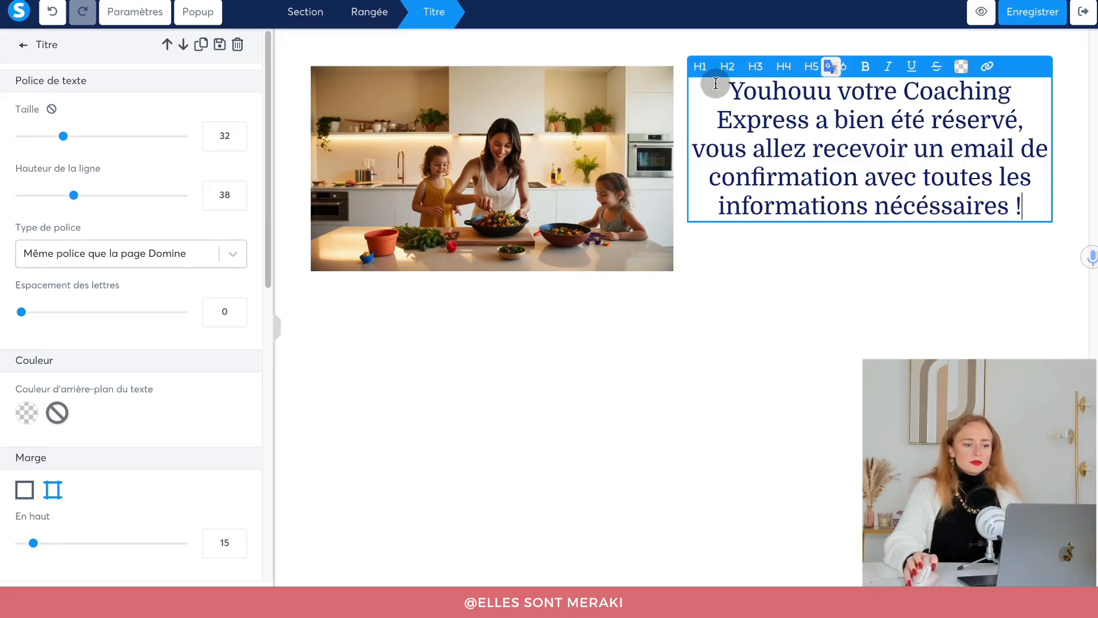
Colour the whole heading with the saved teal swatch, then save and exit the editor.
triple_click(715, 83)
click(961, 65)
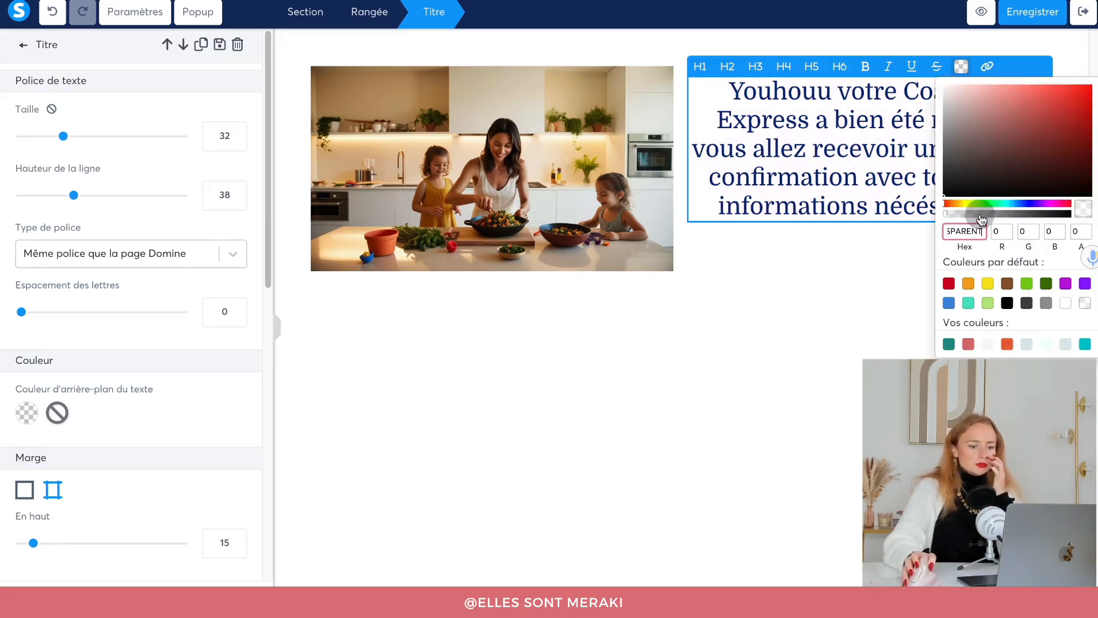
click(948, 344)
click(840, 415)
click(1038, 16)
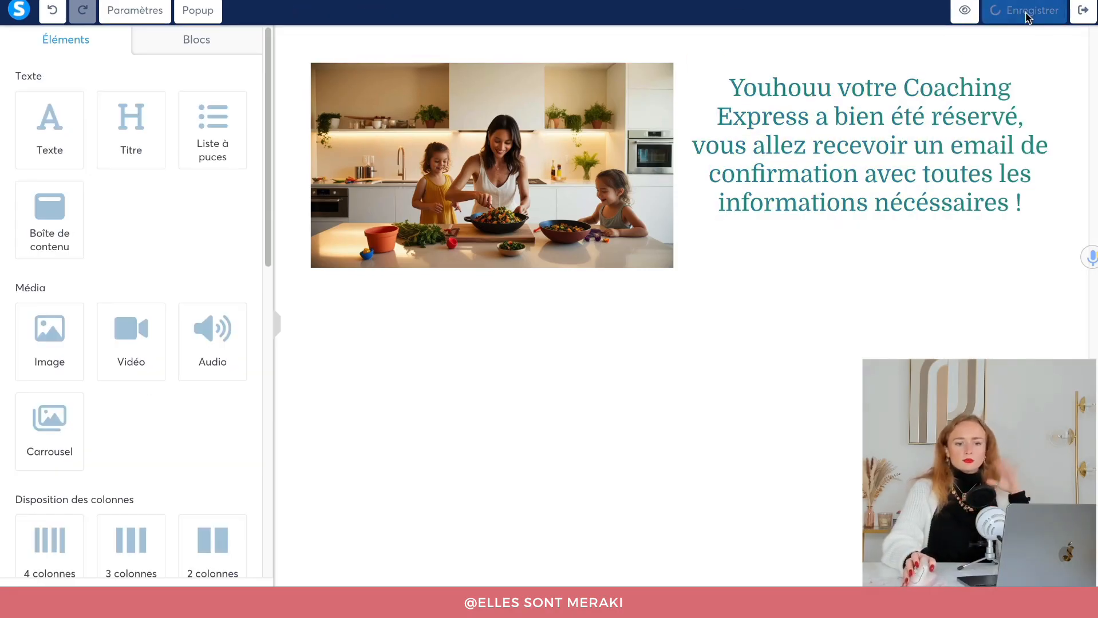
click(1083, 10)
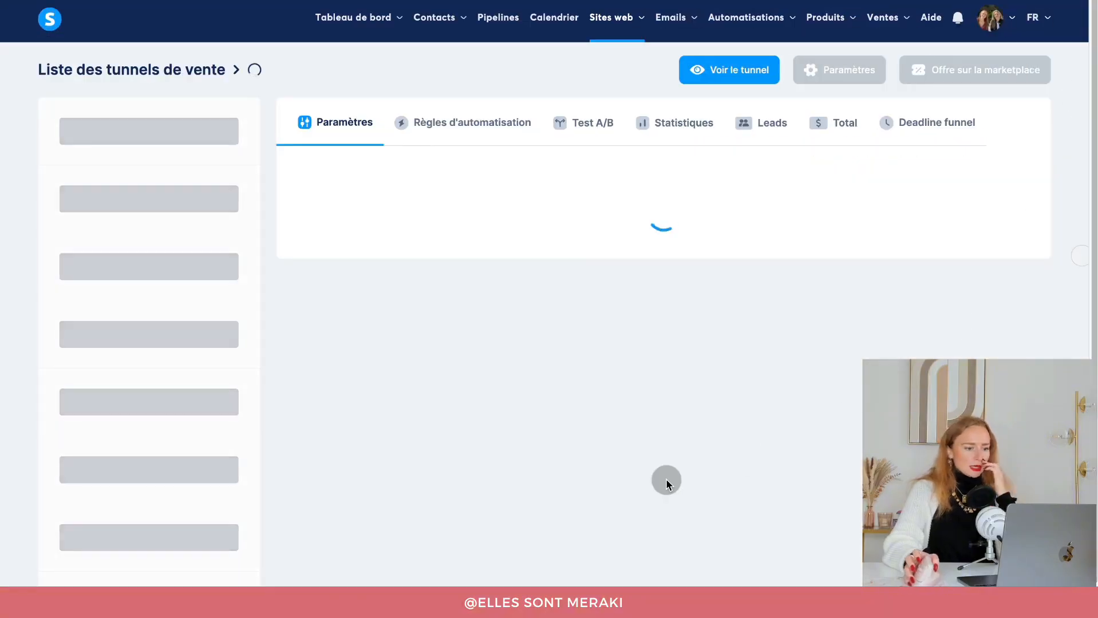
Copy the Calendrier step's URL and load it in a new private browser window.
click(128, 108)
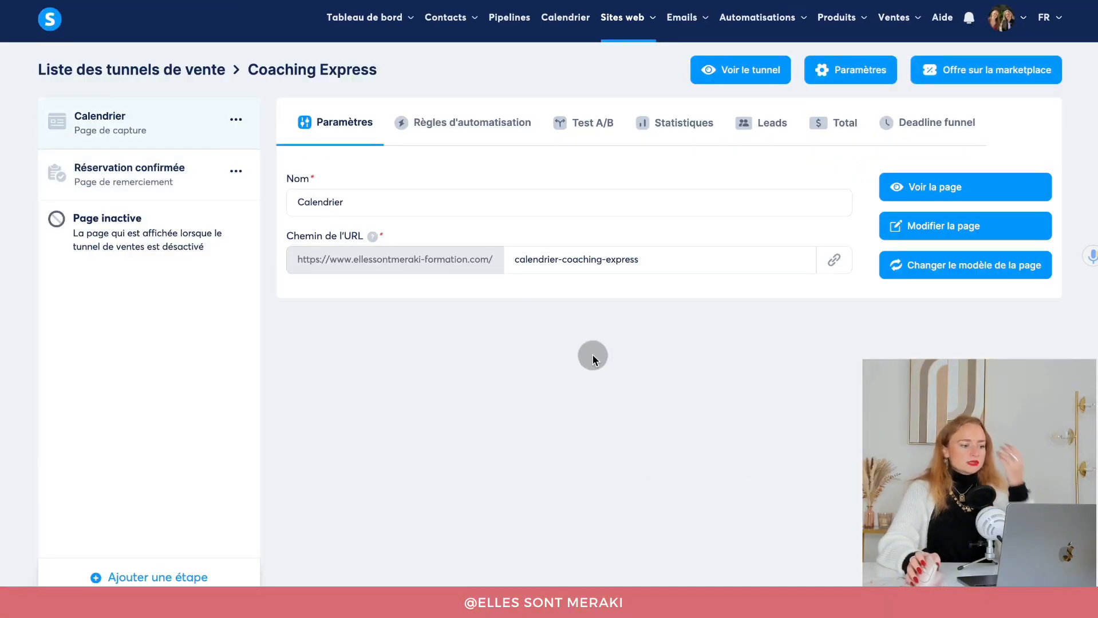
click(833, 272)
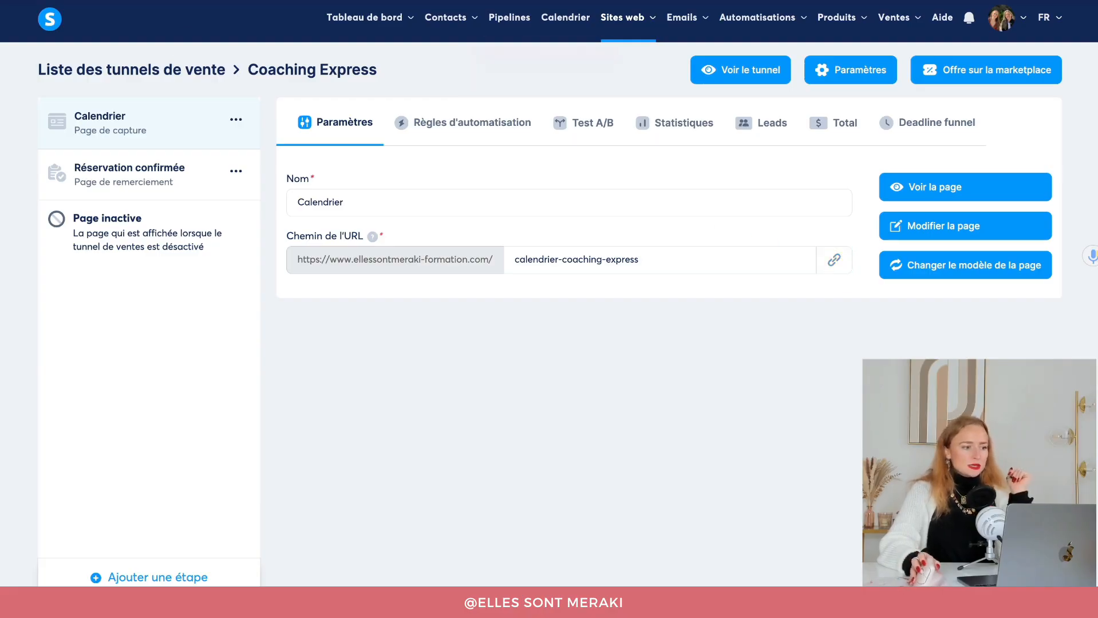
click(113, 1)
click(172, 0)
key(super+v)
key(Return)
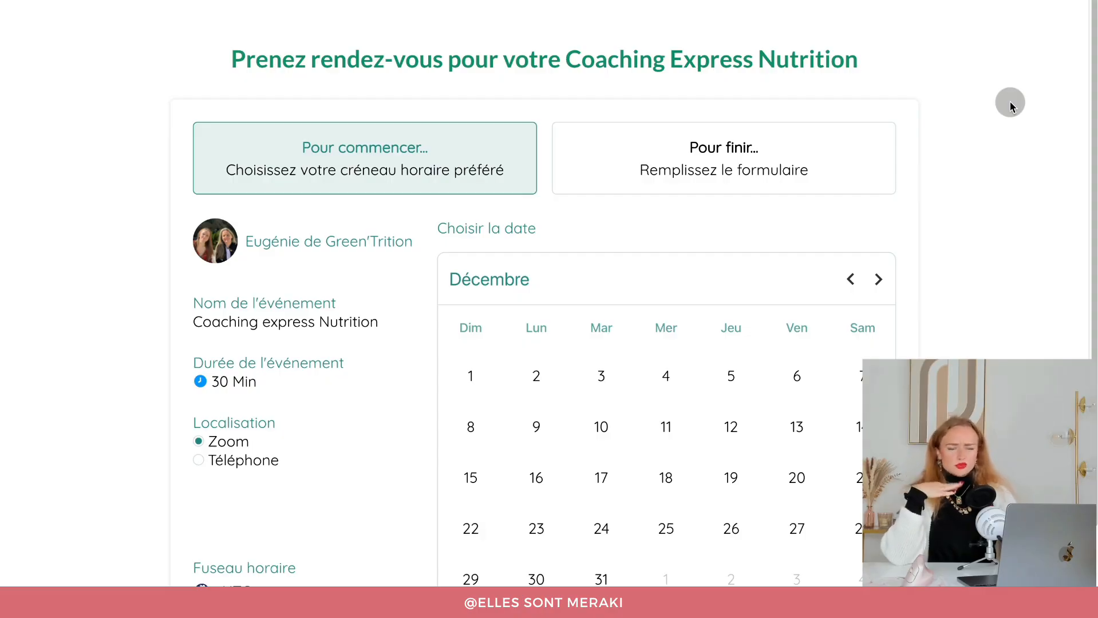
Book a test session on 16 January at 13:00, autofilling contact details and entering a birth date.
scroll(657, 300, down, 1)
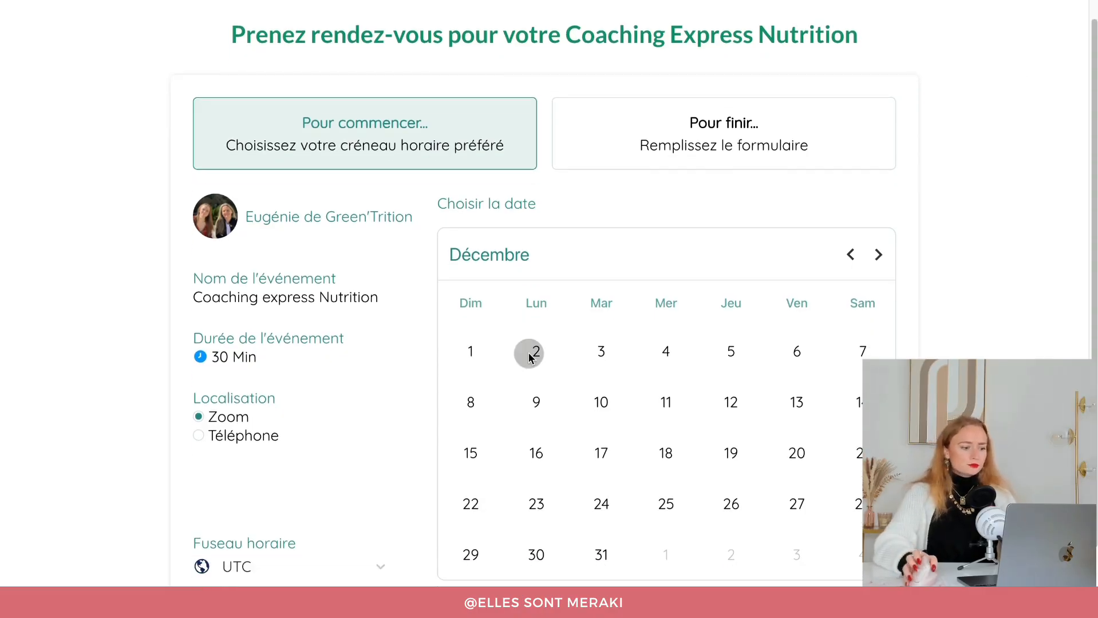
scroll(298, 309, down, 1)
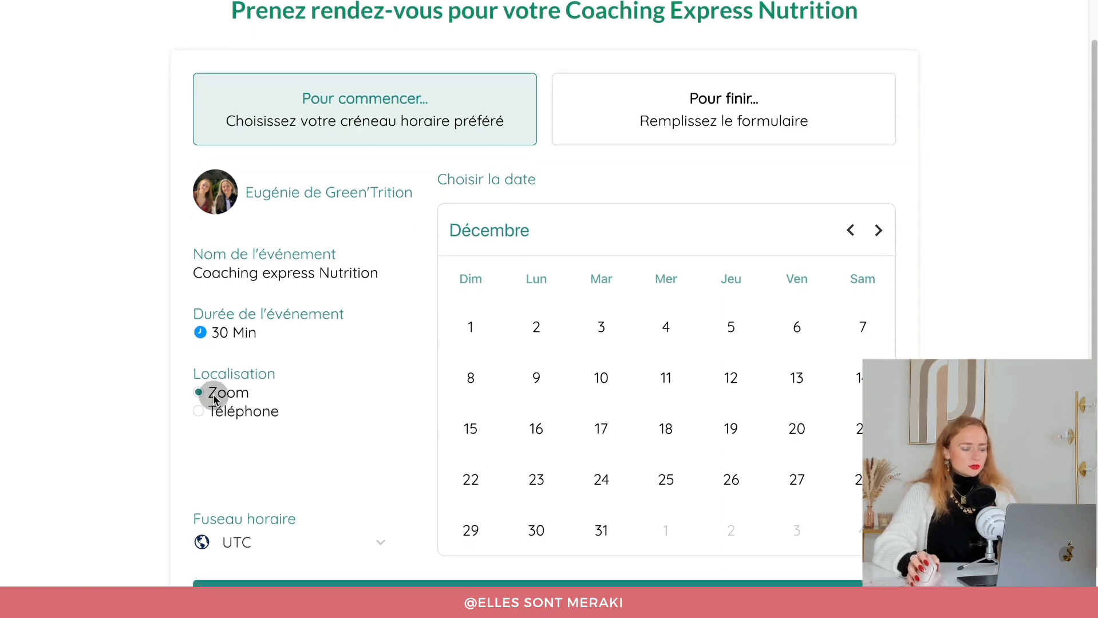
scroll(241, 398, down, 2)
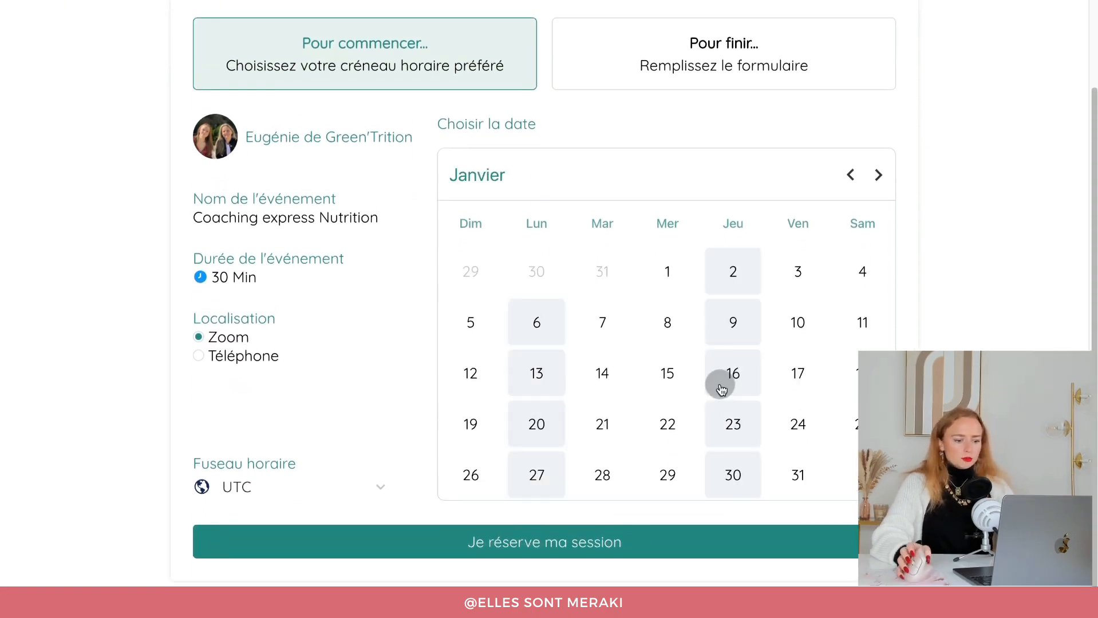
click(720, 377)
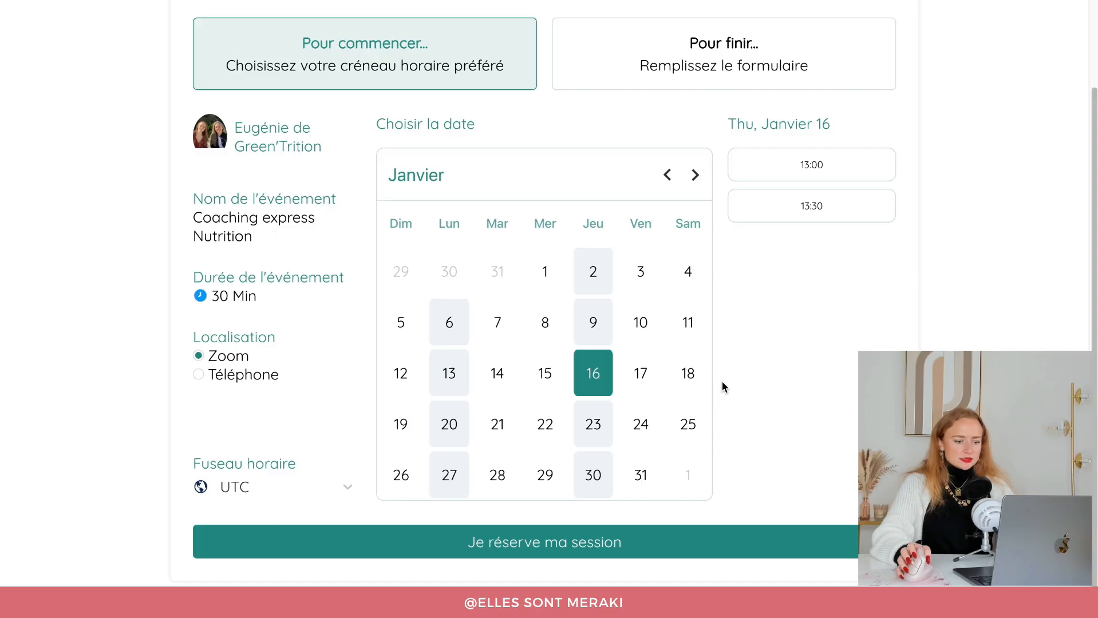
click(823, 164)
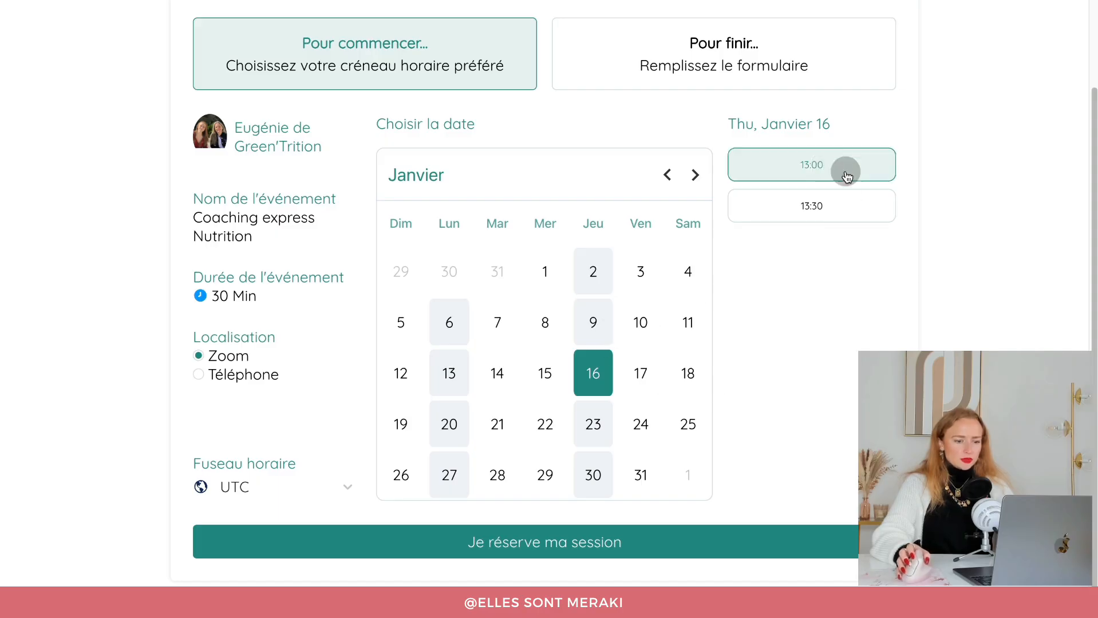
click(502, 546)
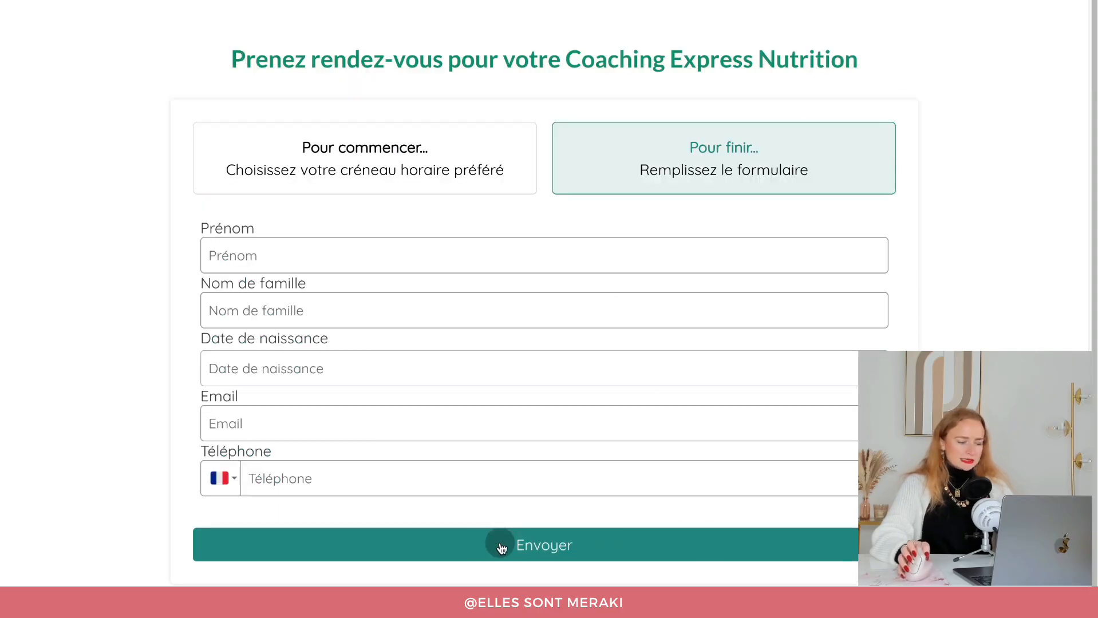
click(292, 259)
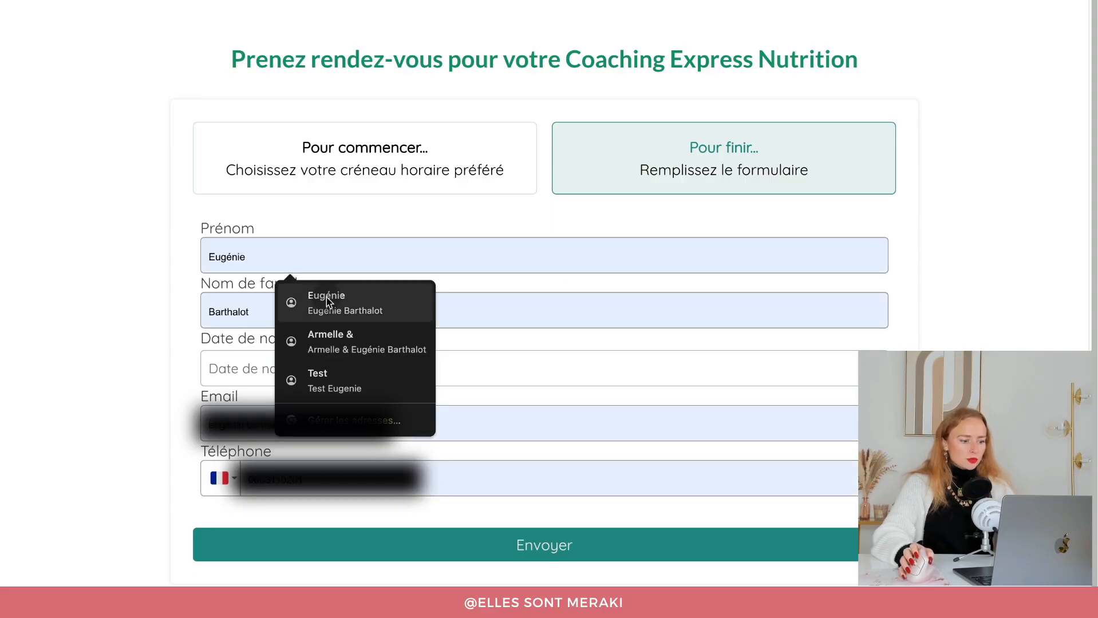
click(326, 298)
text(1)
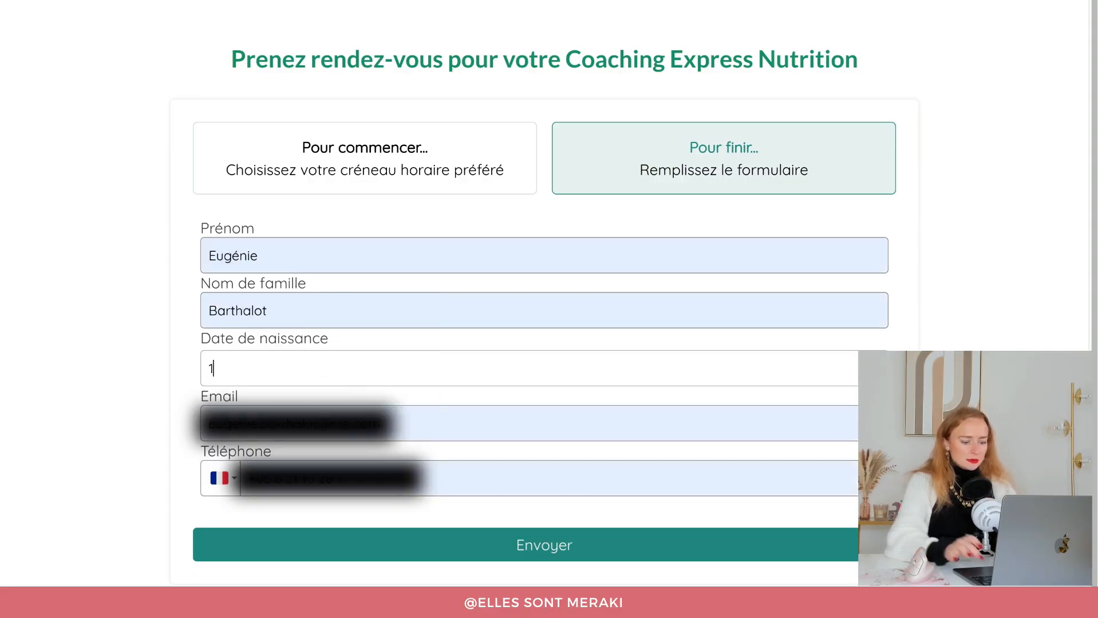
text(1/11/1997)
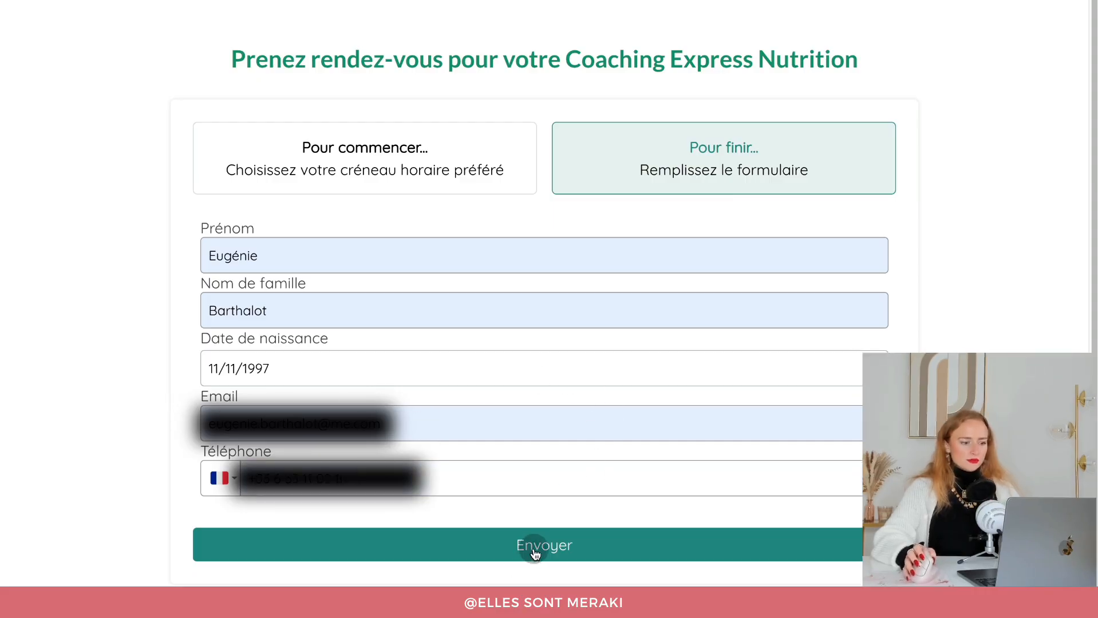
click(534, 553)
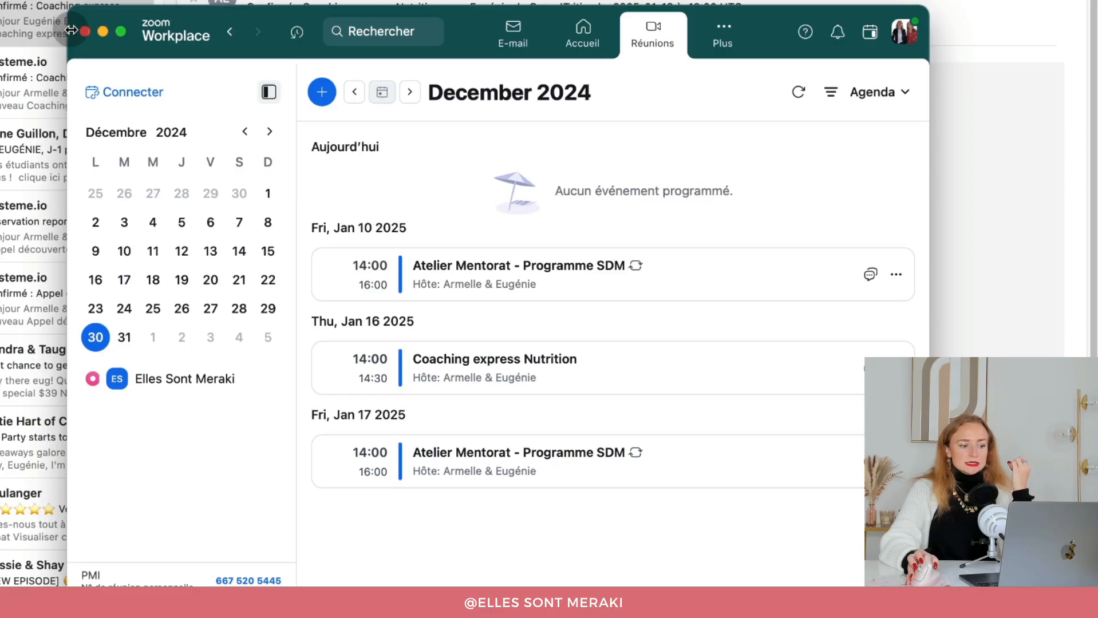
click(85, 31)
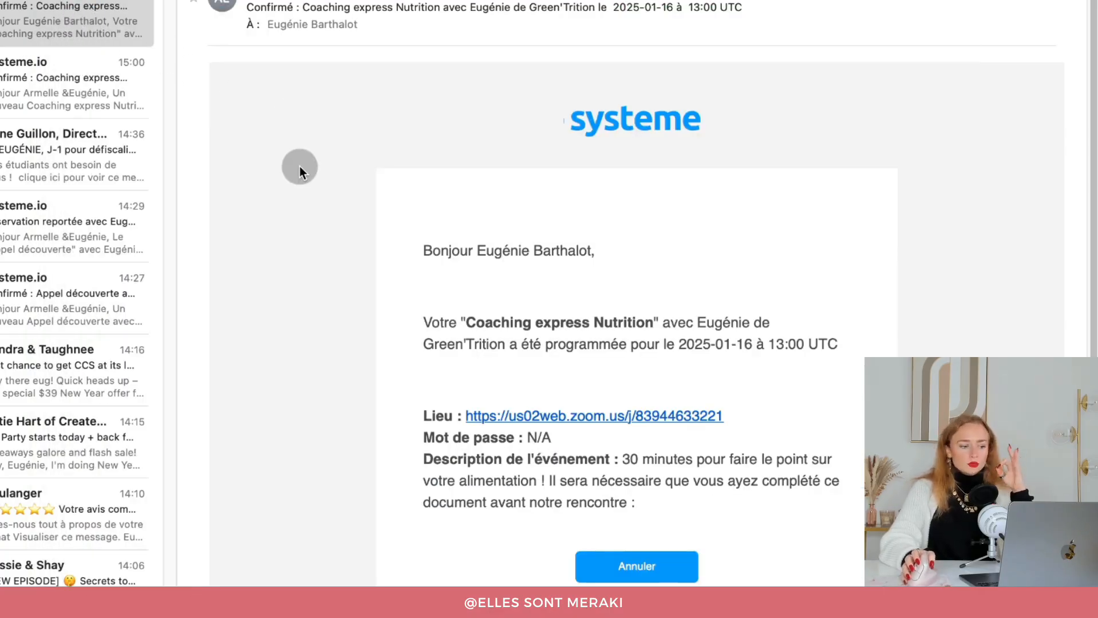
Open the organiser's copy of the booking confirmation email in Apple Mail.
click(57, 83)
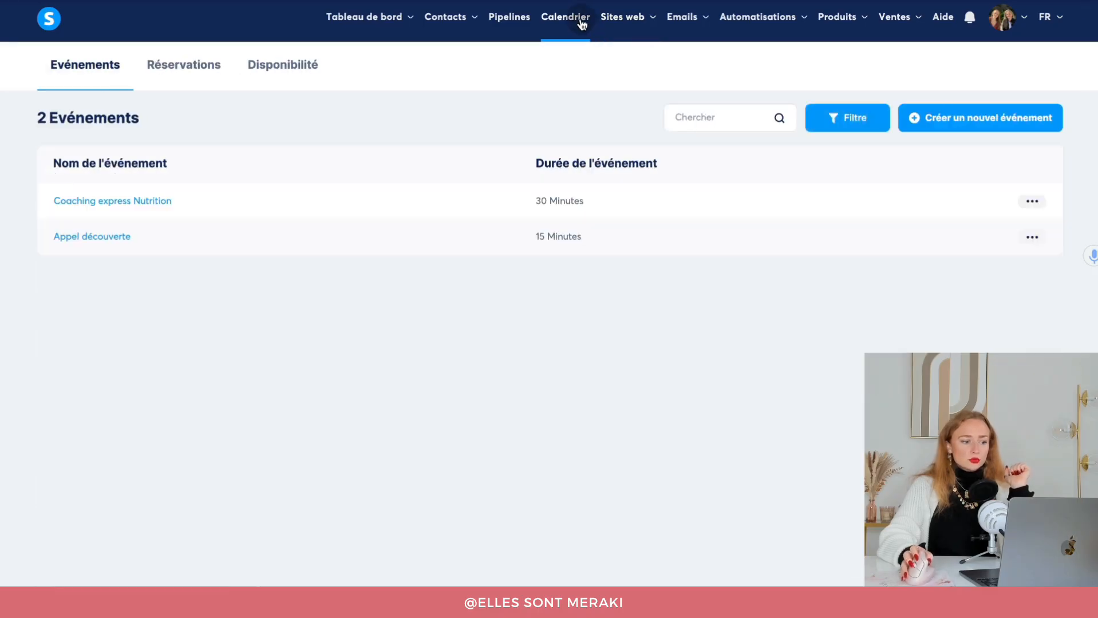
Filter Réservations to Coaching express Nutrition bookings with status Programmée.
click(170, 67)
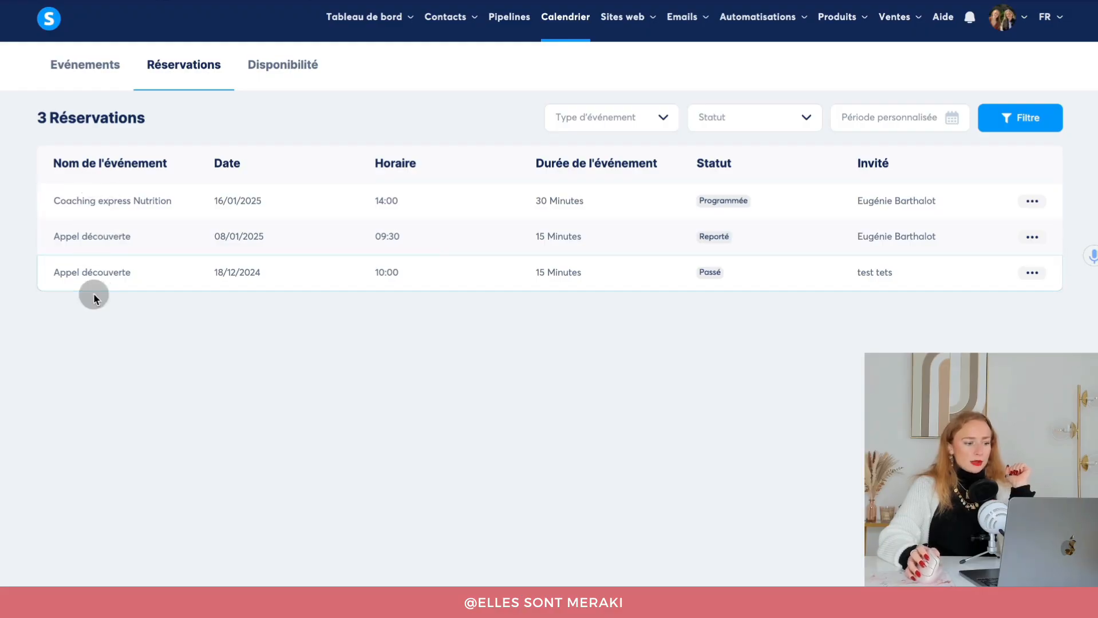
click(614, 116)
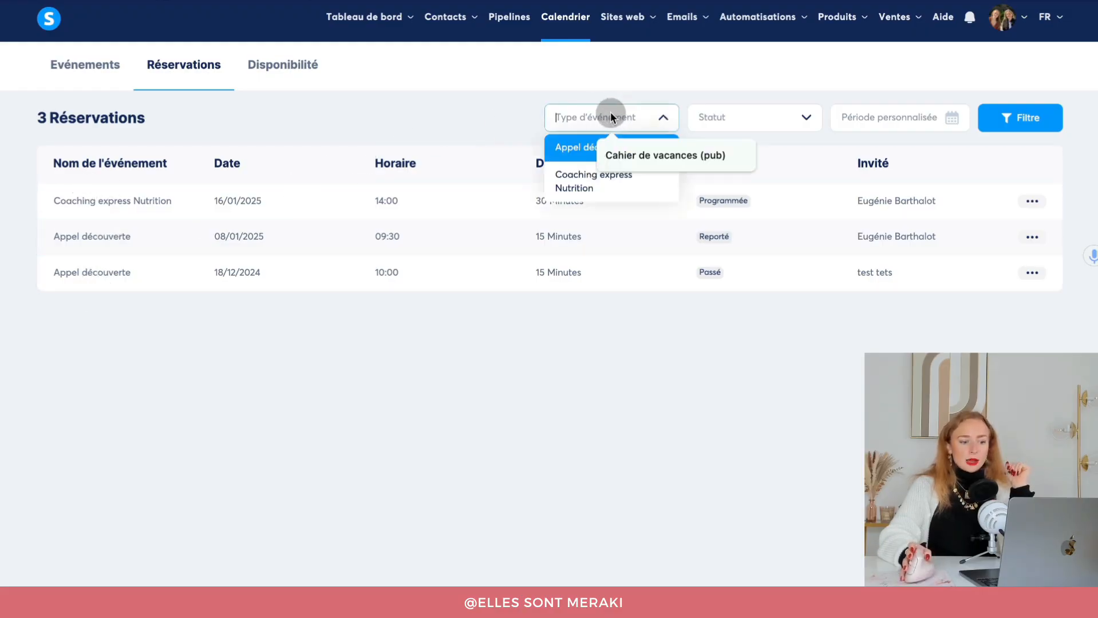
click(585, 172)
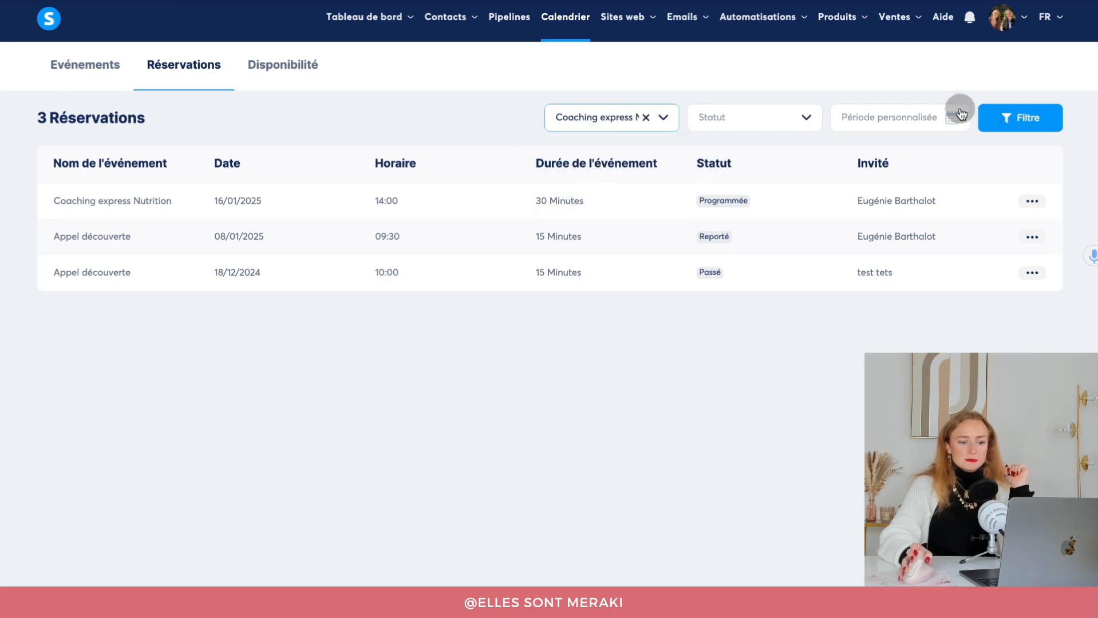
click(765, 117)
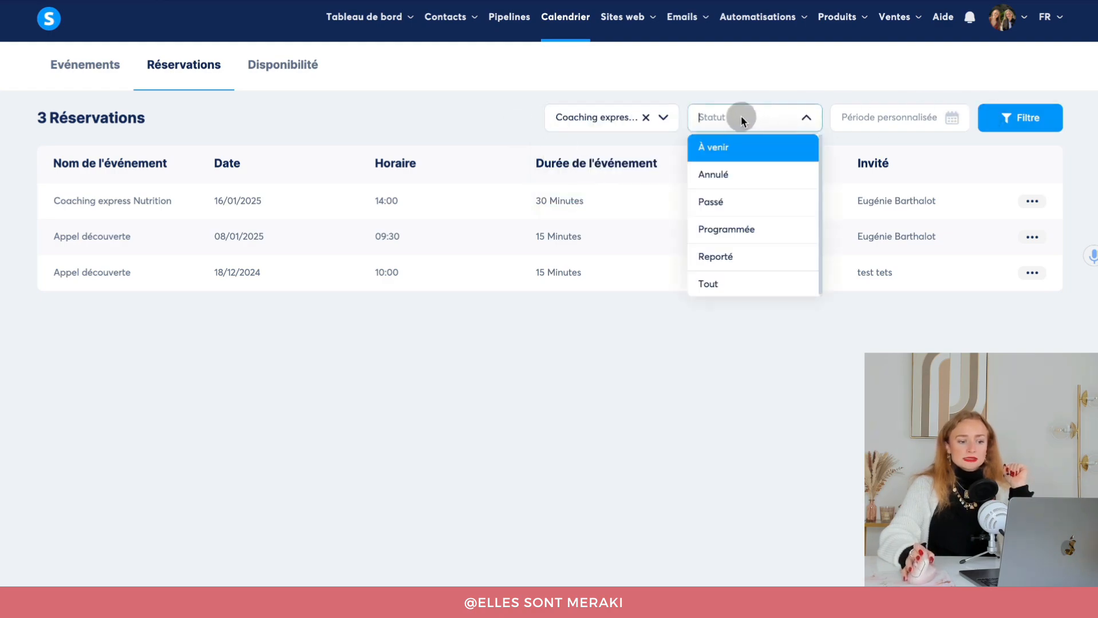
click(730, 155)
click(789, 118)
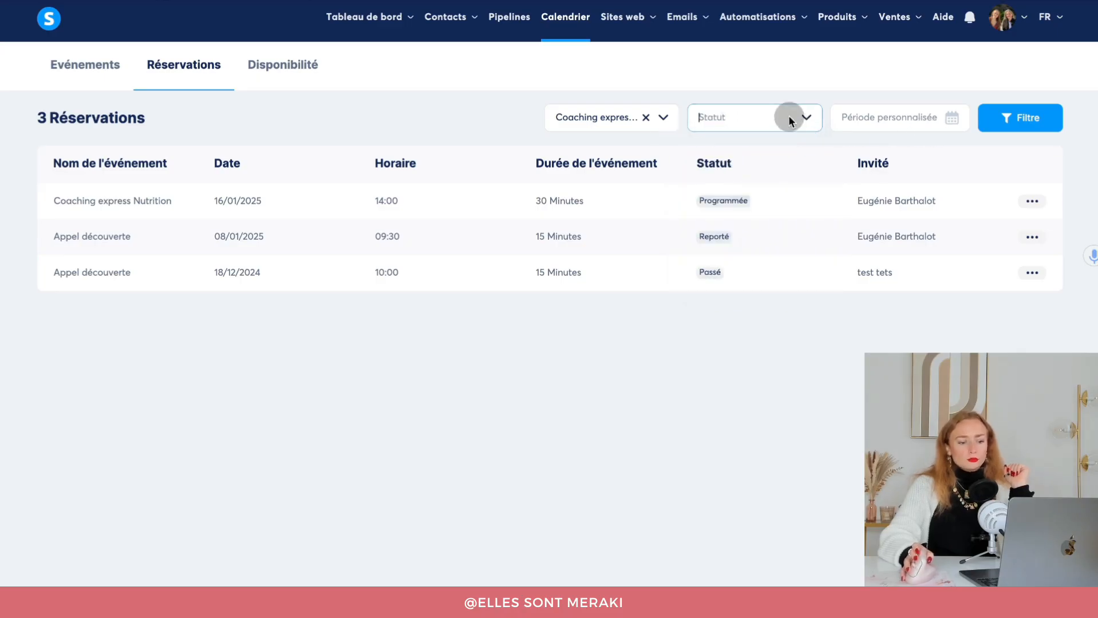
click(730, 229)
click(1047, 116)
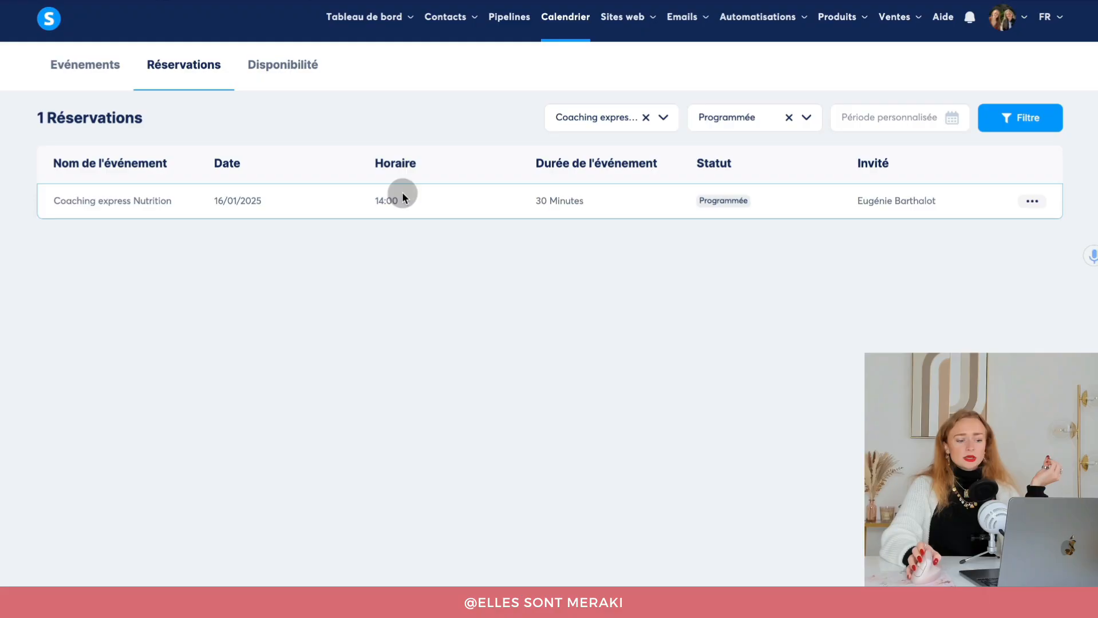
From the booking's actions menu, choose to reschedule, then open the invitee's contact record.
click(1027, 202)
click(872, 204)
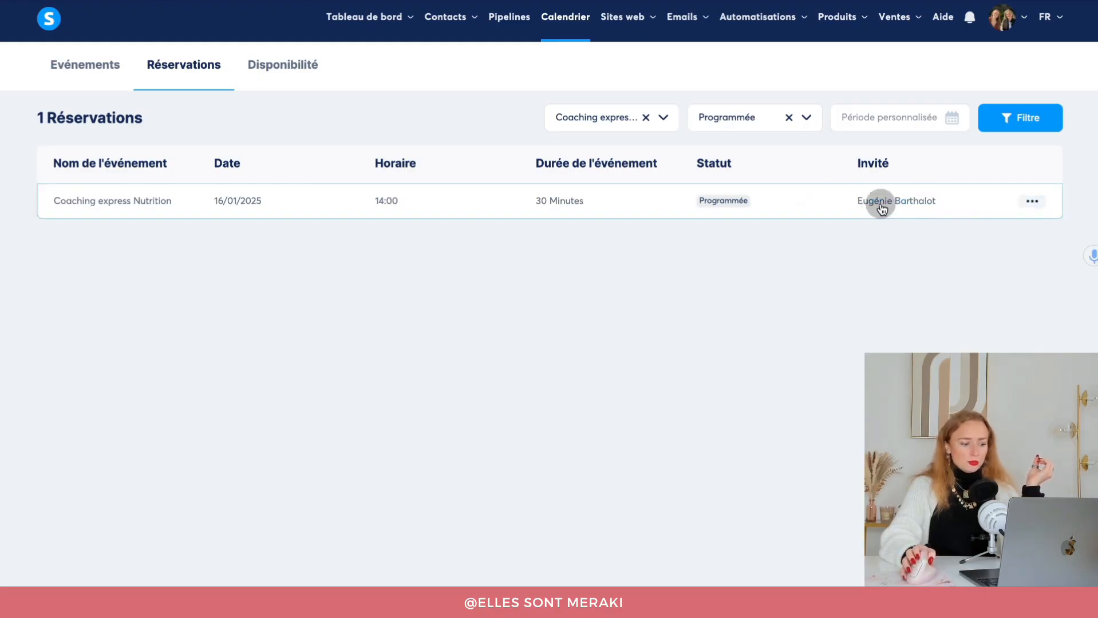
click(882, 205)
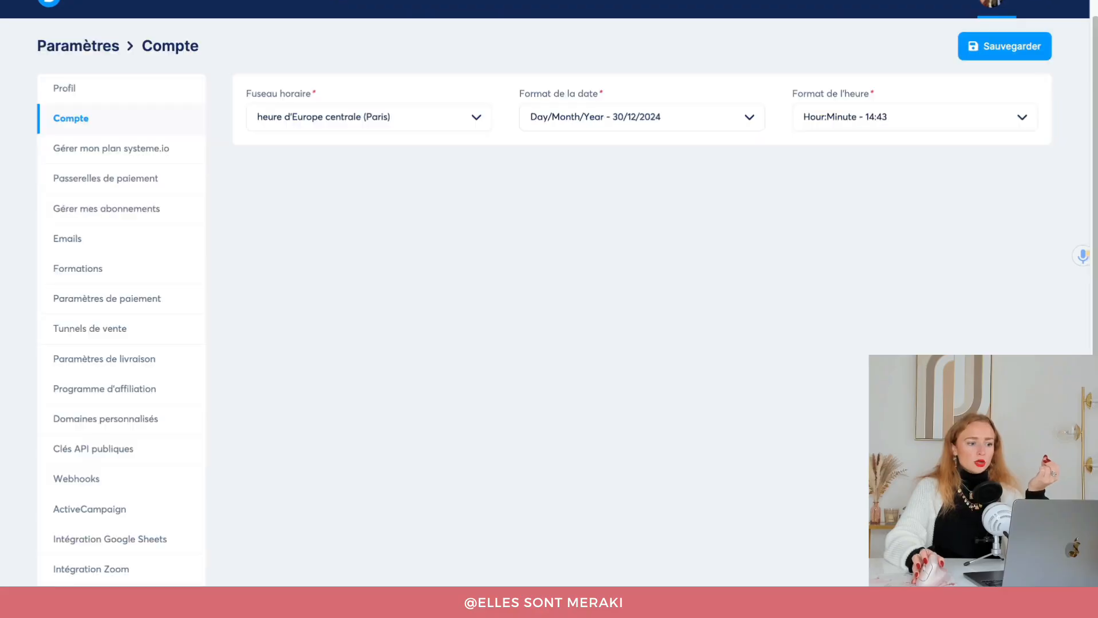
Go to the Coaching Express funnel's Règles d'automatisation and begin adding a new rule.
scroll(381, 42, up, 1)
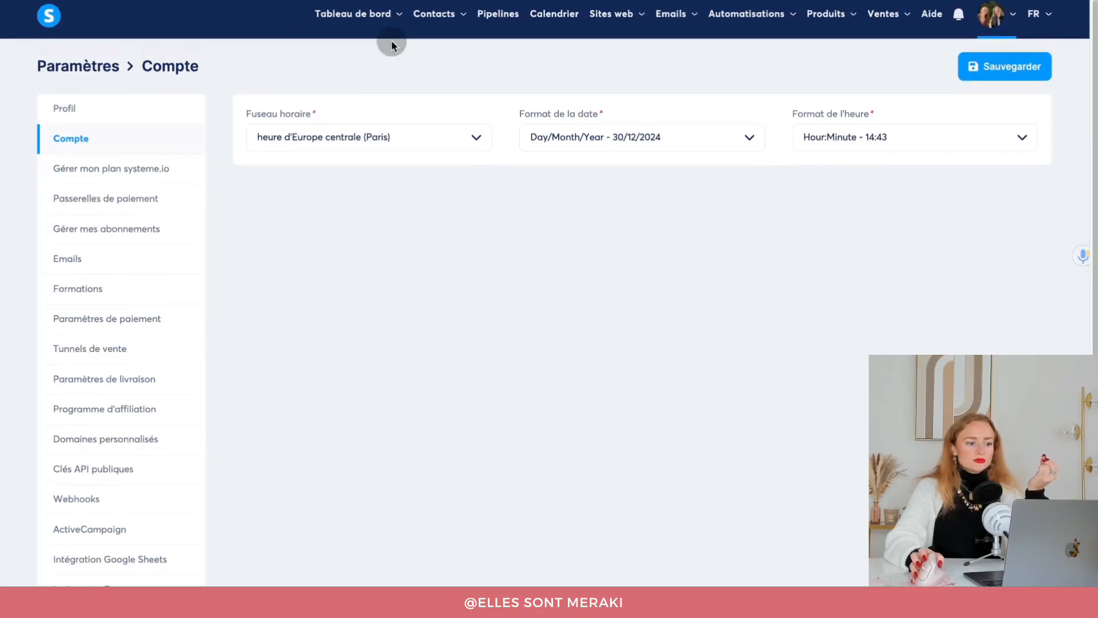
mouse_move(618, 27)
click(633, 76)
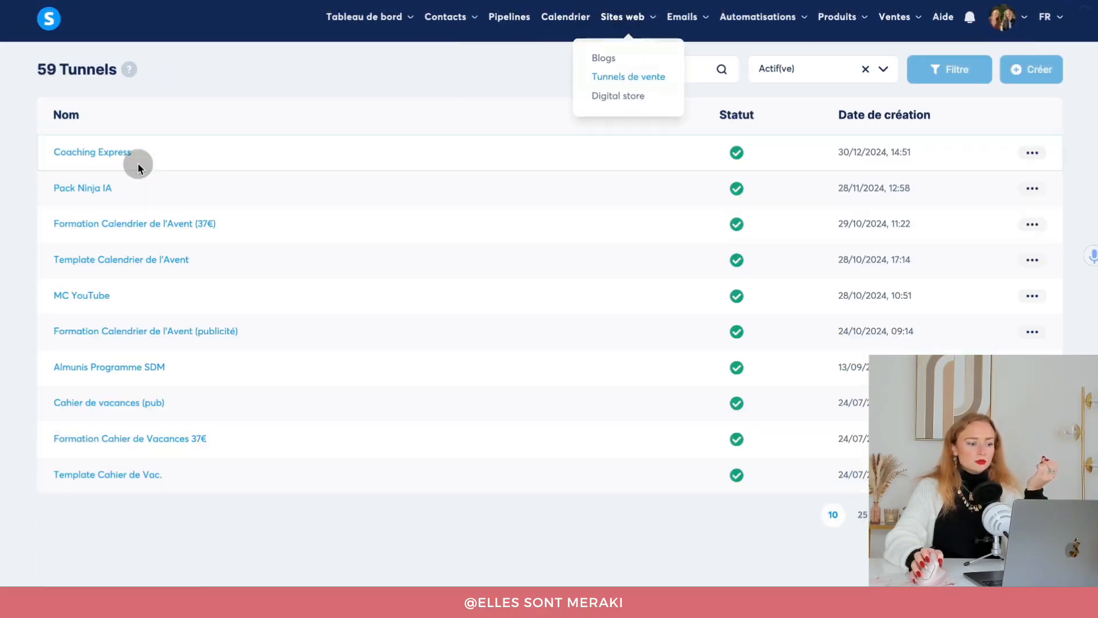
click(109, 153)
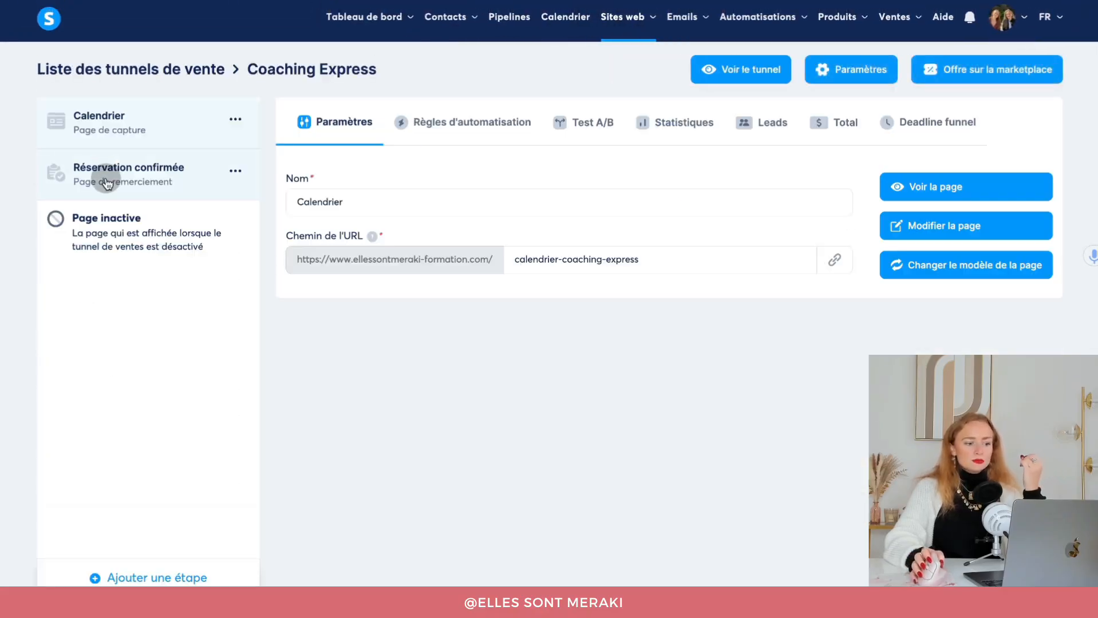
click(106, 176)
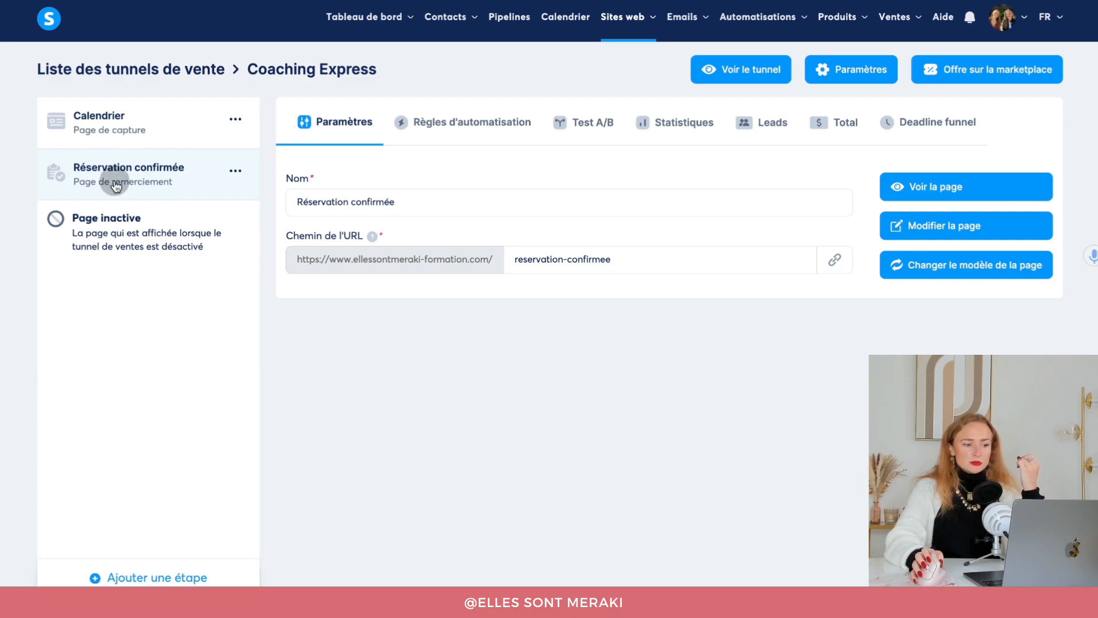
click(483, 133)
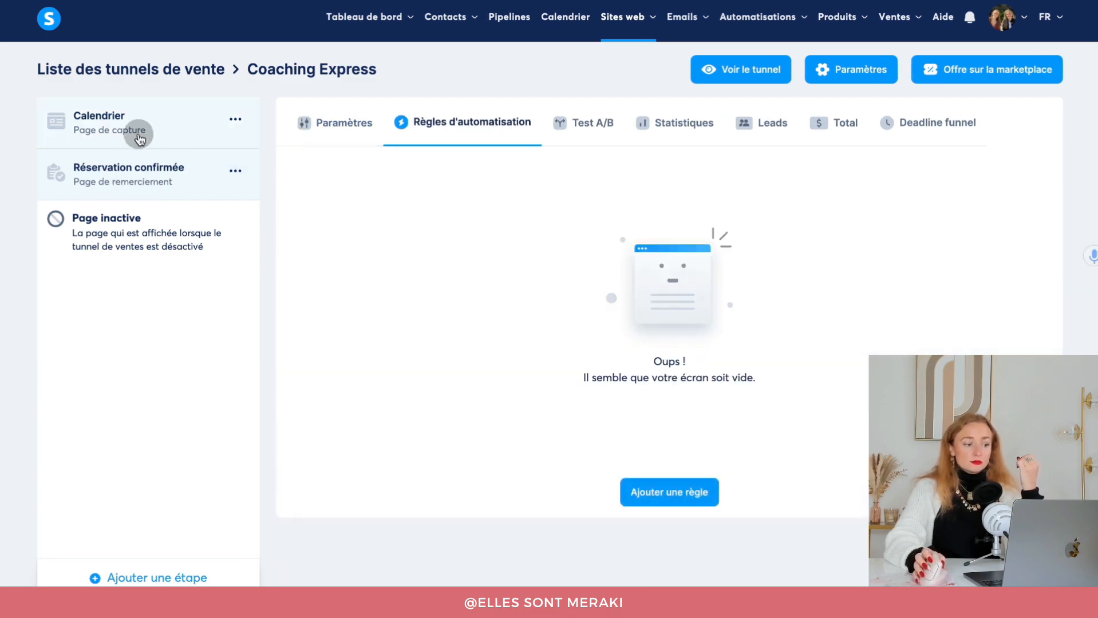
click(143, 132)
click(461, 130)
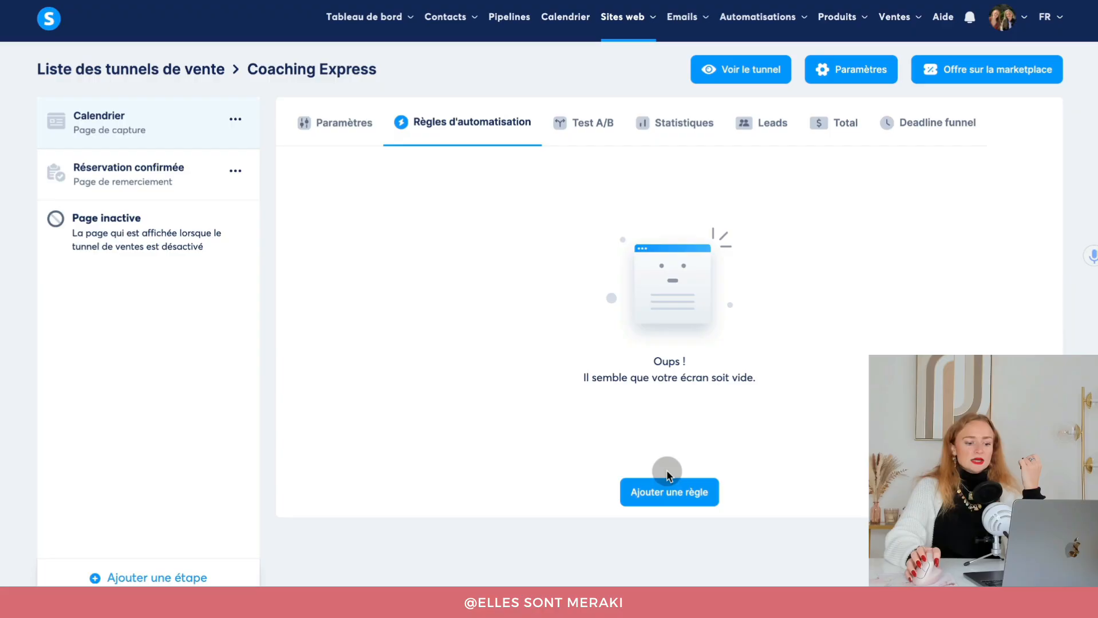
click(671, 492)
Set the rule to trigger on page sign-up and add a new 'Coaching express' tag action.
click(486, 142)
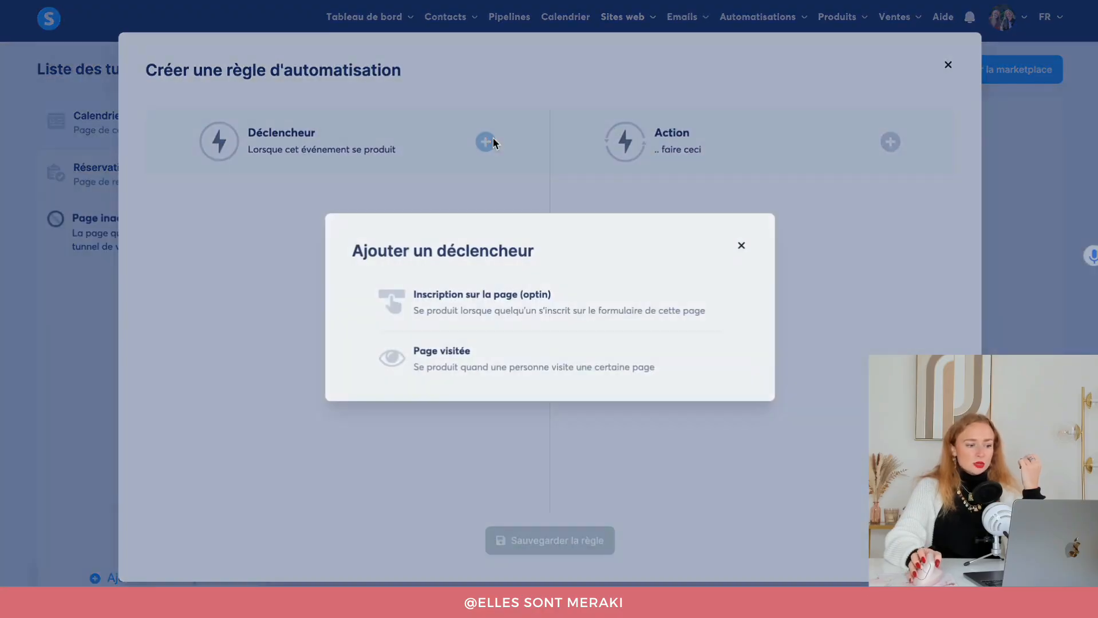
click(510, 318)
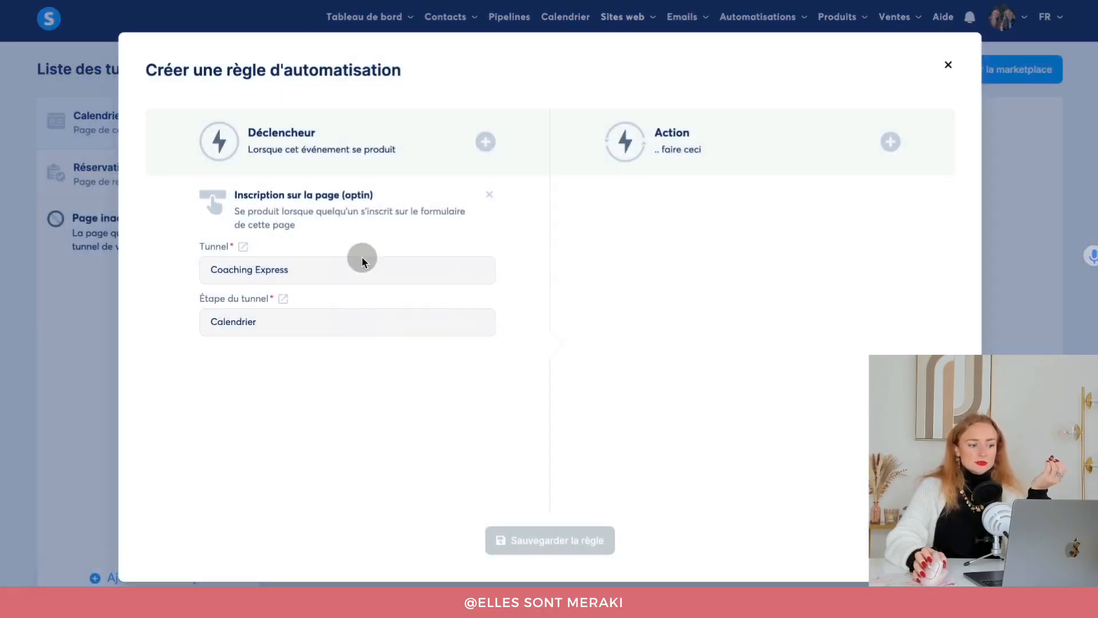
click(891, 143)
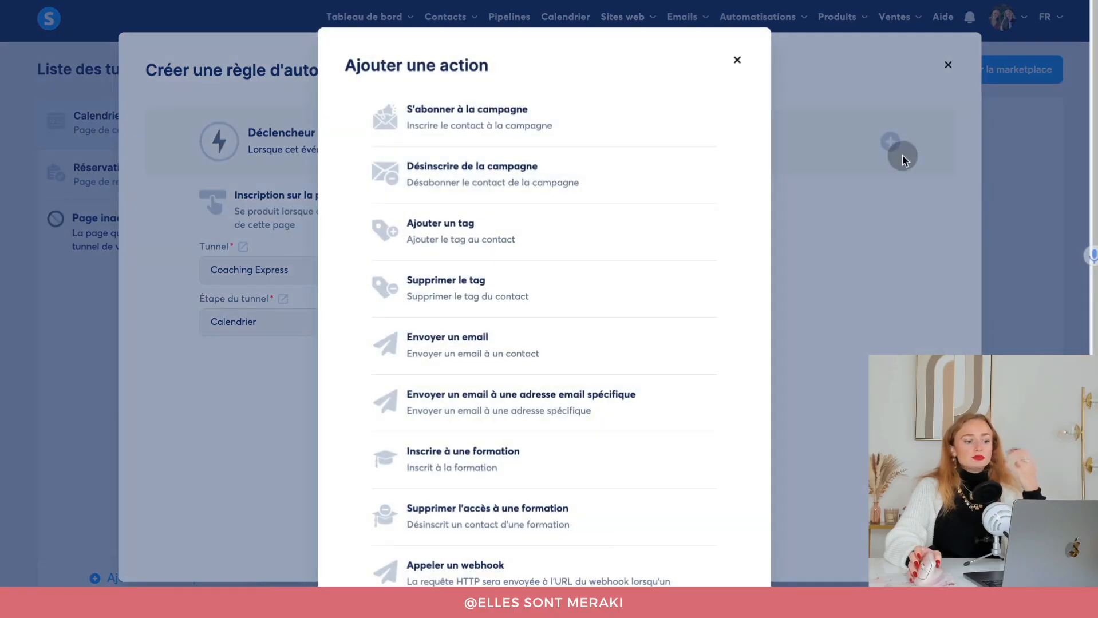
click(507, 222)
click(687, 255)
text(Coaching express)
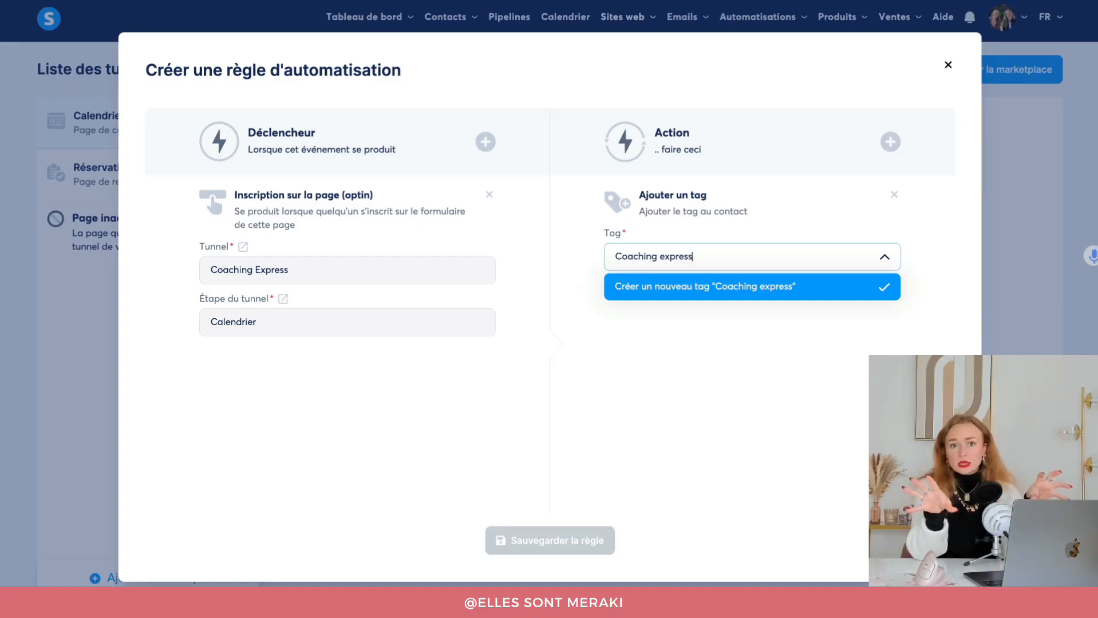
click(823, 277)
Remove the add-tag action and close the rule without saving.
click(892, 195)
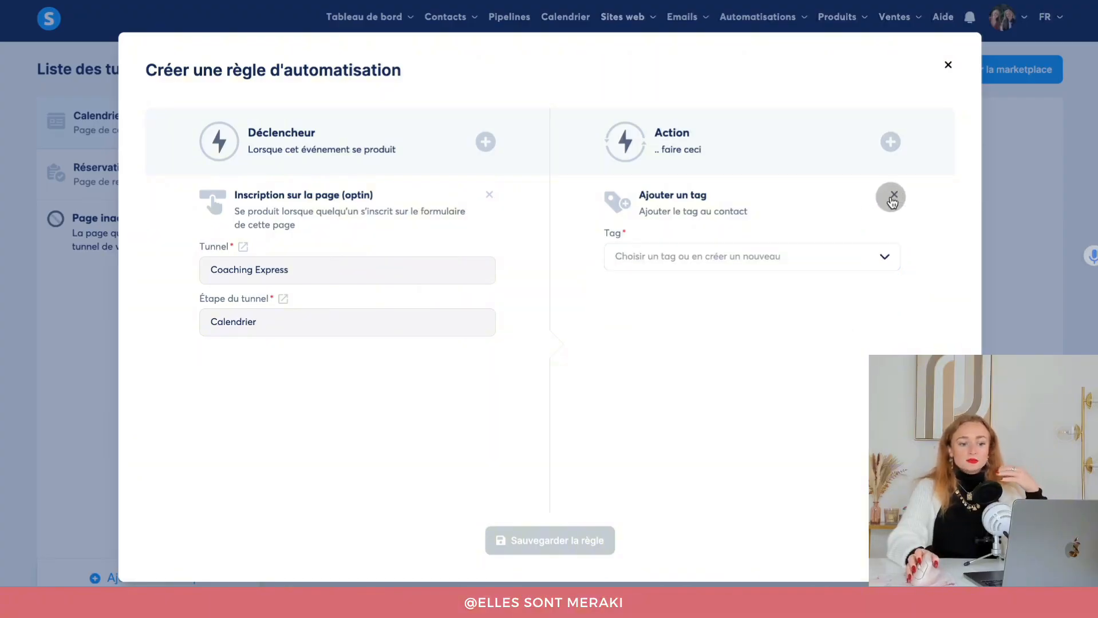
click(885, 150)
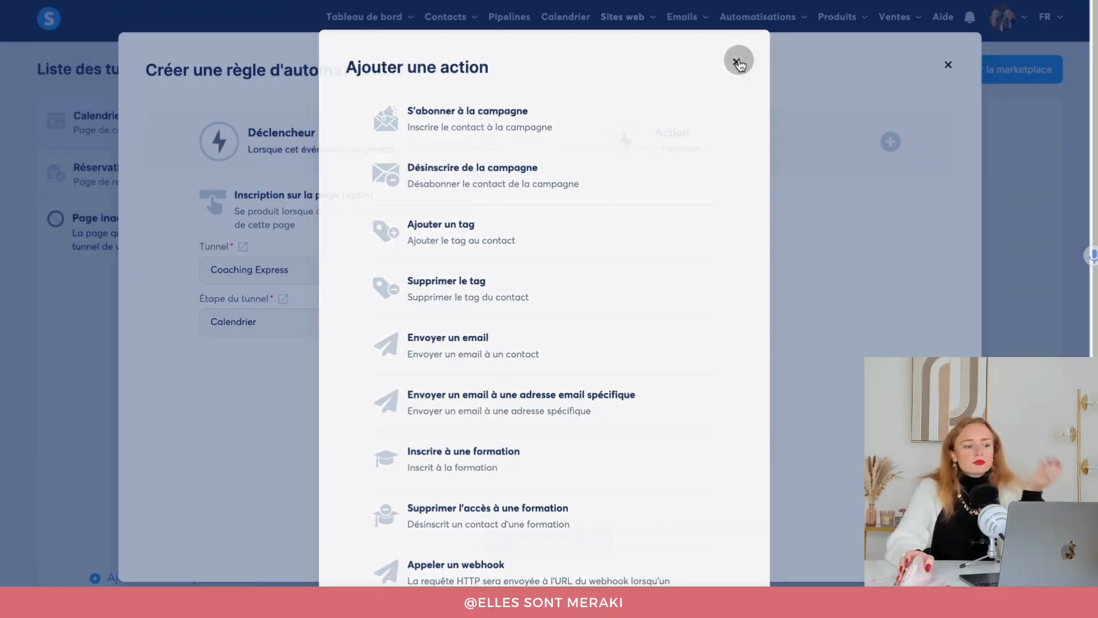
click(738, 60)
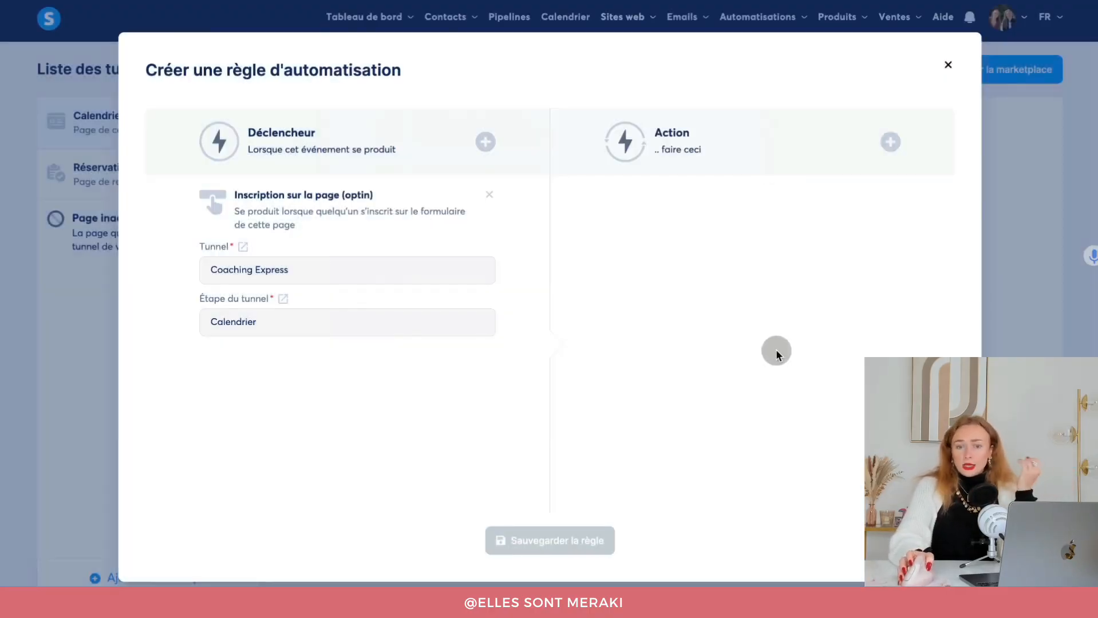
click(947, 65)
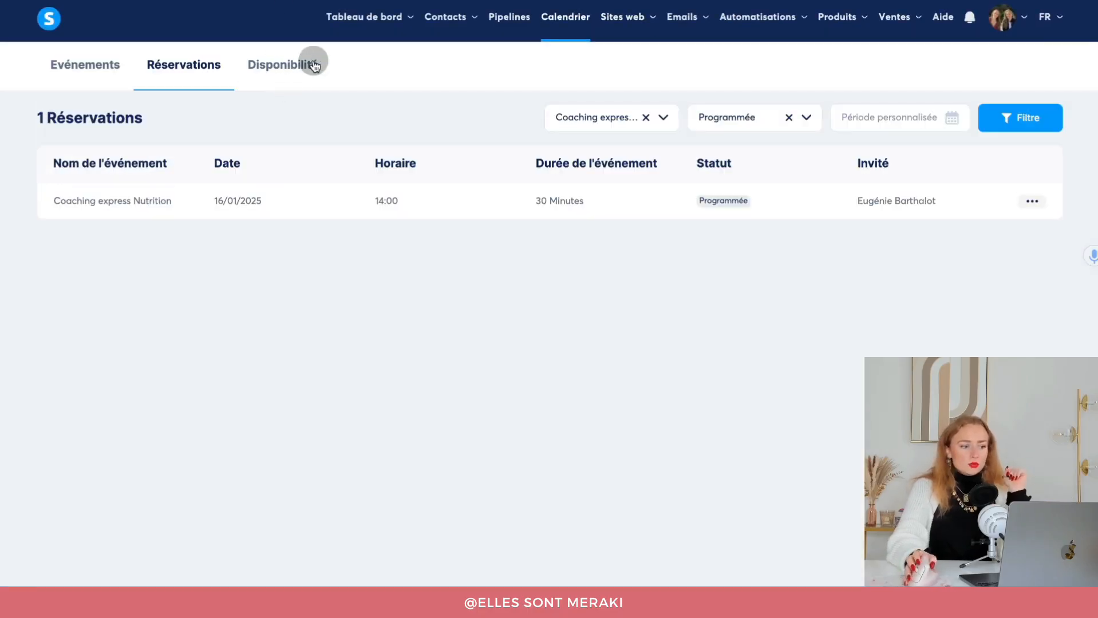
Review the weekly availability schedule, then return to the Réservations list of bookings.
click(279, 79)
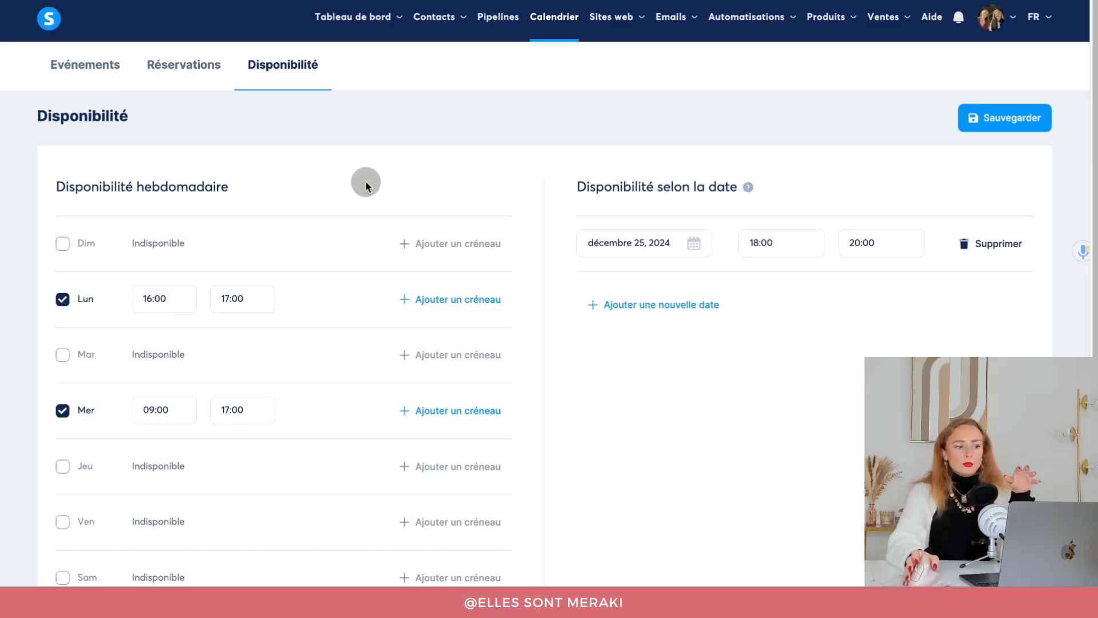
scroll(369, 180, down, 1)
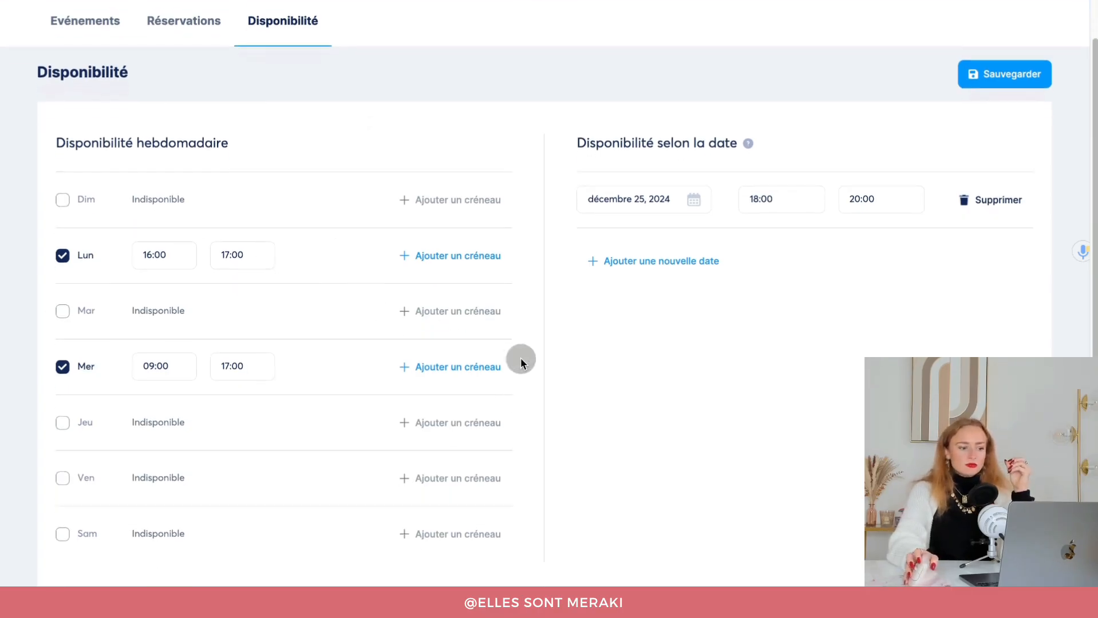
scroll(169, 204, up, 1)
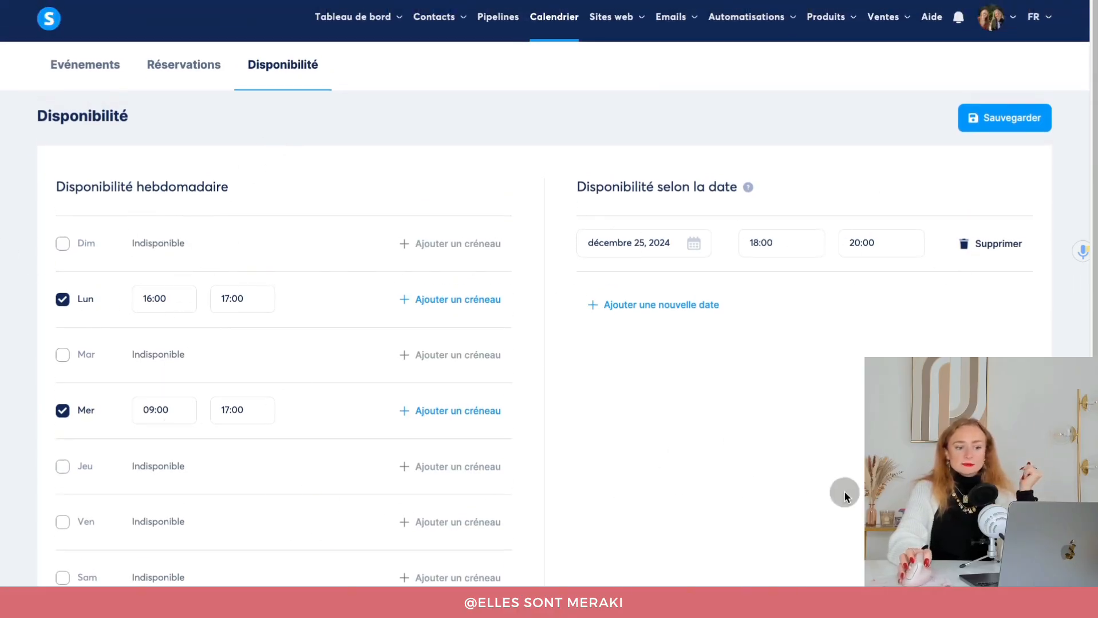
scroll(842, 496, down, 1)
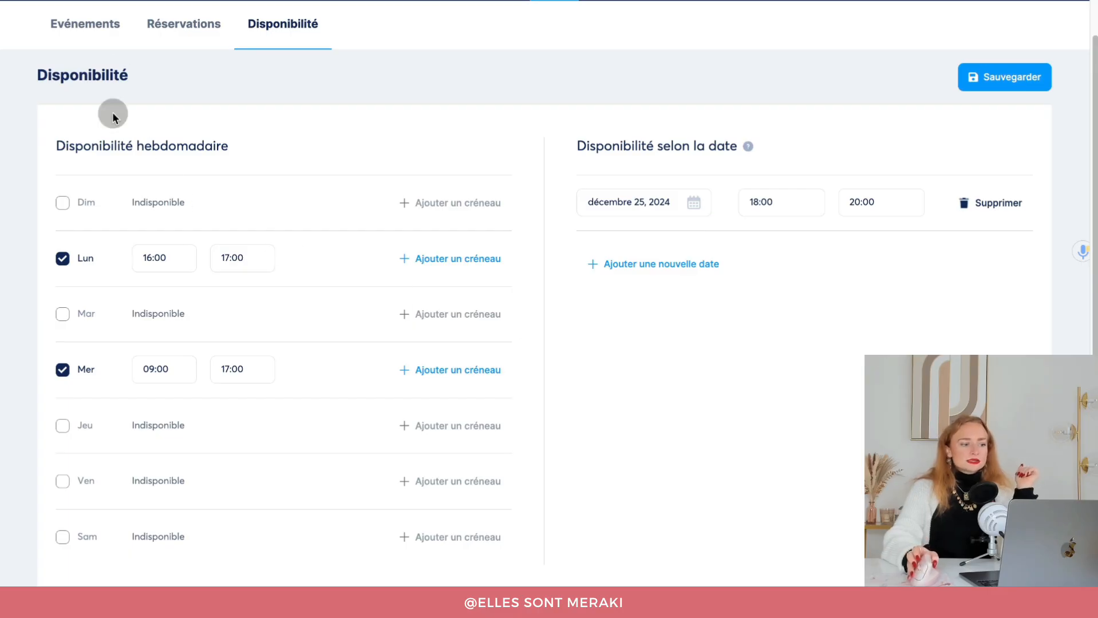
click(153, 36)
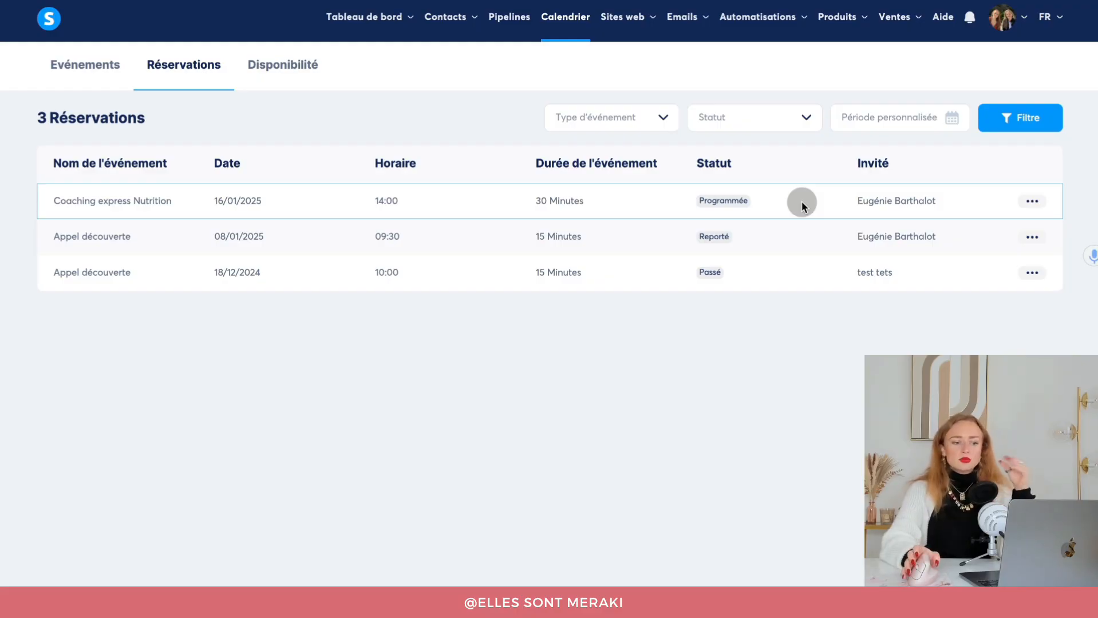
Reschedule the Coaching express Nutrition booking to 27/01/2025 at 16:00.
click(1032, 201)
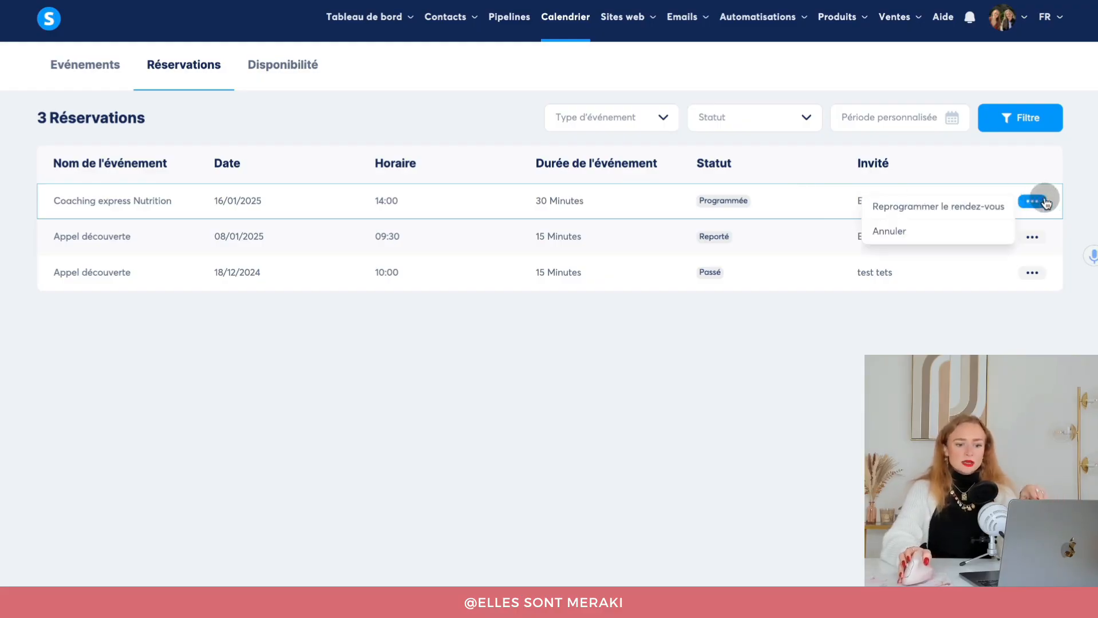
click(982, 206)
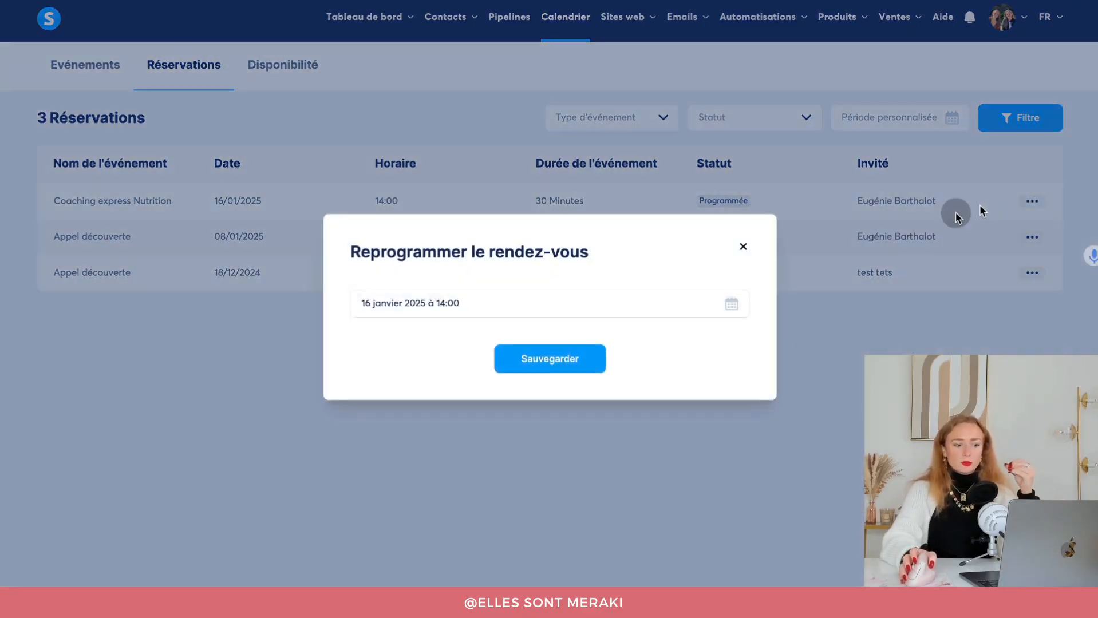
click(528, 309)
click(515, 461)
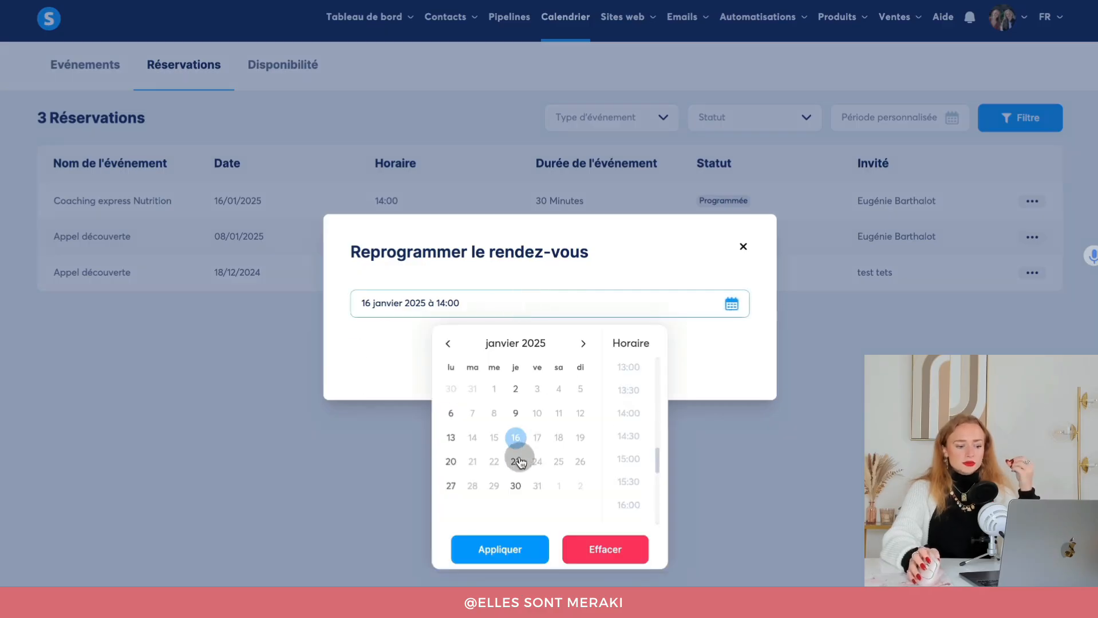
click(450, 486)
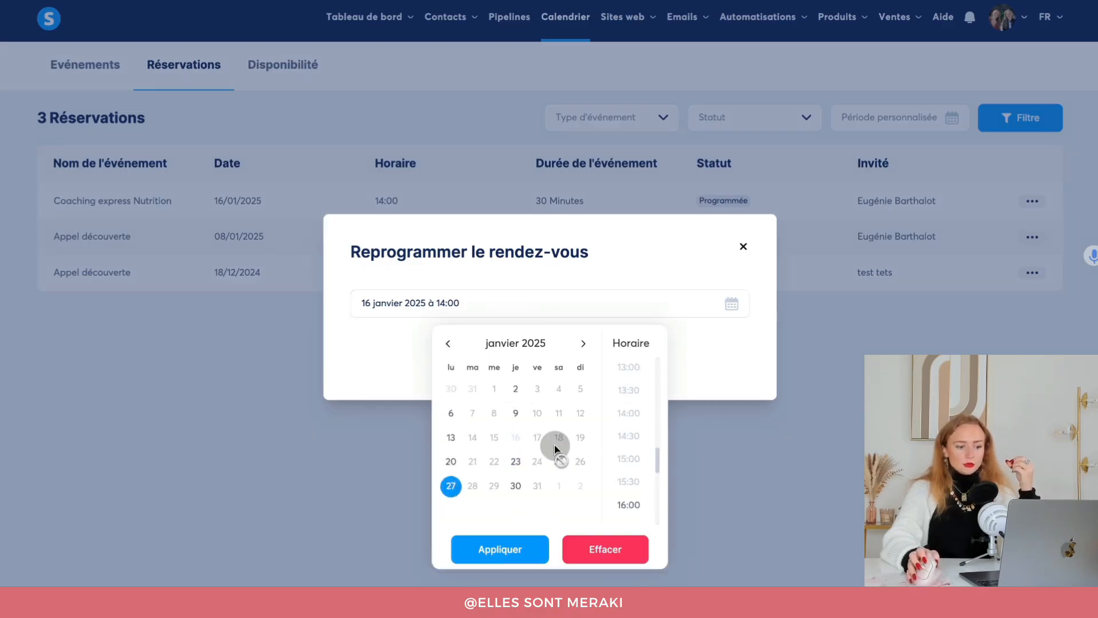
click(628, 505)
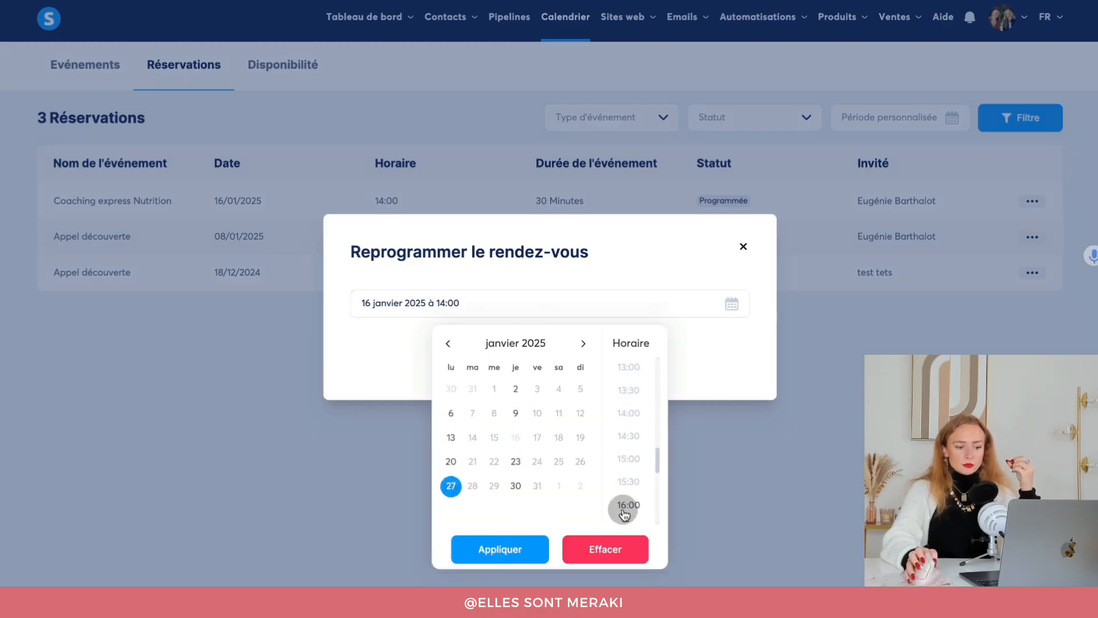
click(499, 548)
click(551, 360)
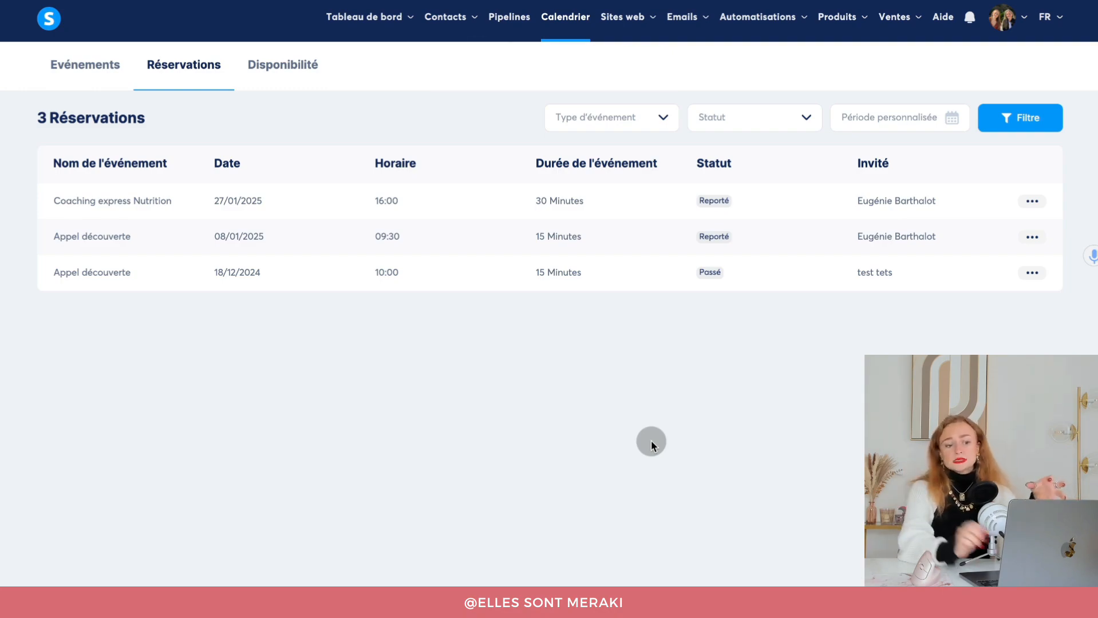
Switch to the Mail desktop to view the booking-rescheduled email.
key(ctrl+Left)
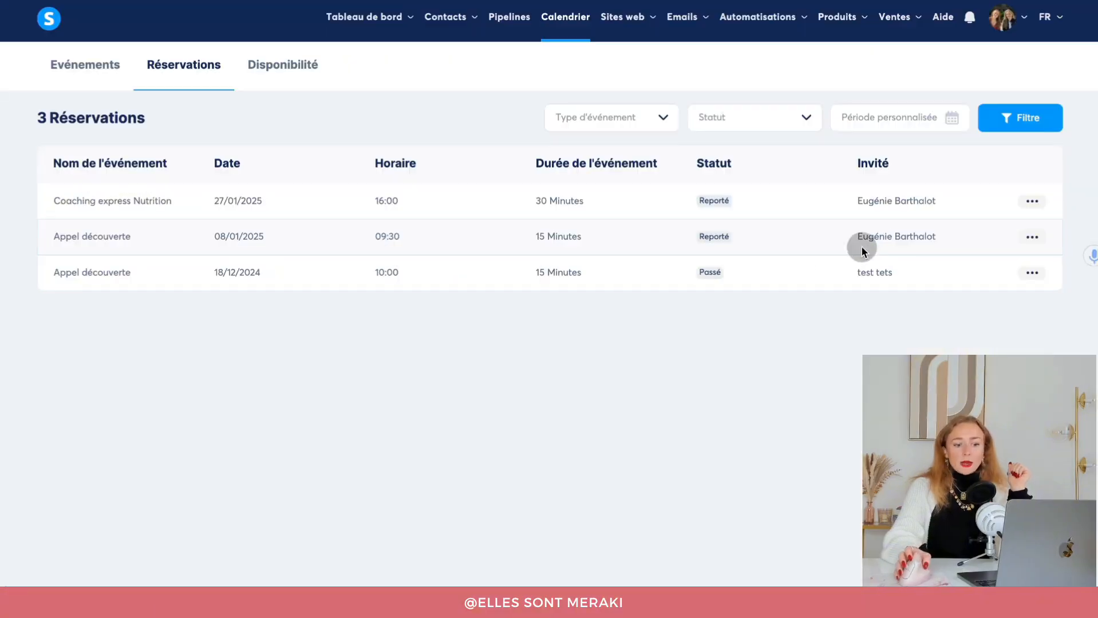
Cancel the Coaching express Nutrition booking for 27/01/2025 and confirm the cancellation.
click(1032, 202)
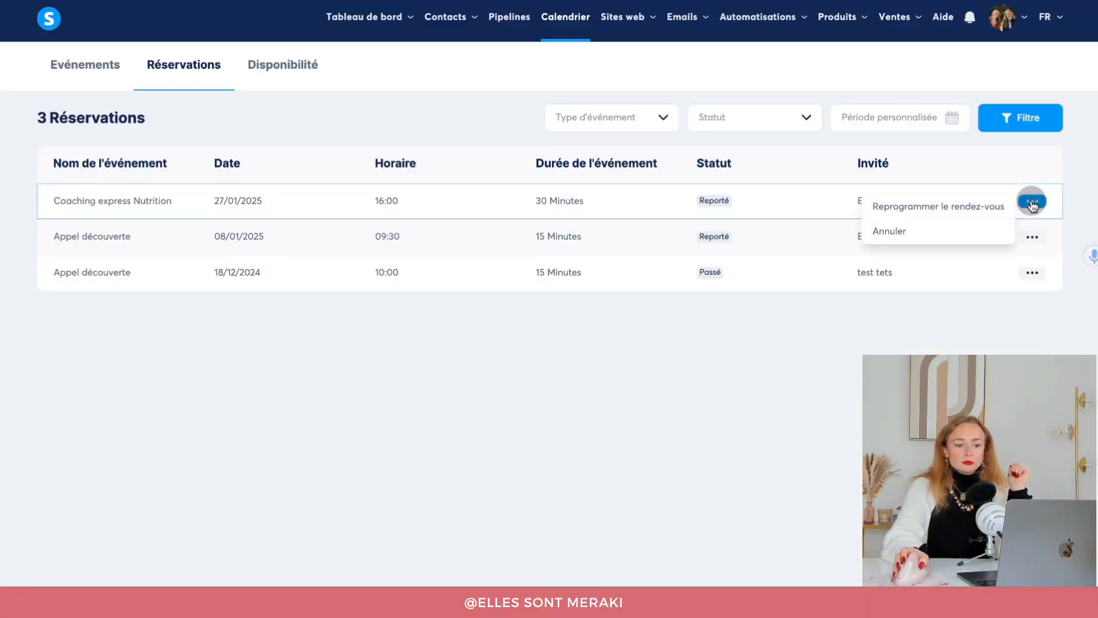
click(886, 231)
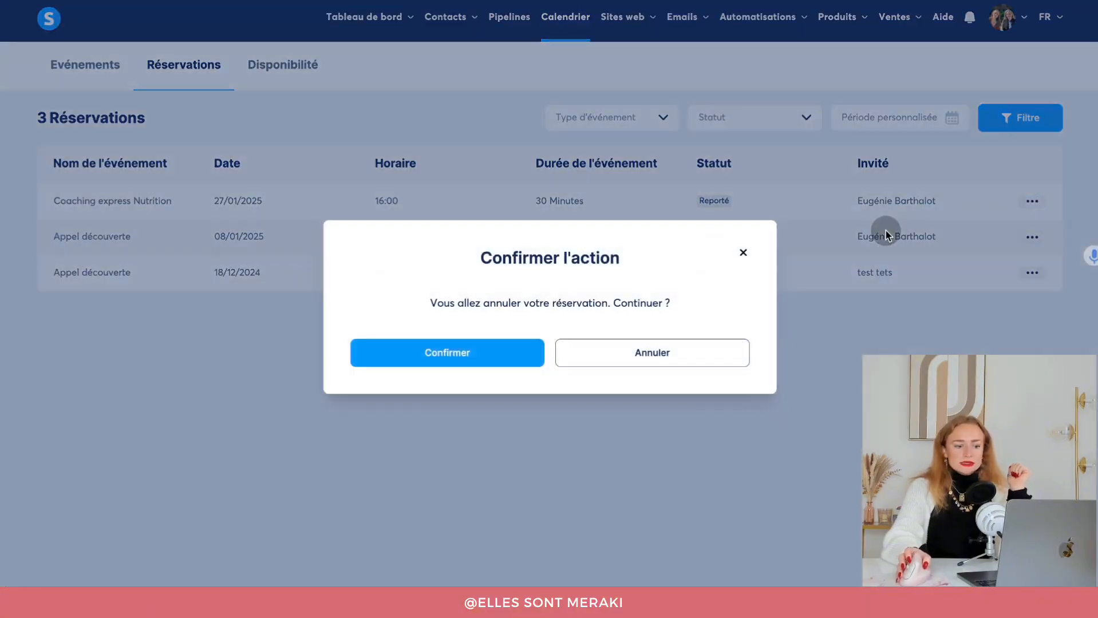
click(443, 344)
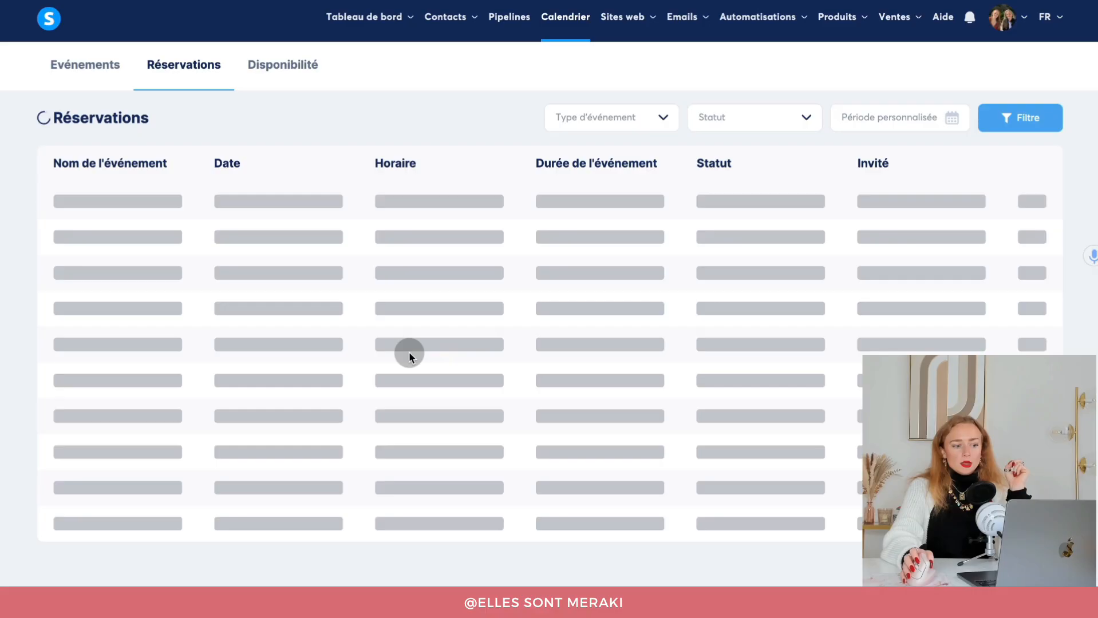